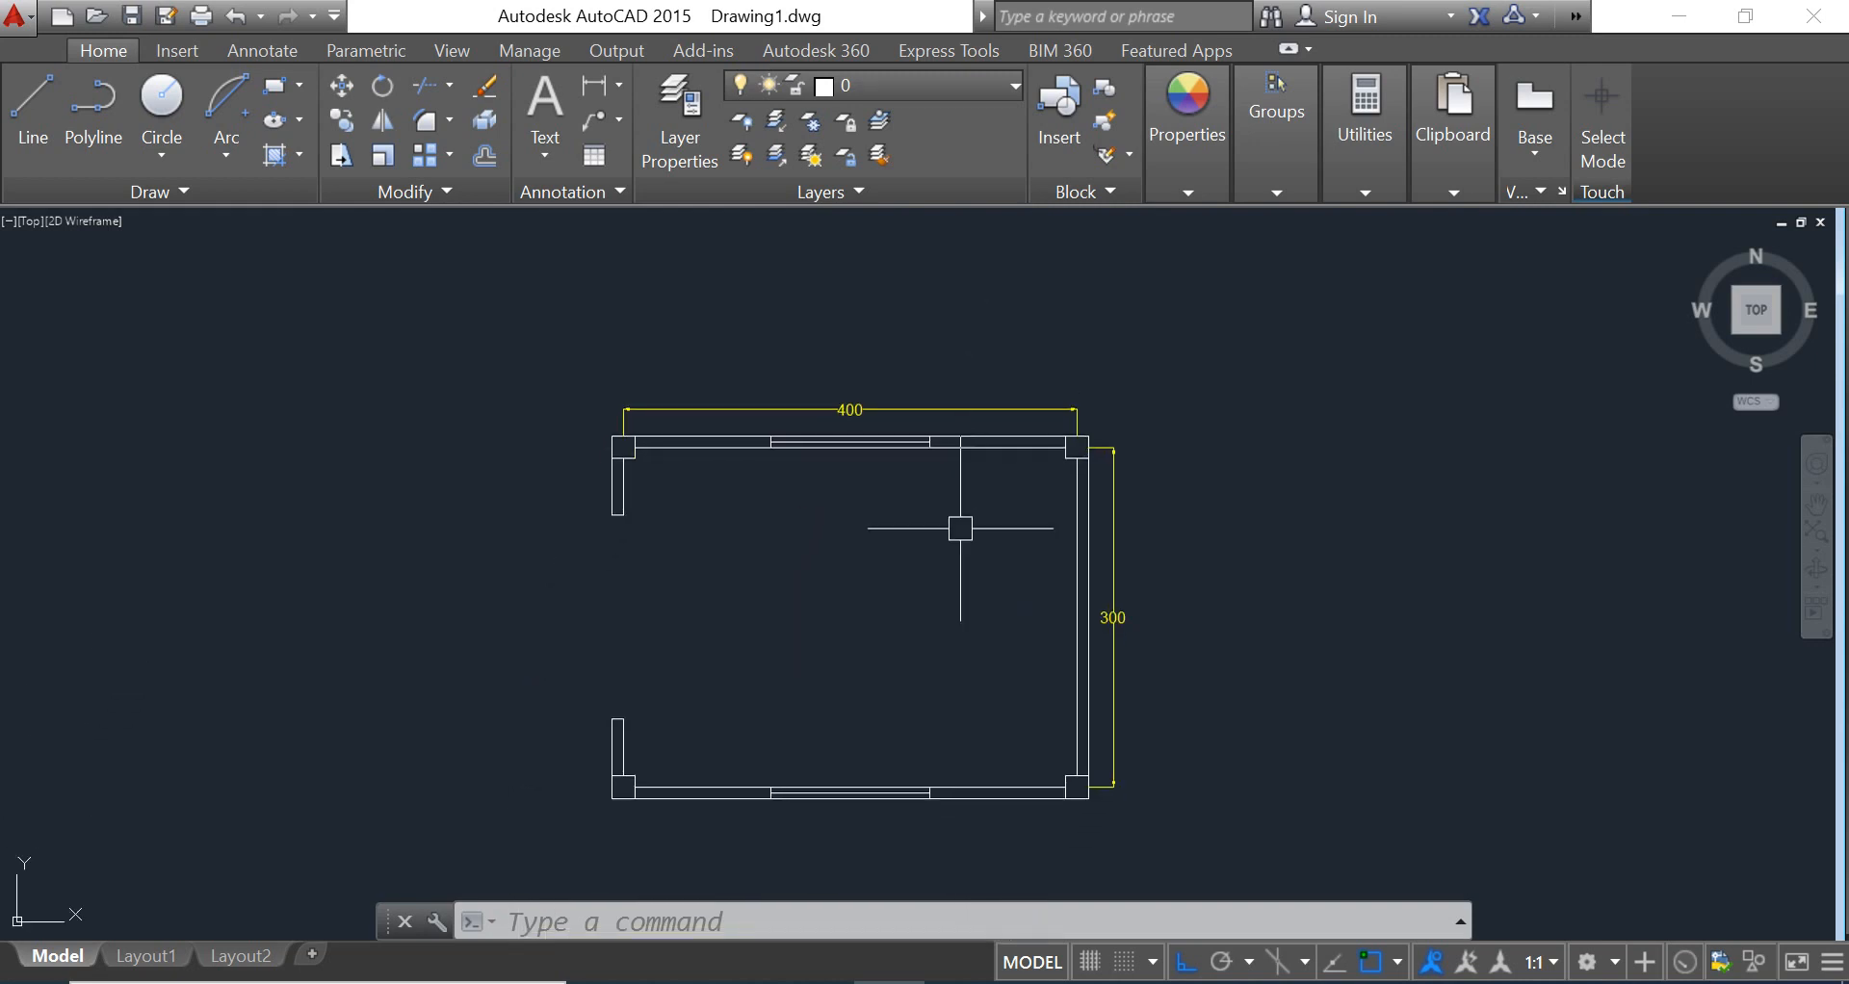
Draw a 90-unit horizontal line outward from the inner corner of the upper wall stub at the left-hand door opening
scroll(868, 615, up, 3)
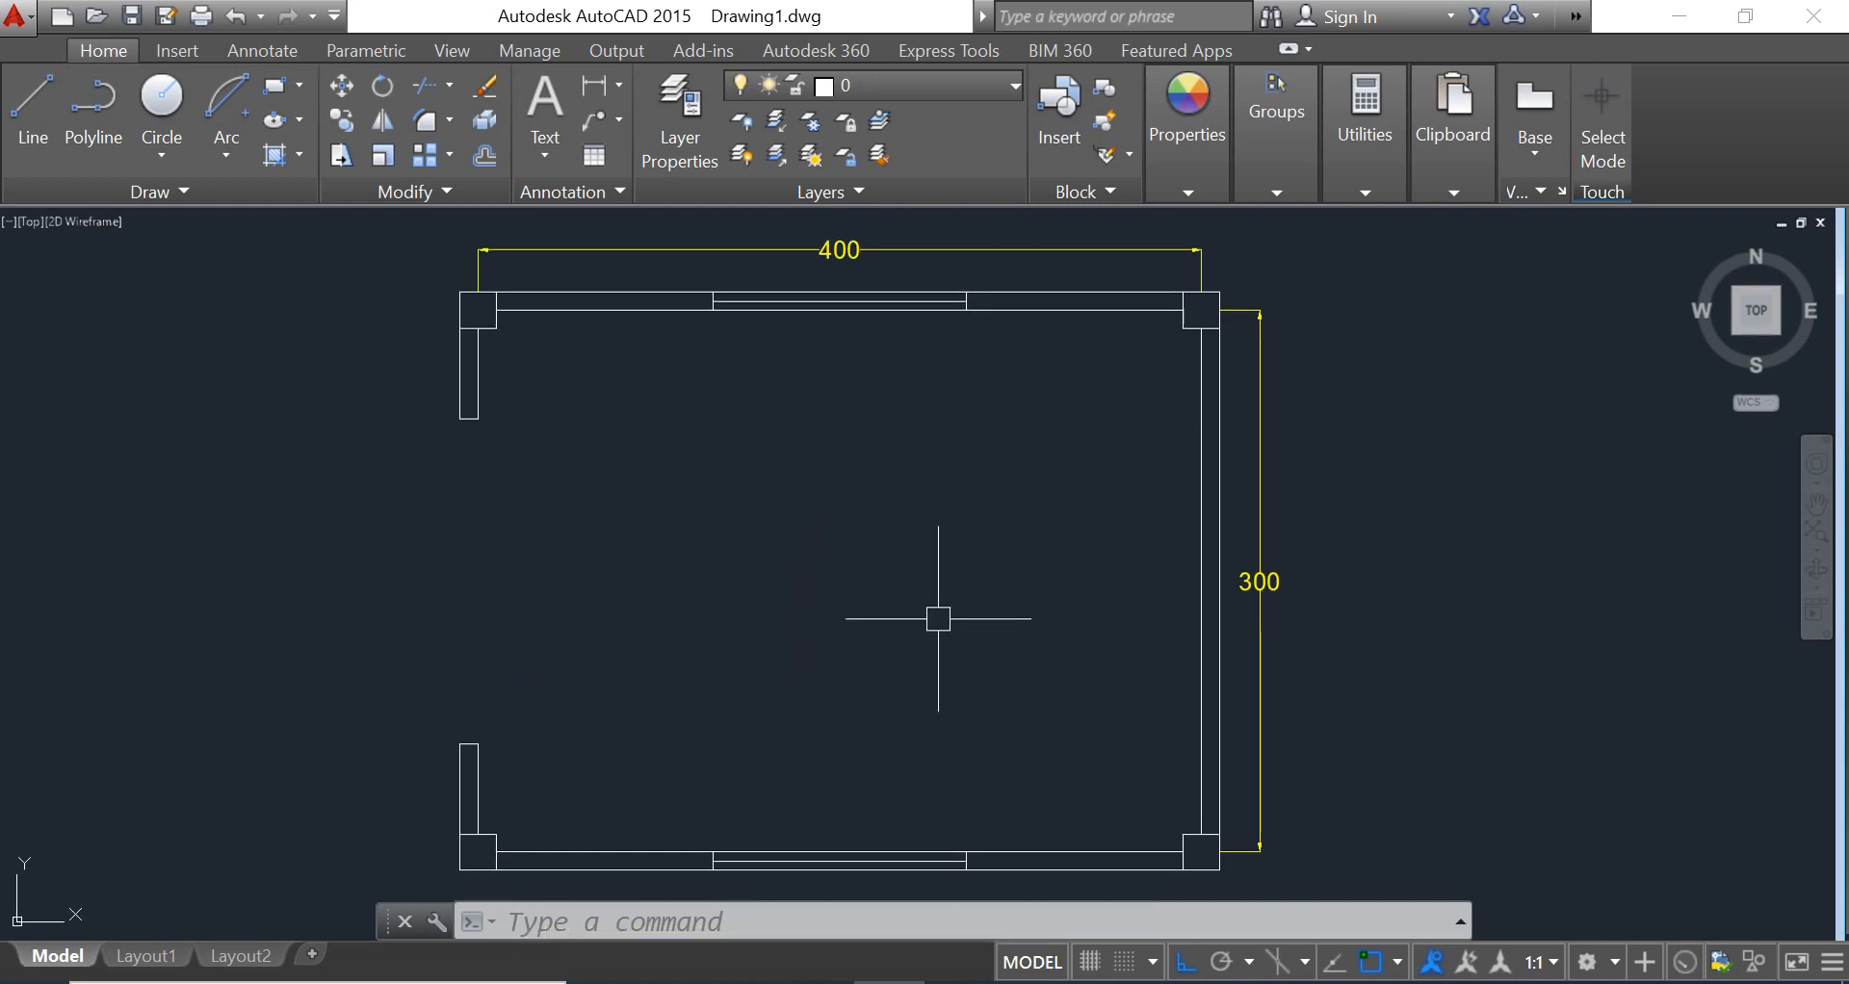
middle_drag(954, 553, 976, 569)
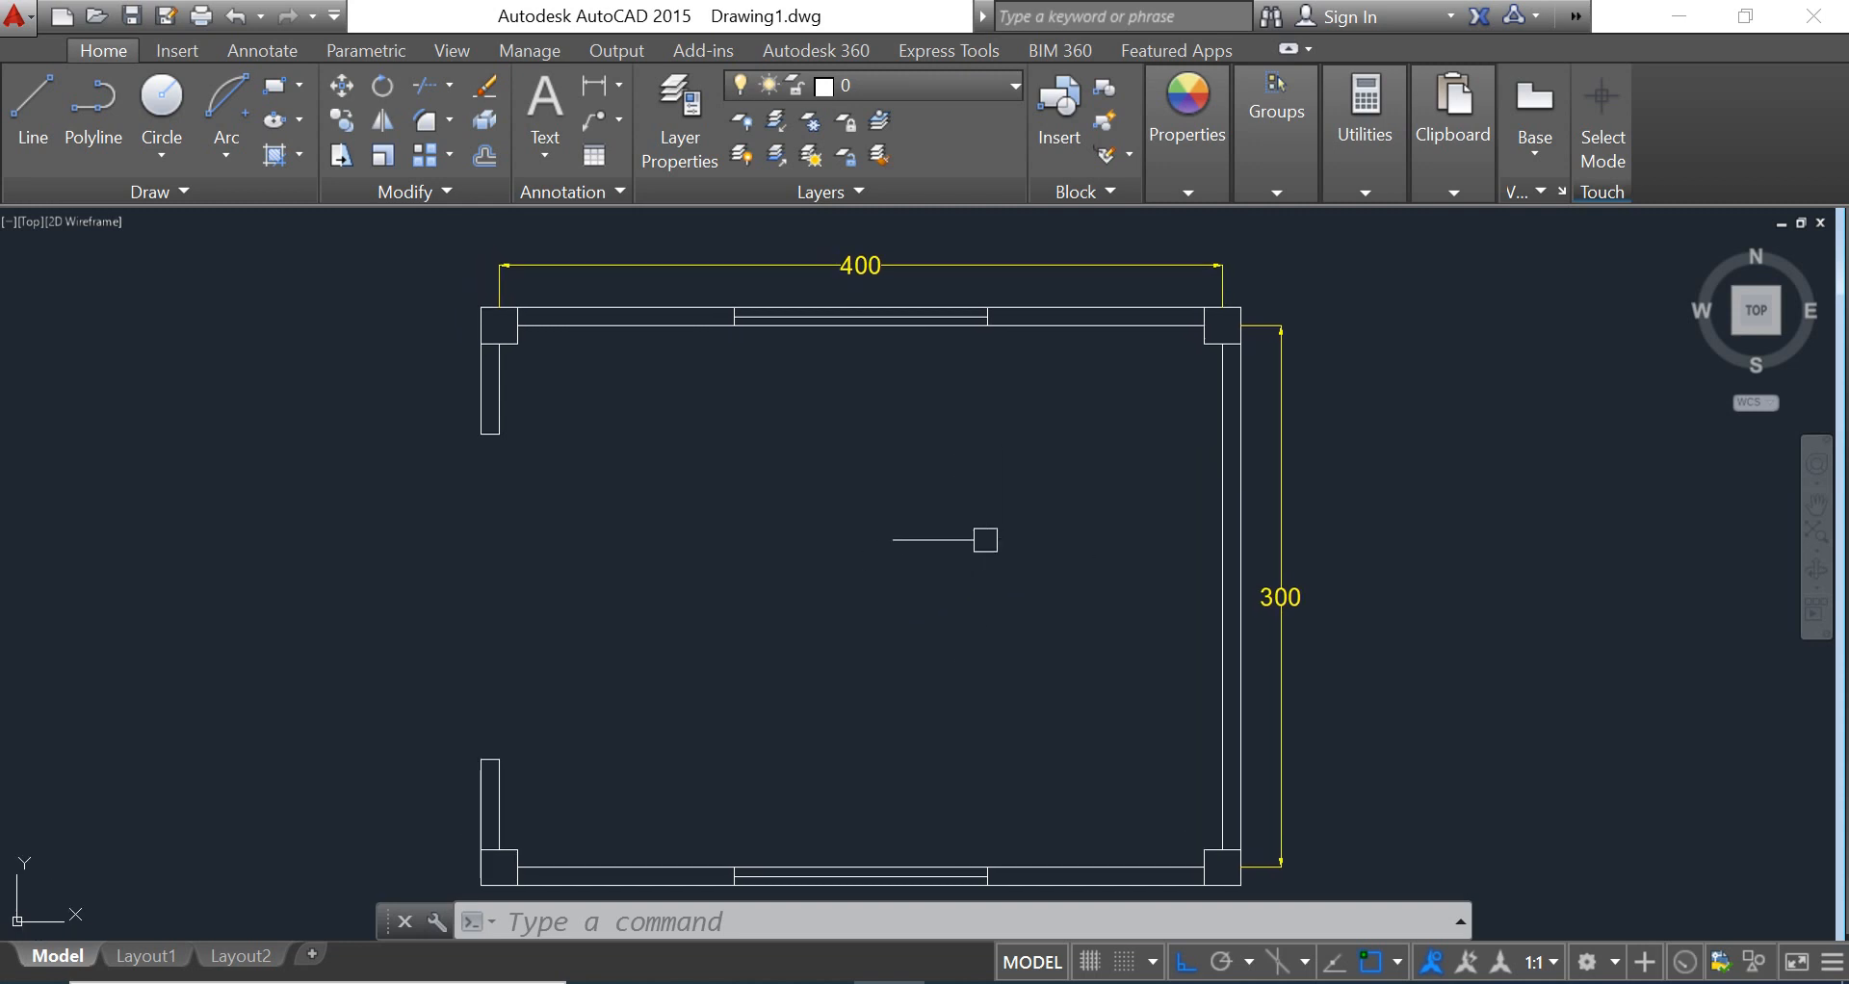
middle_drag(1094, 585, 1134, 586)
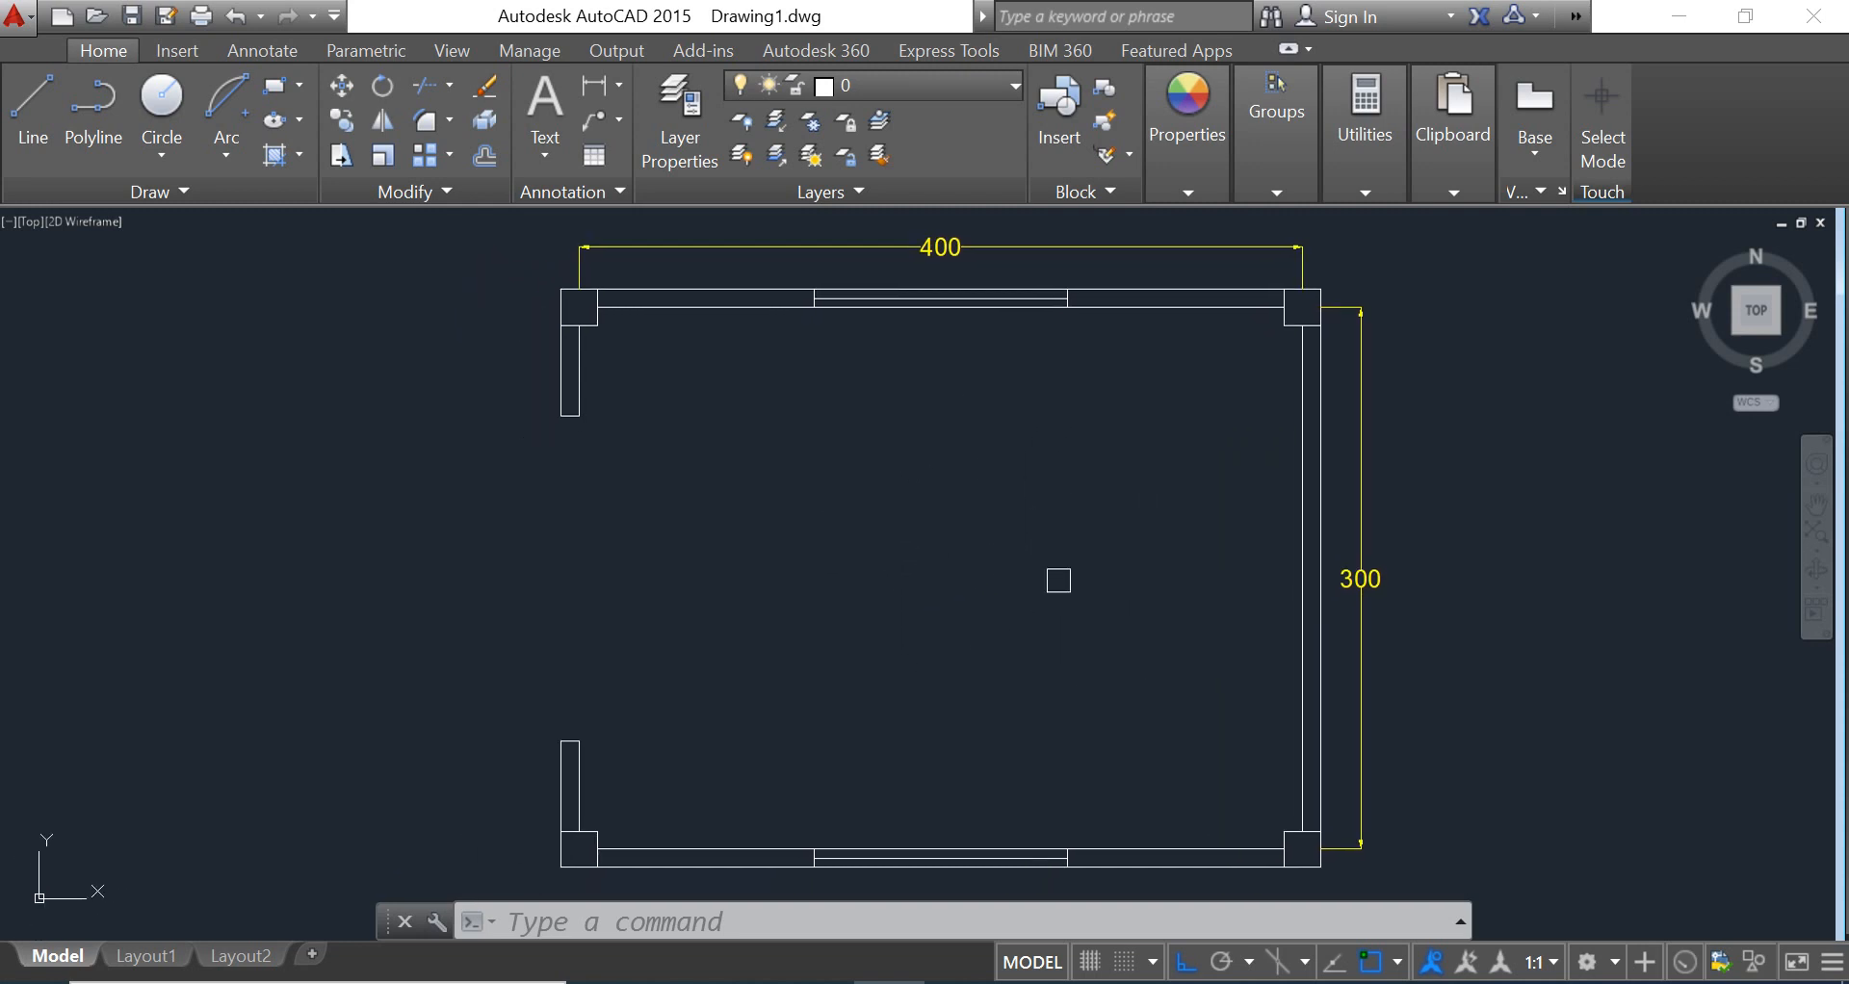
scroll(1023, 538, down, 2)
scroll(1057, 541, up, 2)
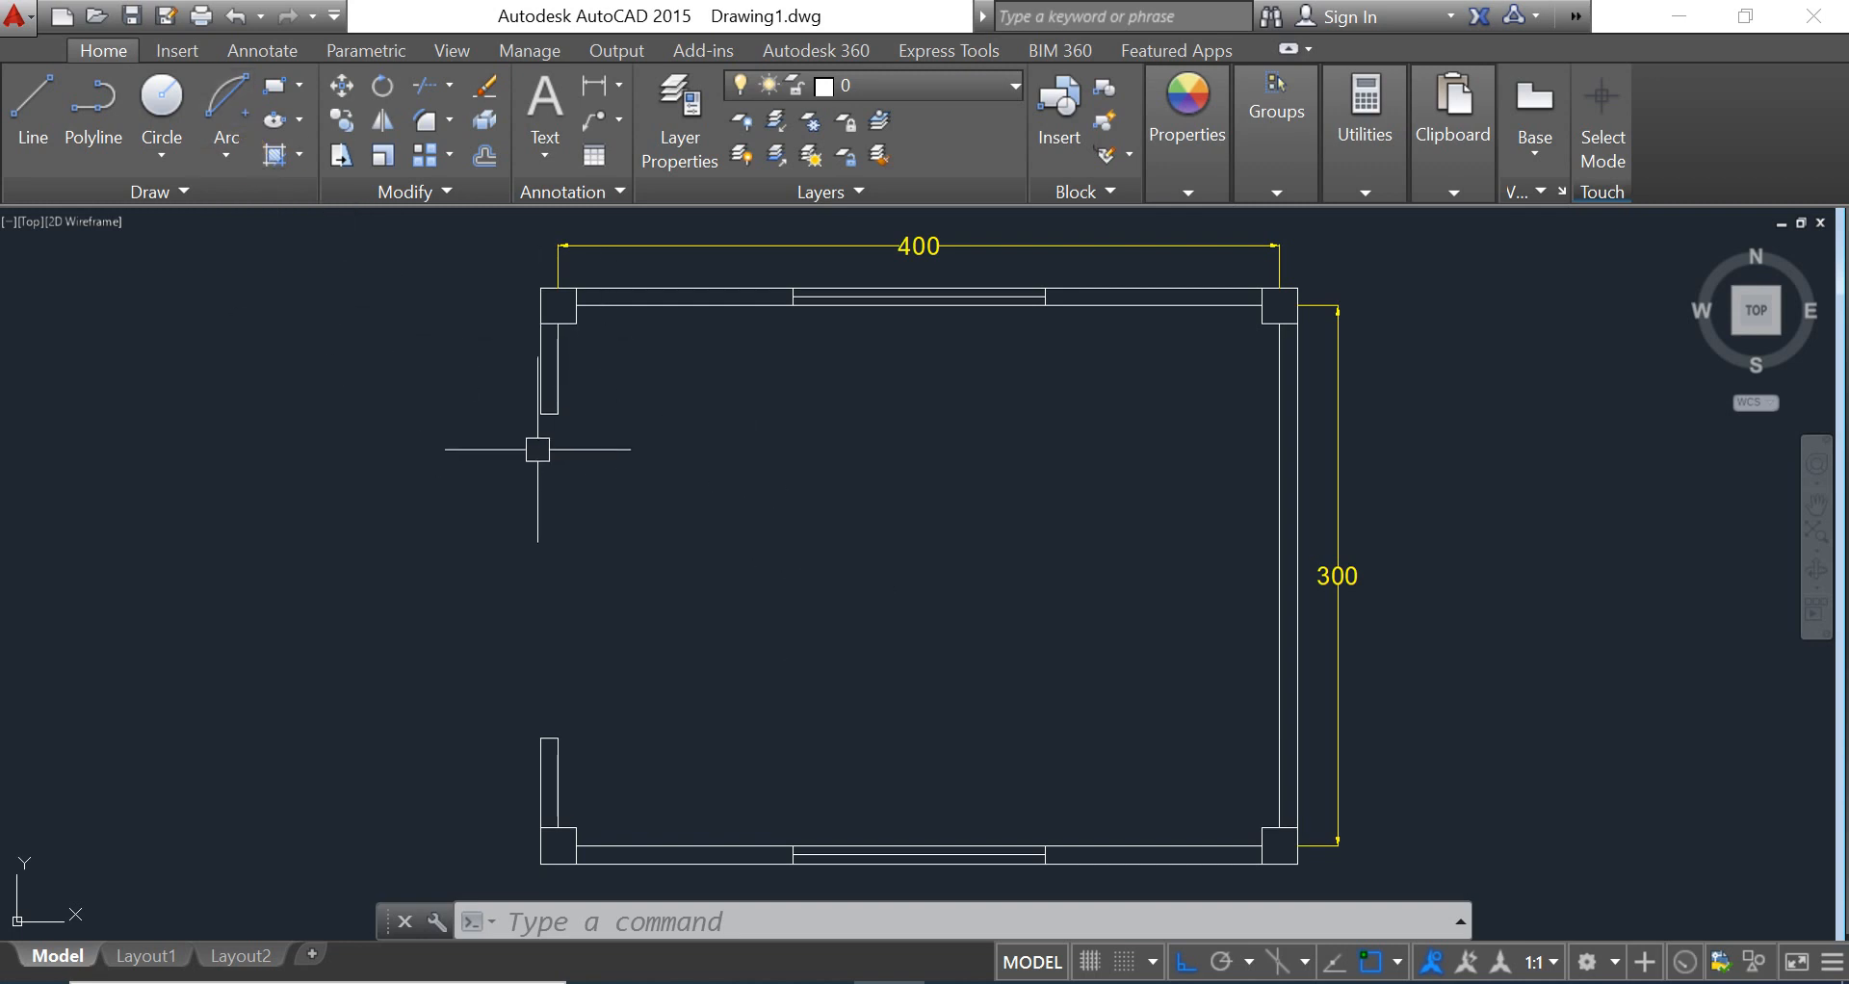
click(32, 106)
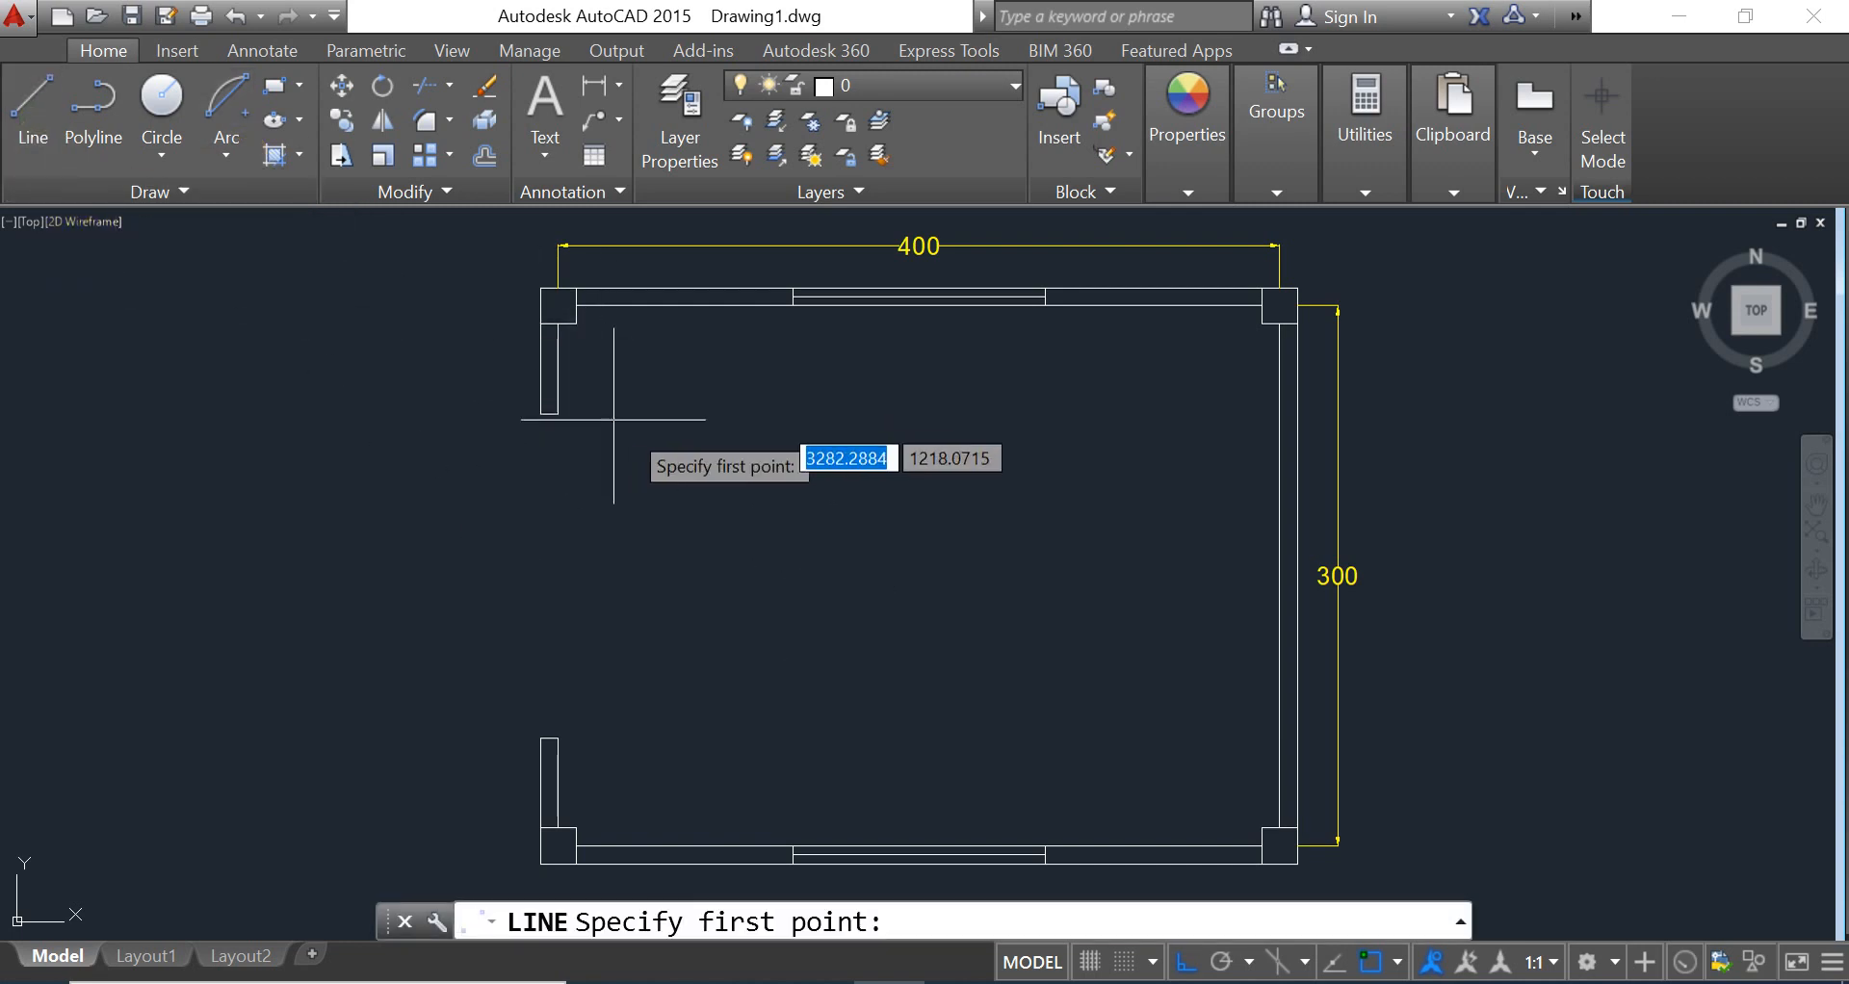
click(558, 415)
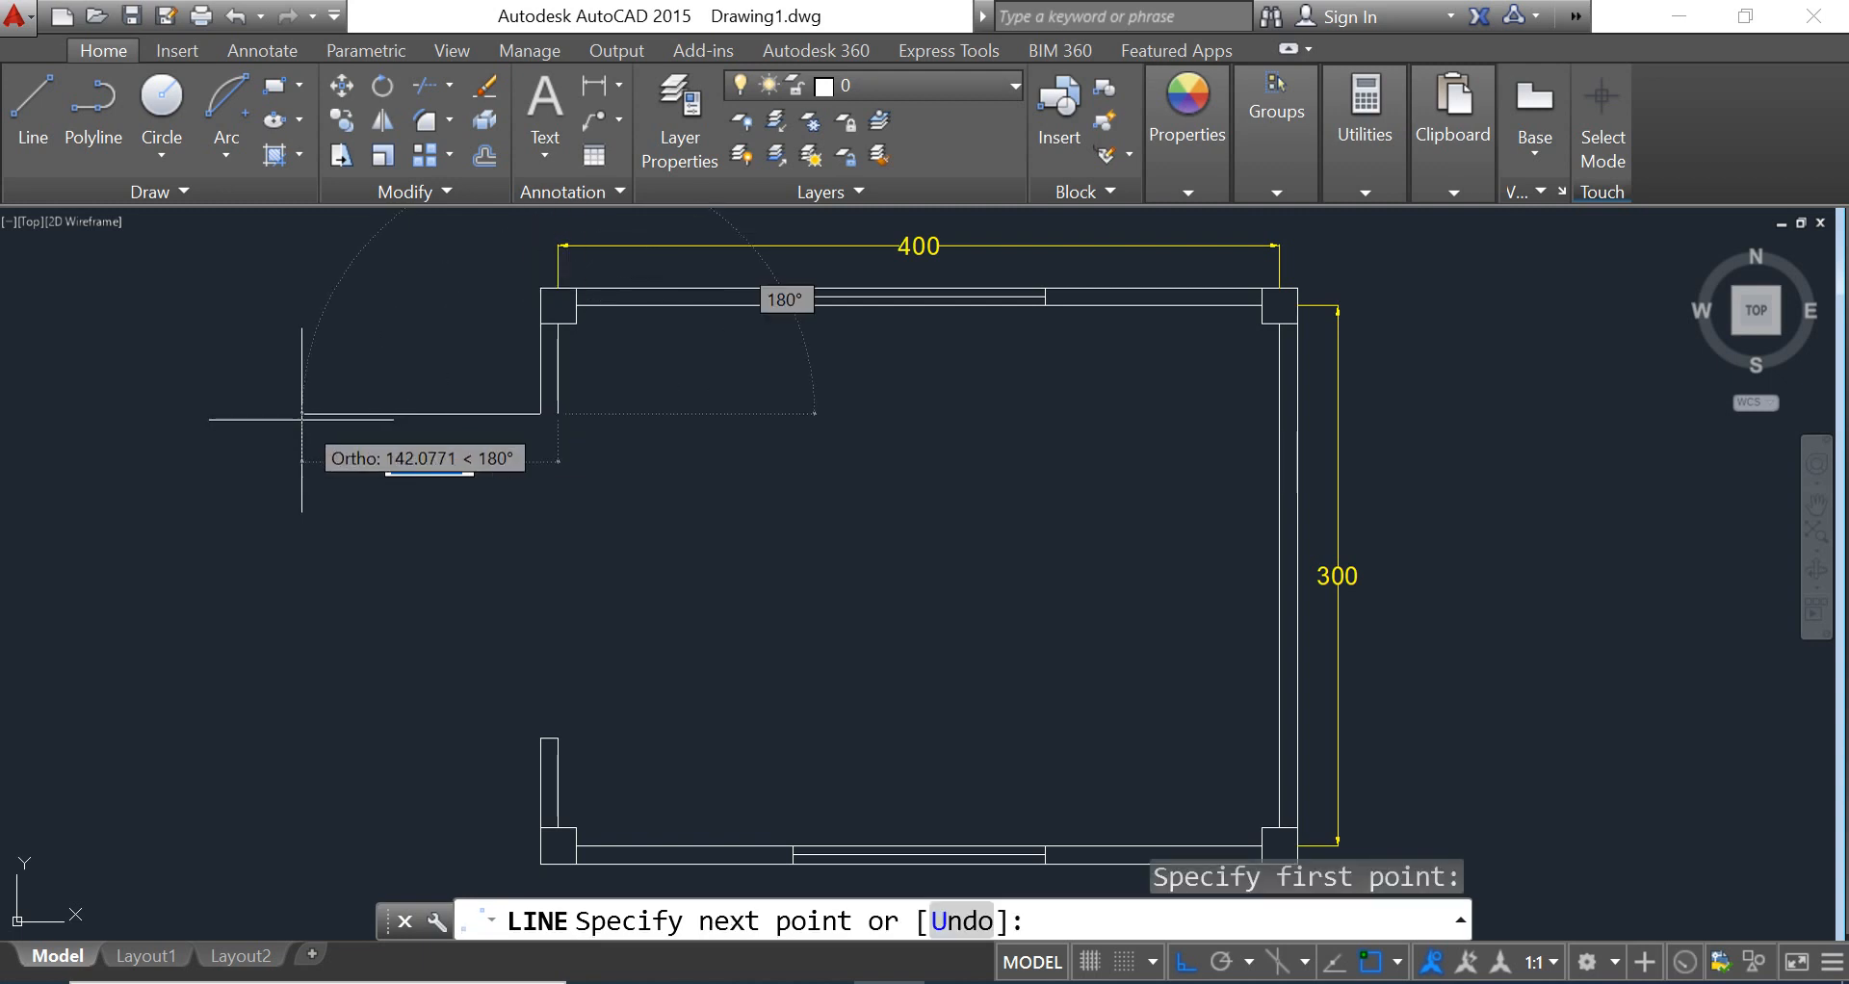
text(90)
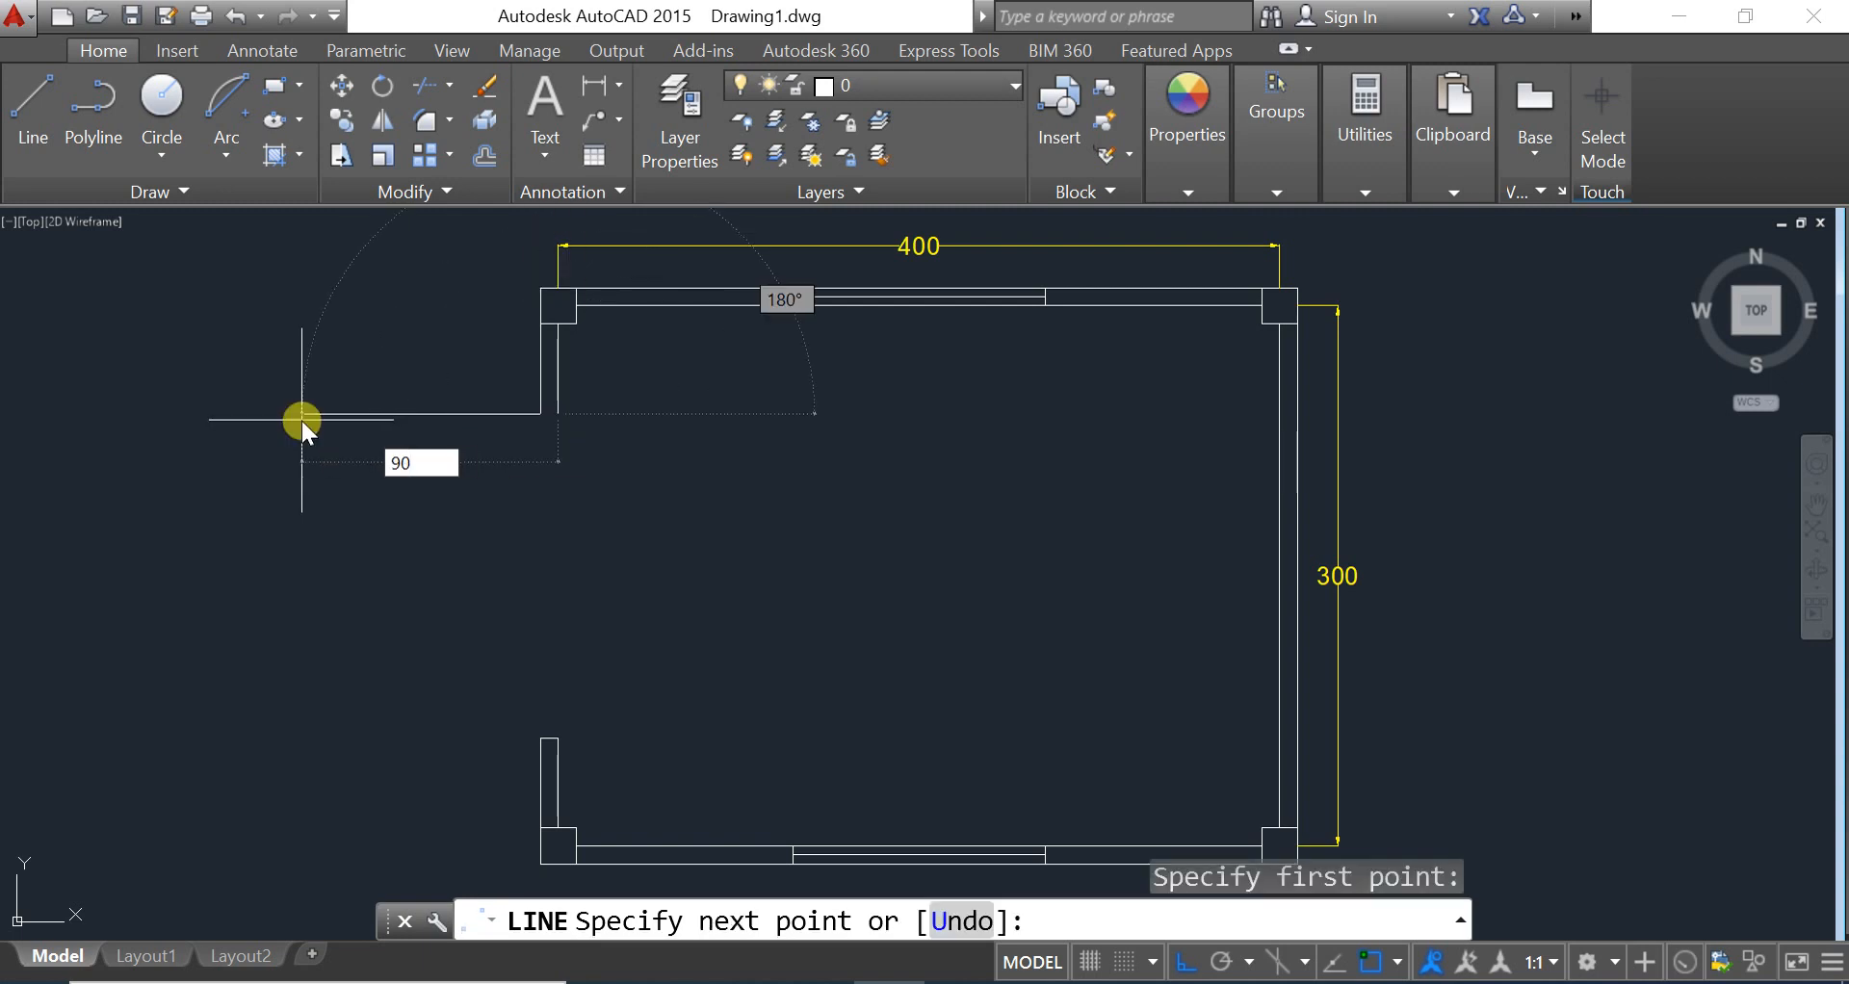
key(Return)
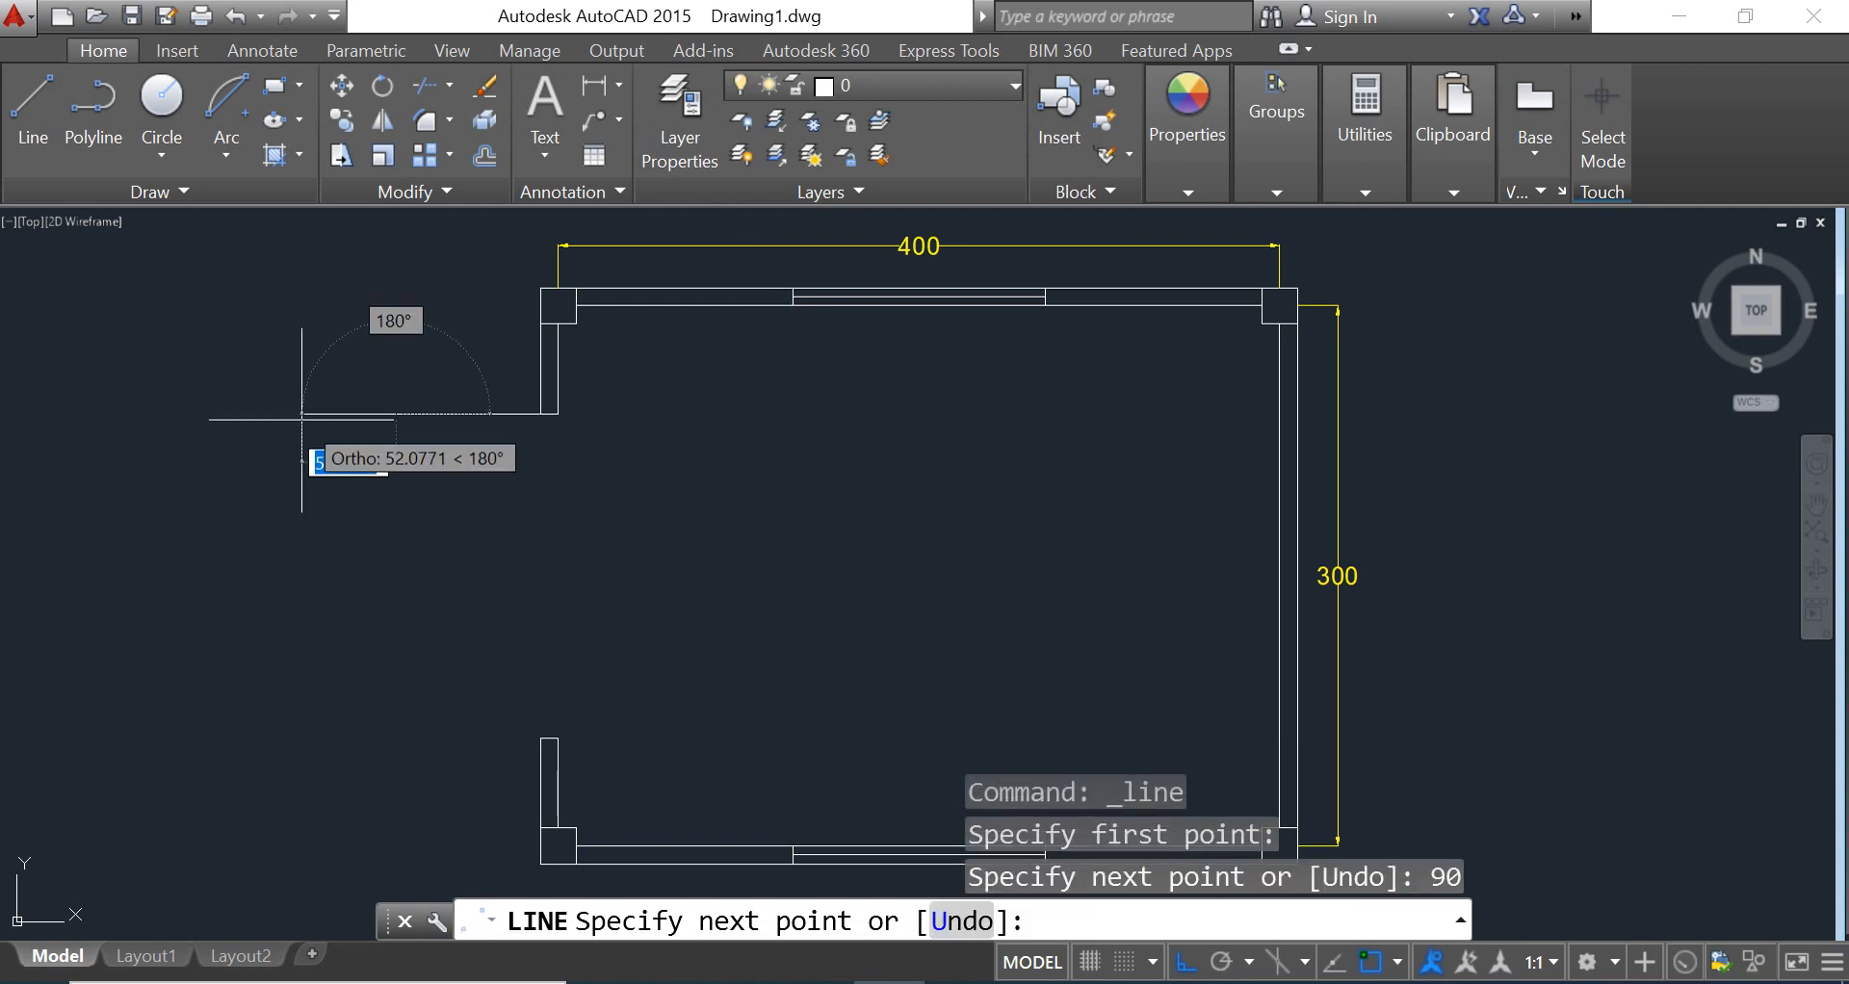
key(Return)
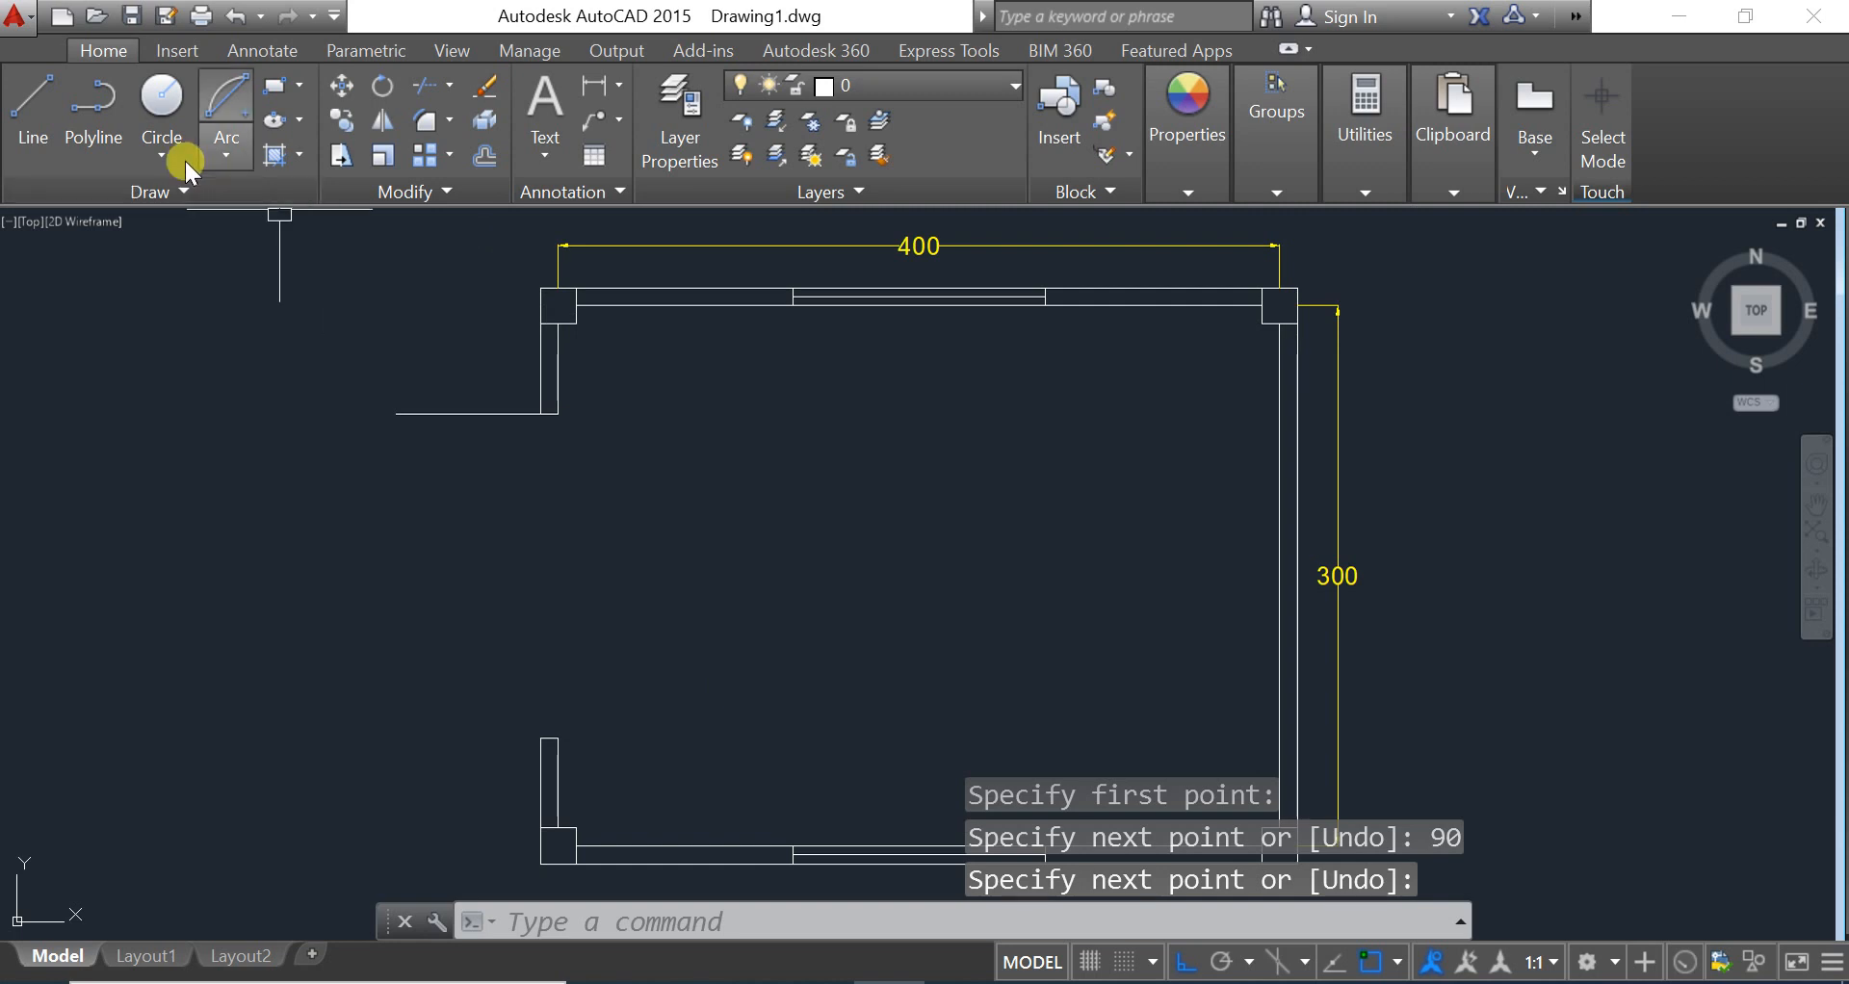
Draw a matching 90-unit horizontal line outward from the inner corner of the lower wall stub
click(33, 108)
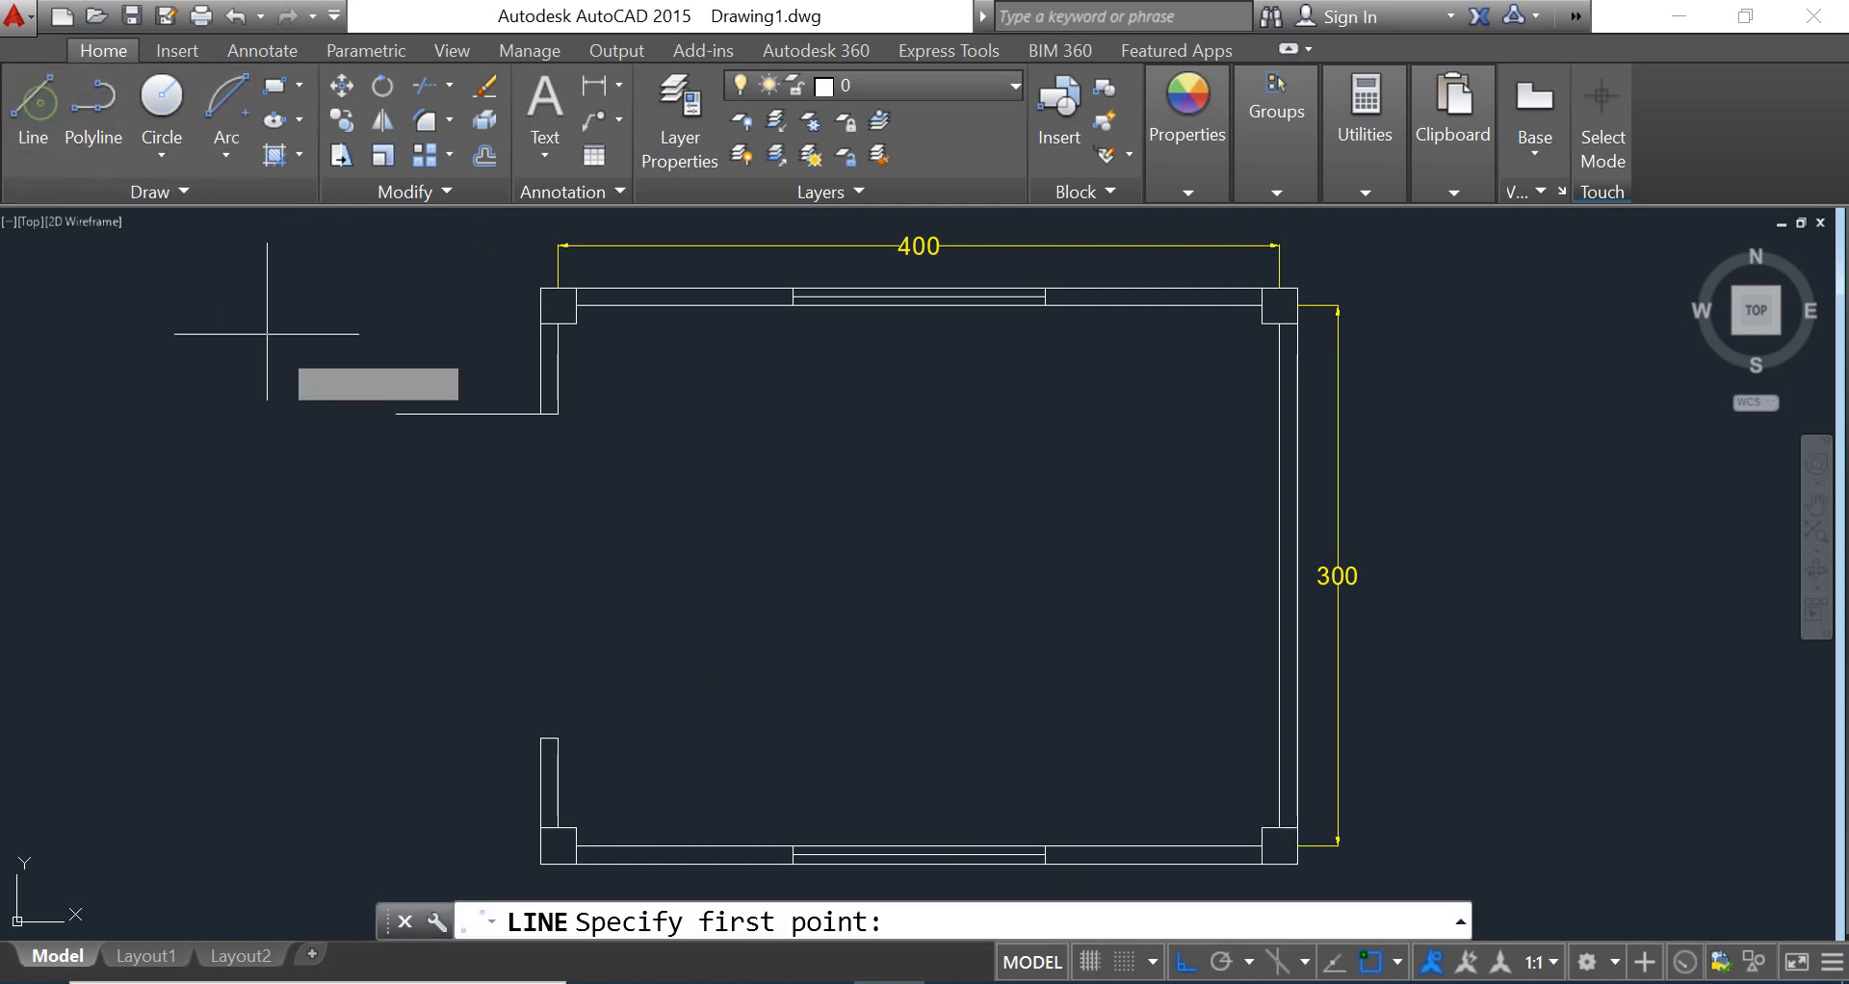
click(558, 738)
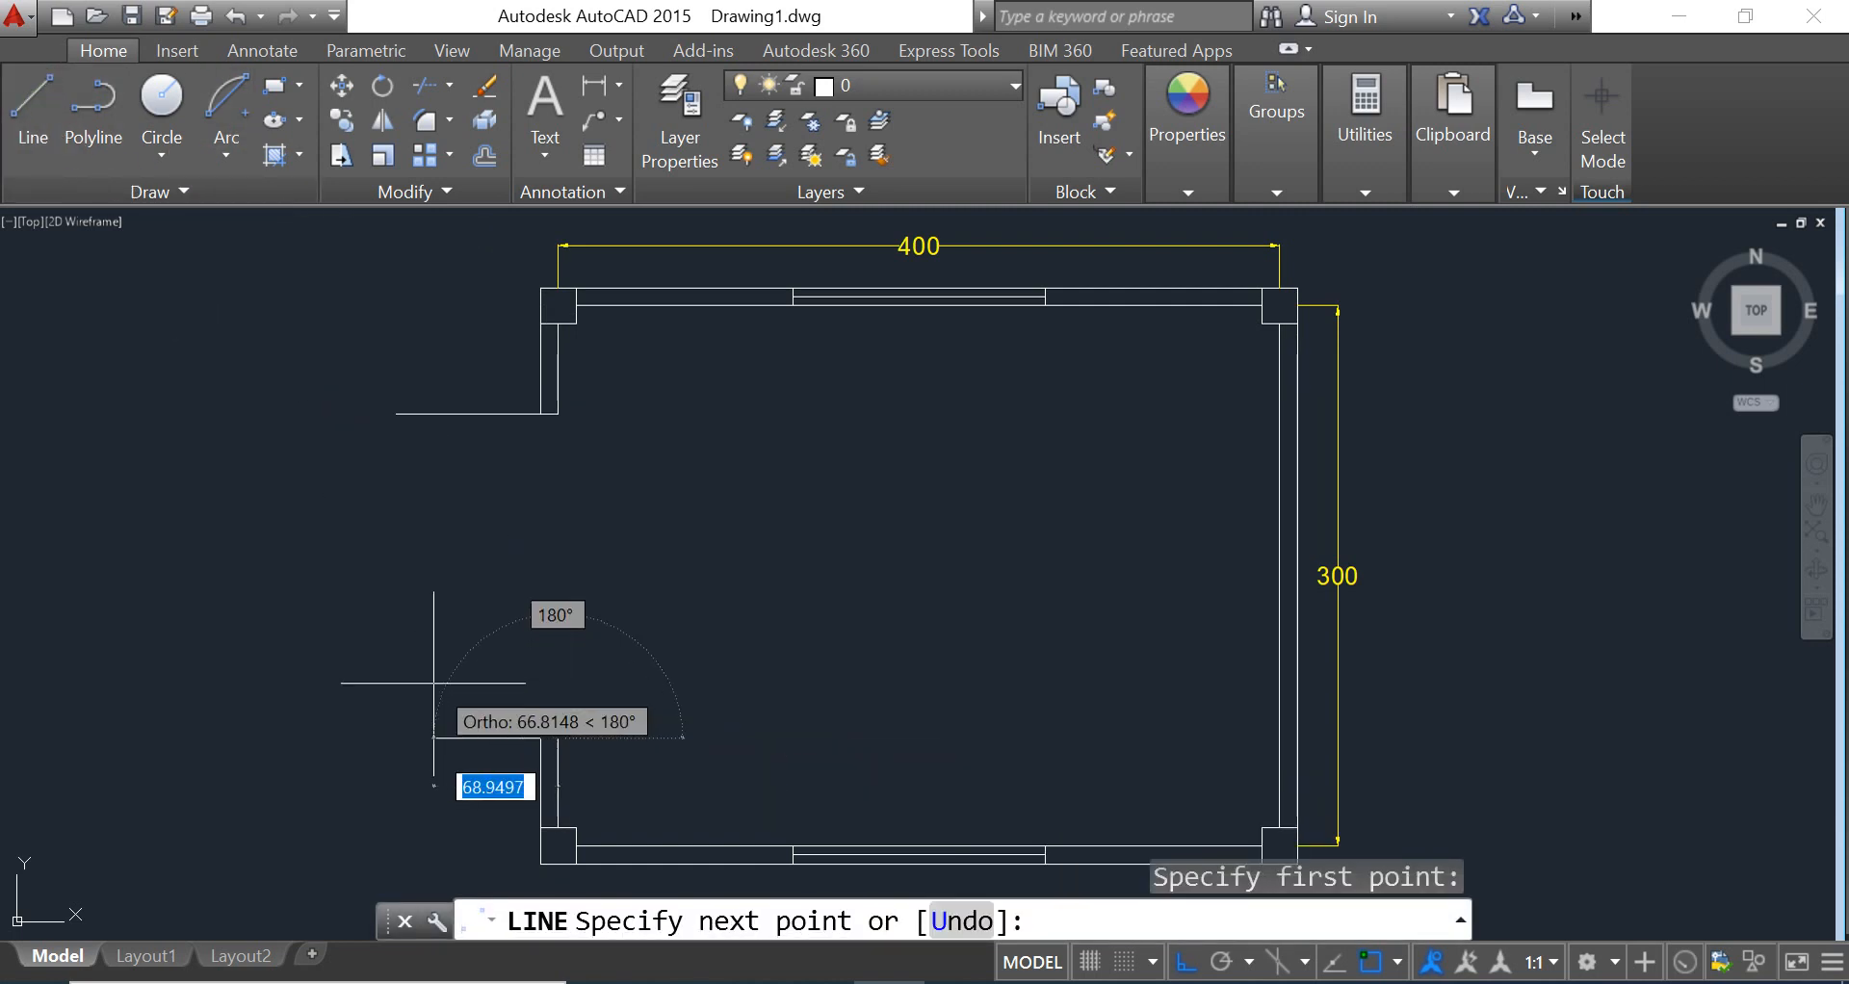
text(90)
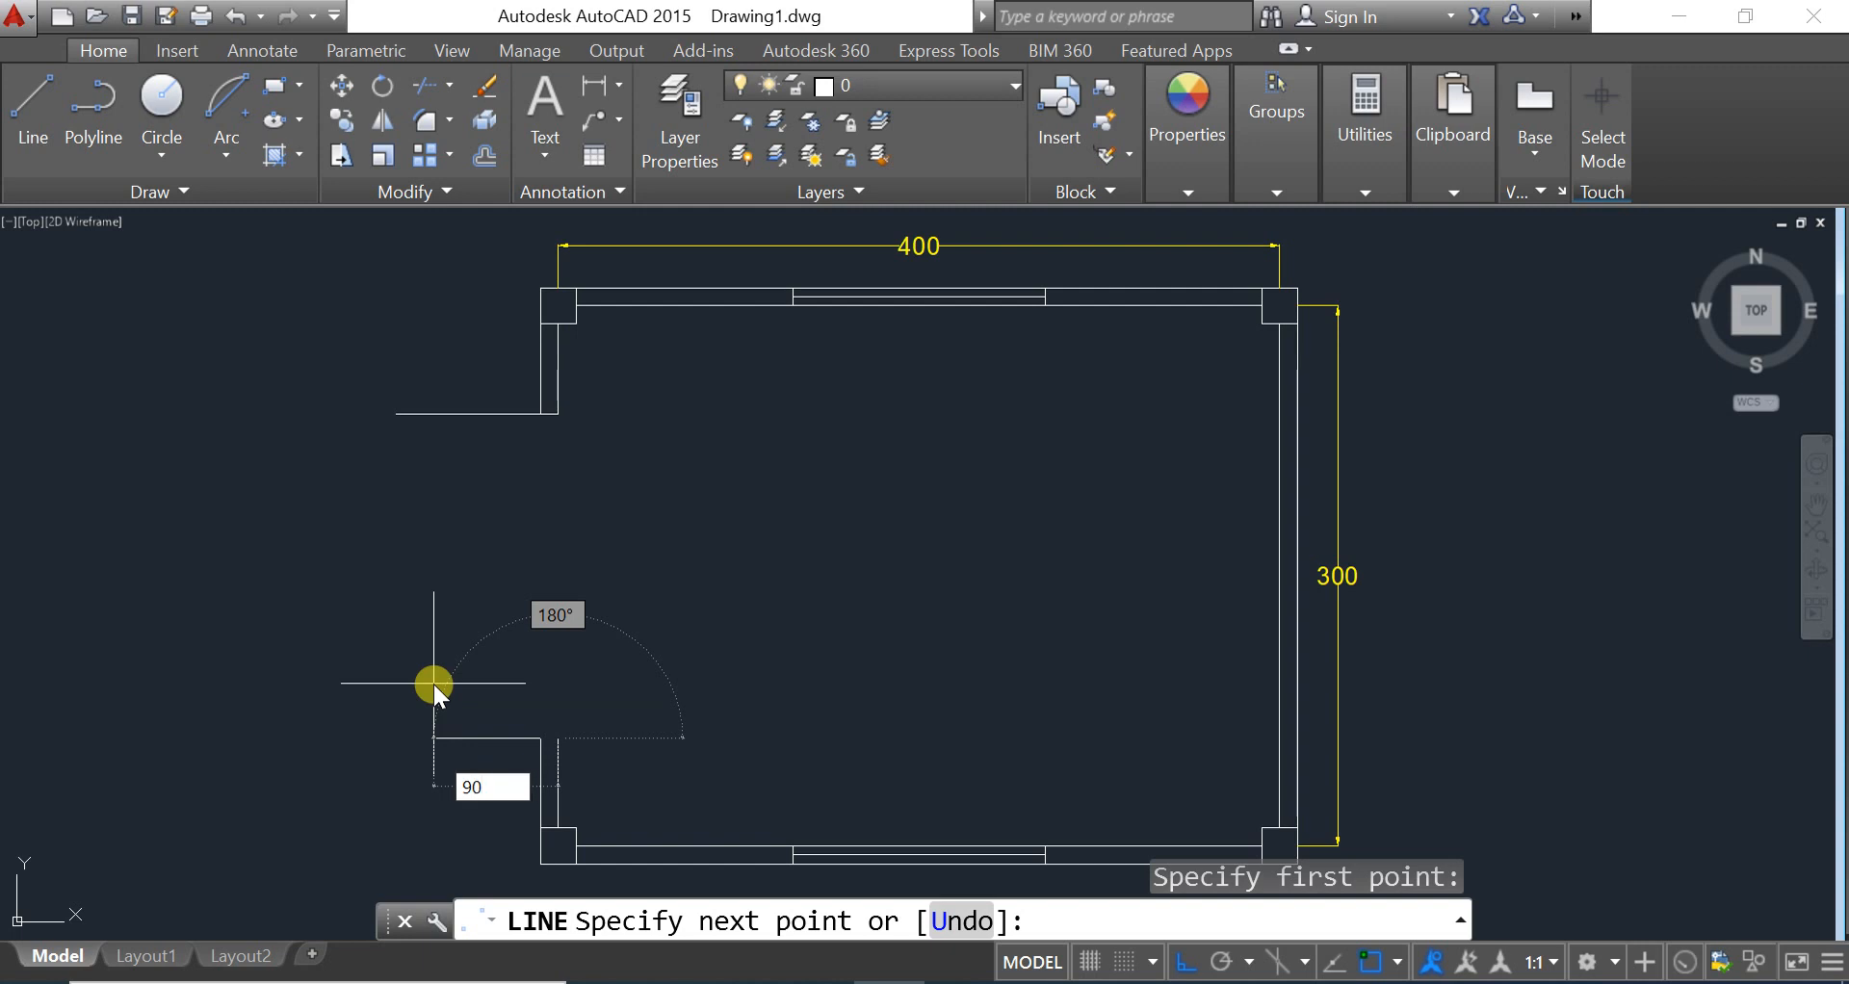
key(Return)
key(Return)
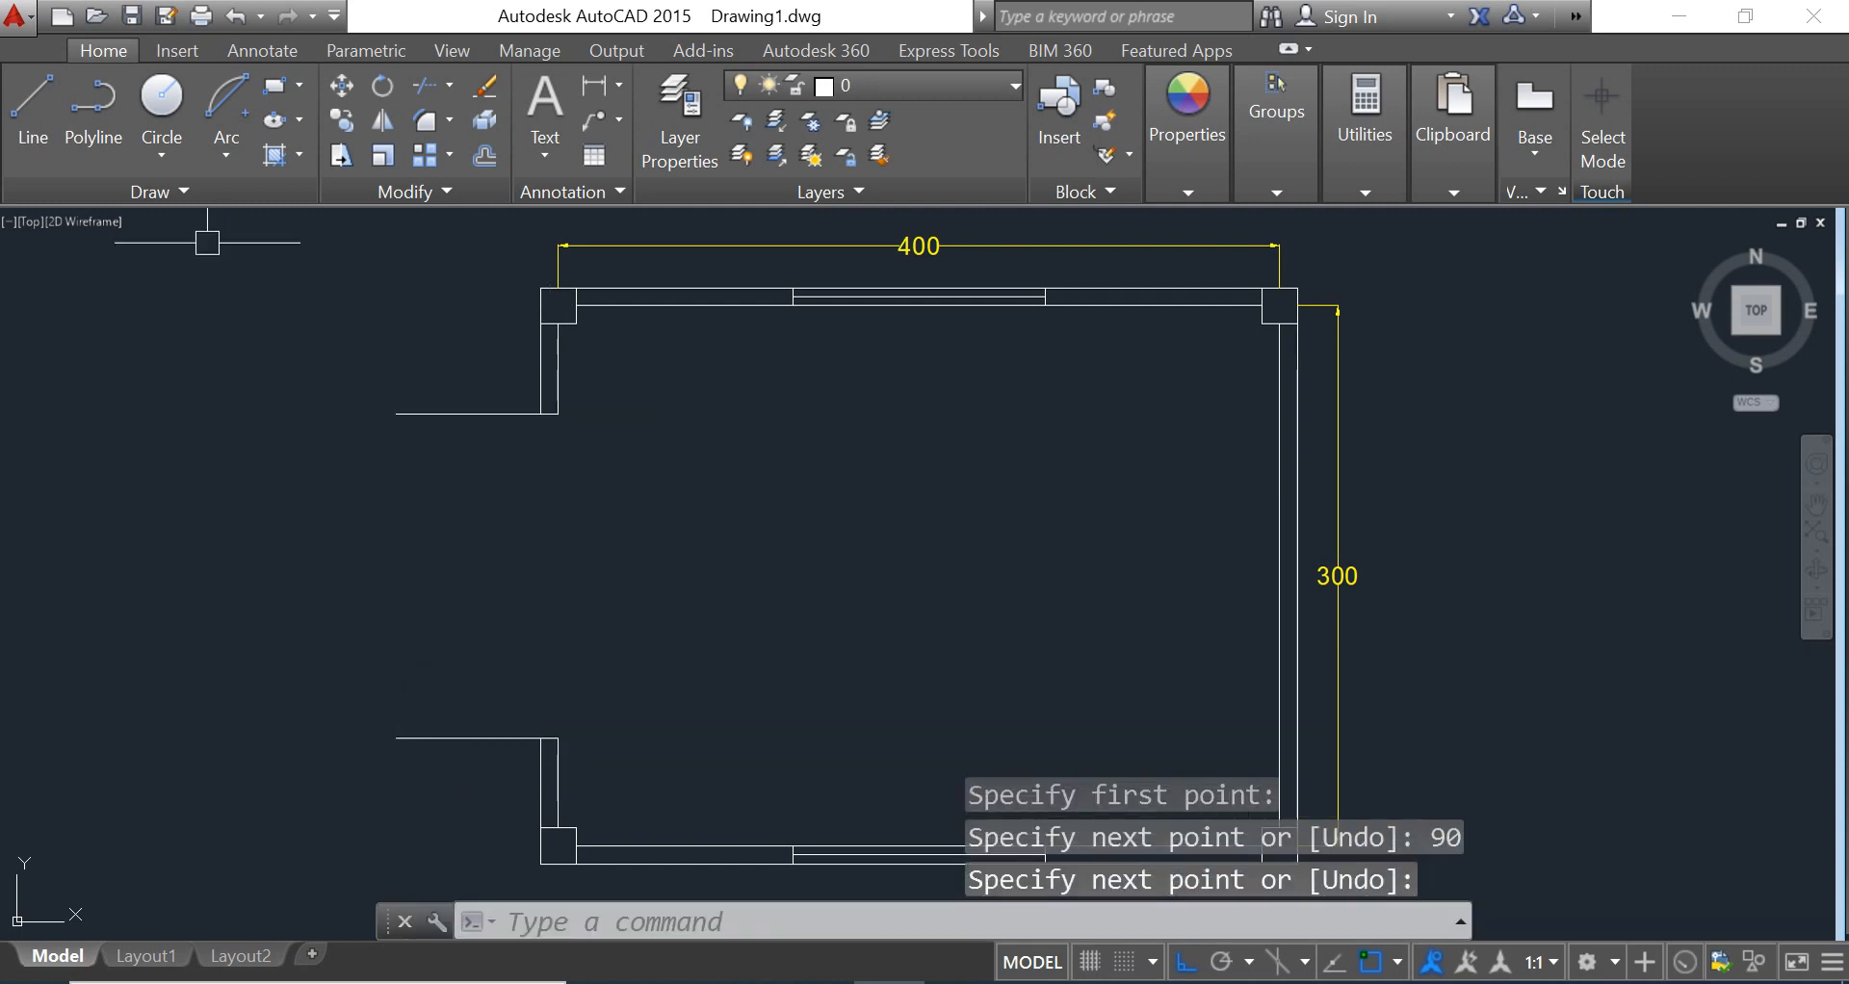
Draw a three-point arc from the outer end of the lower door line, bulging outward and ending near the wall opening
click(224, 155)
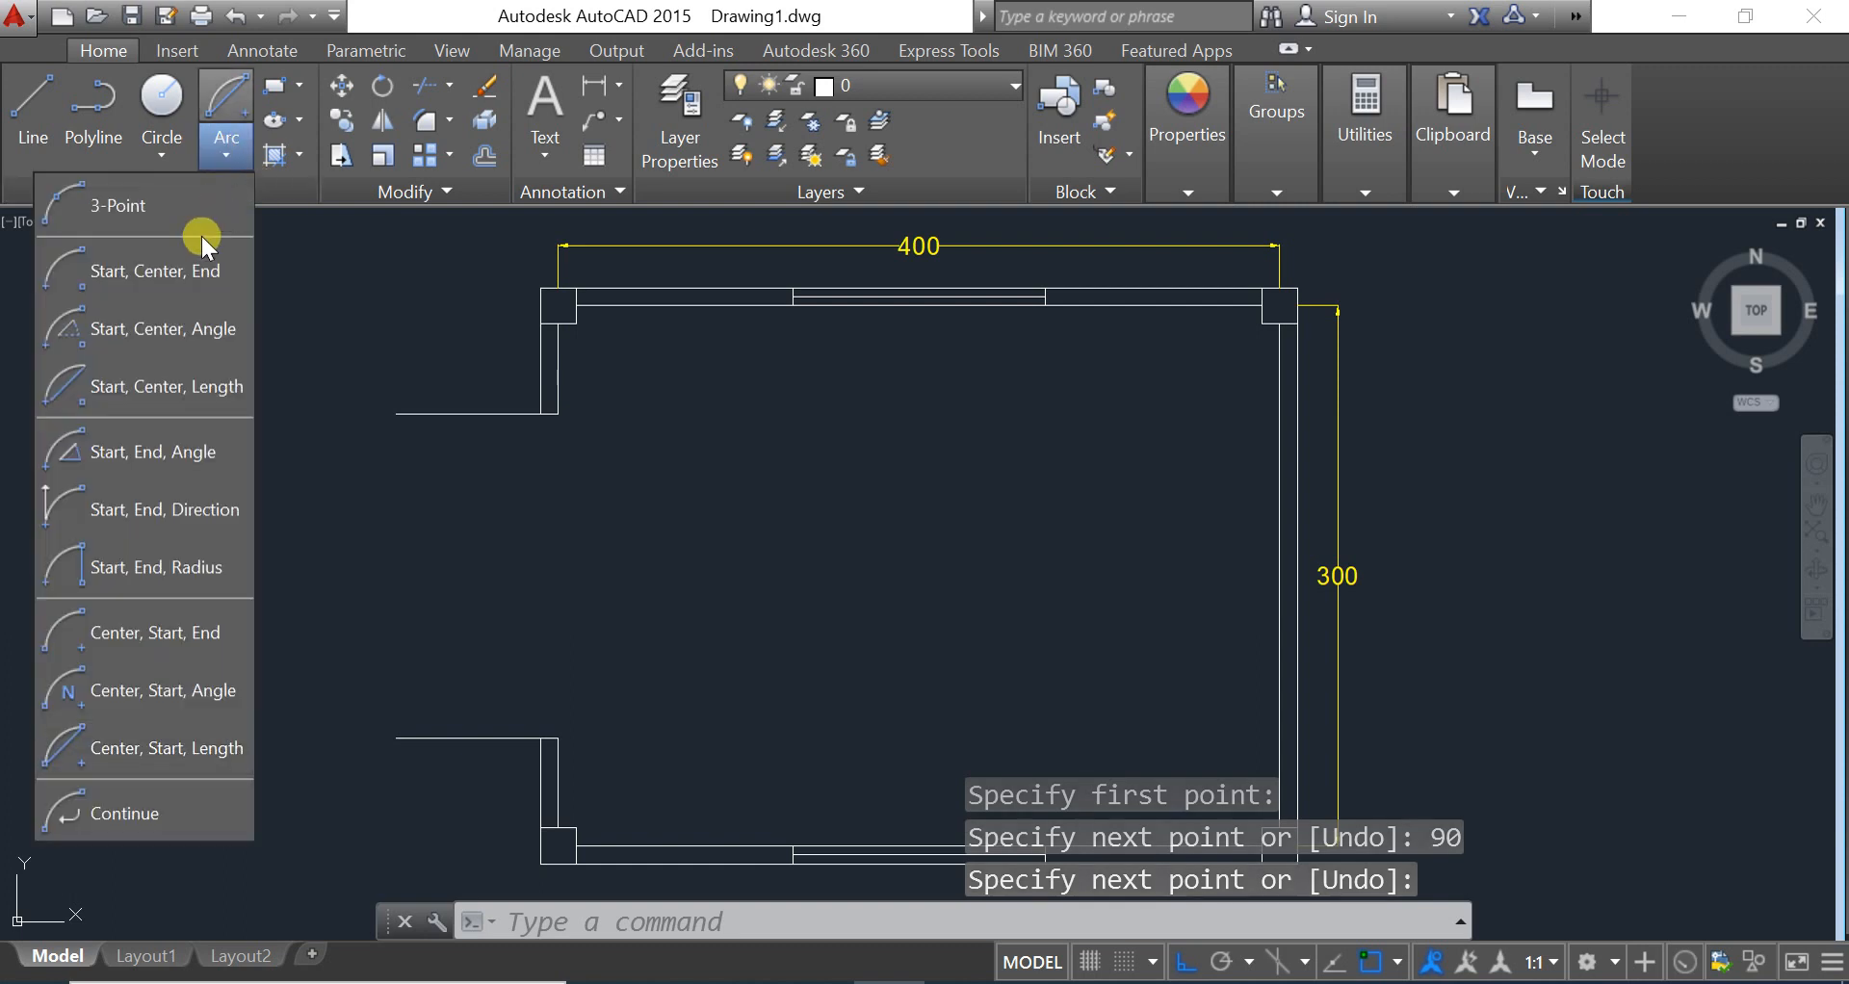
click(117, 204)
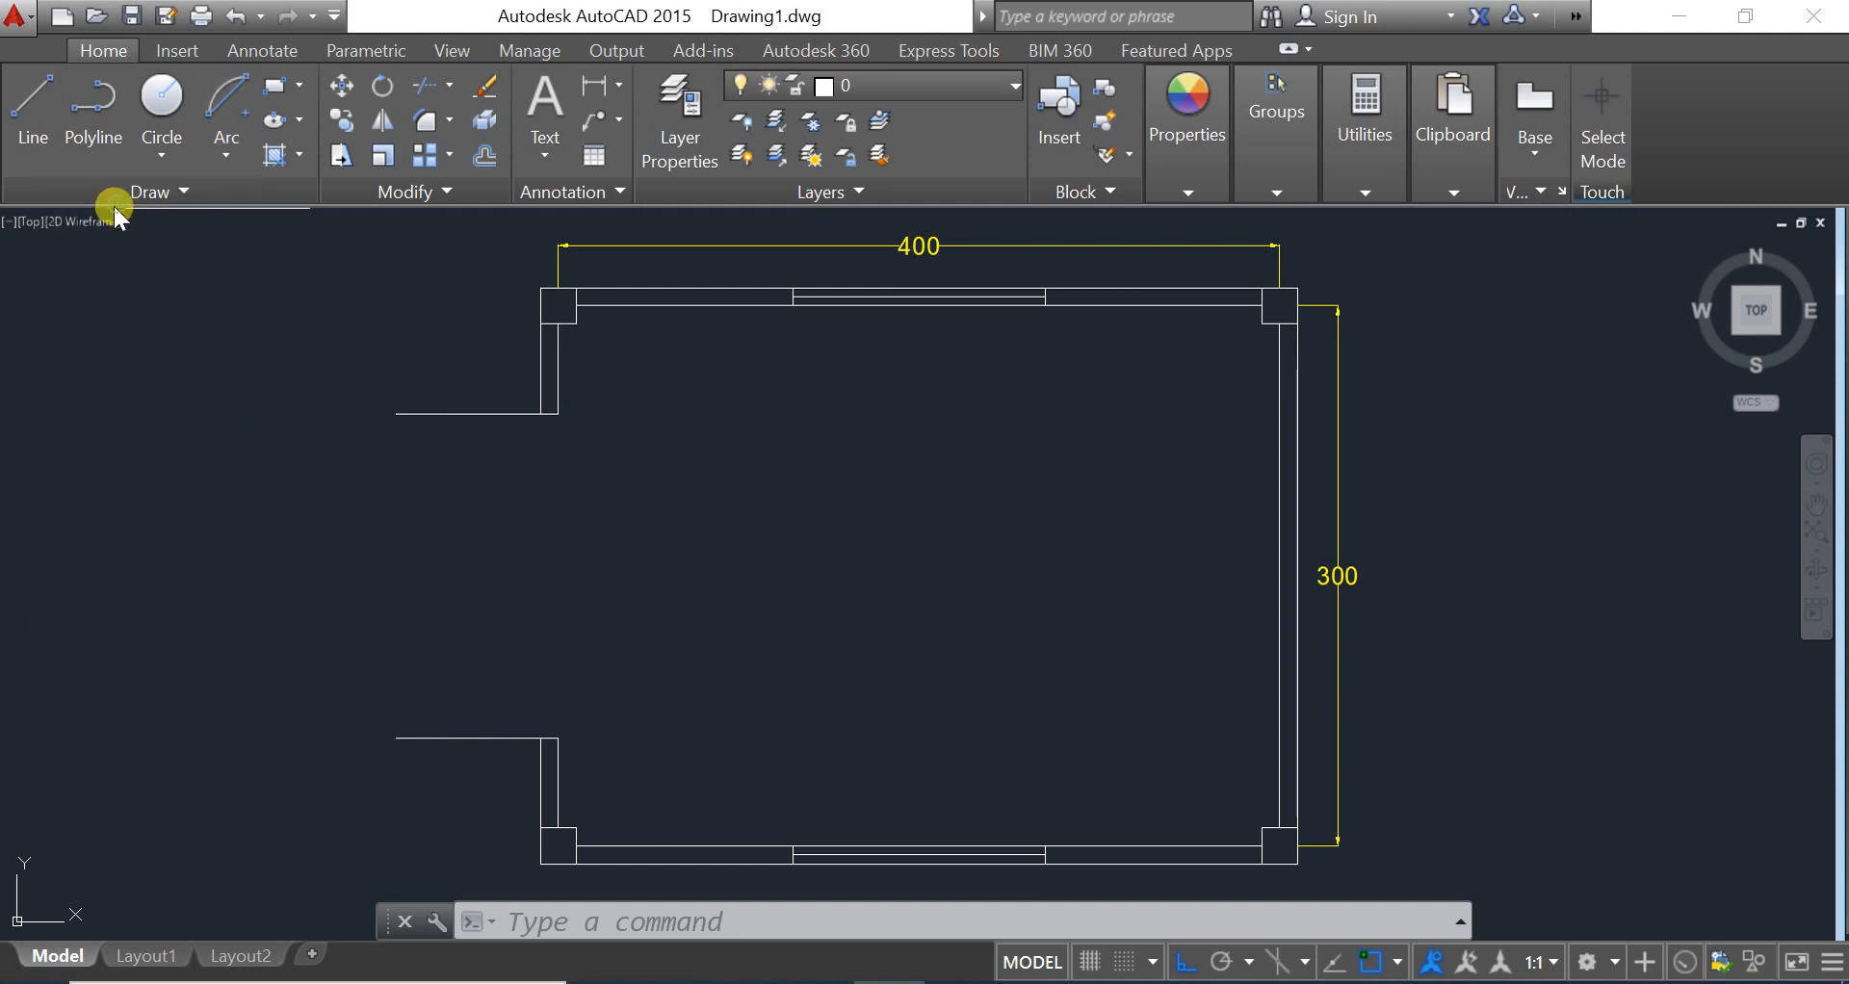
click(396, 739)
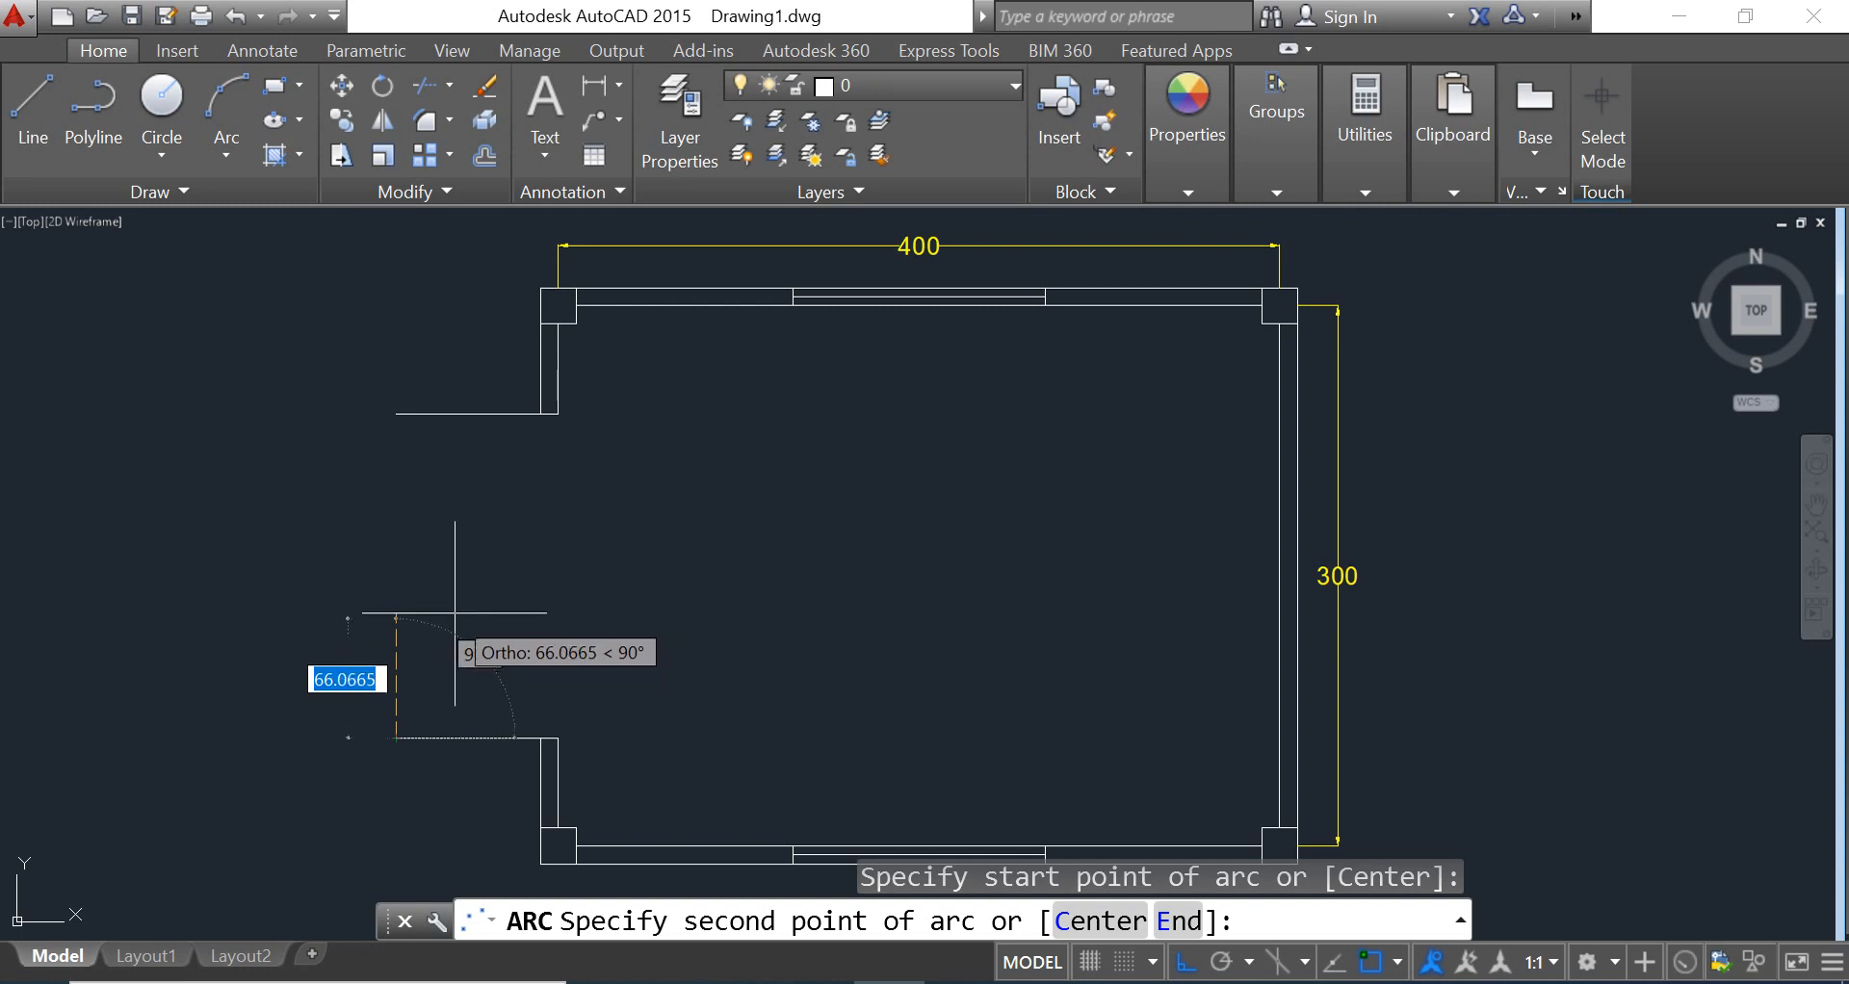
click(380, 621)
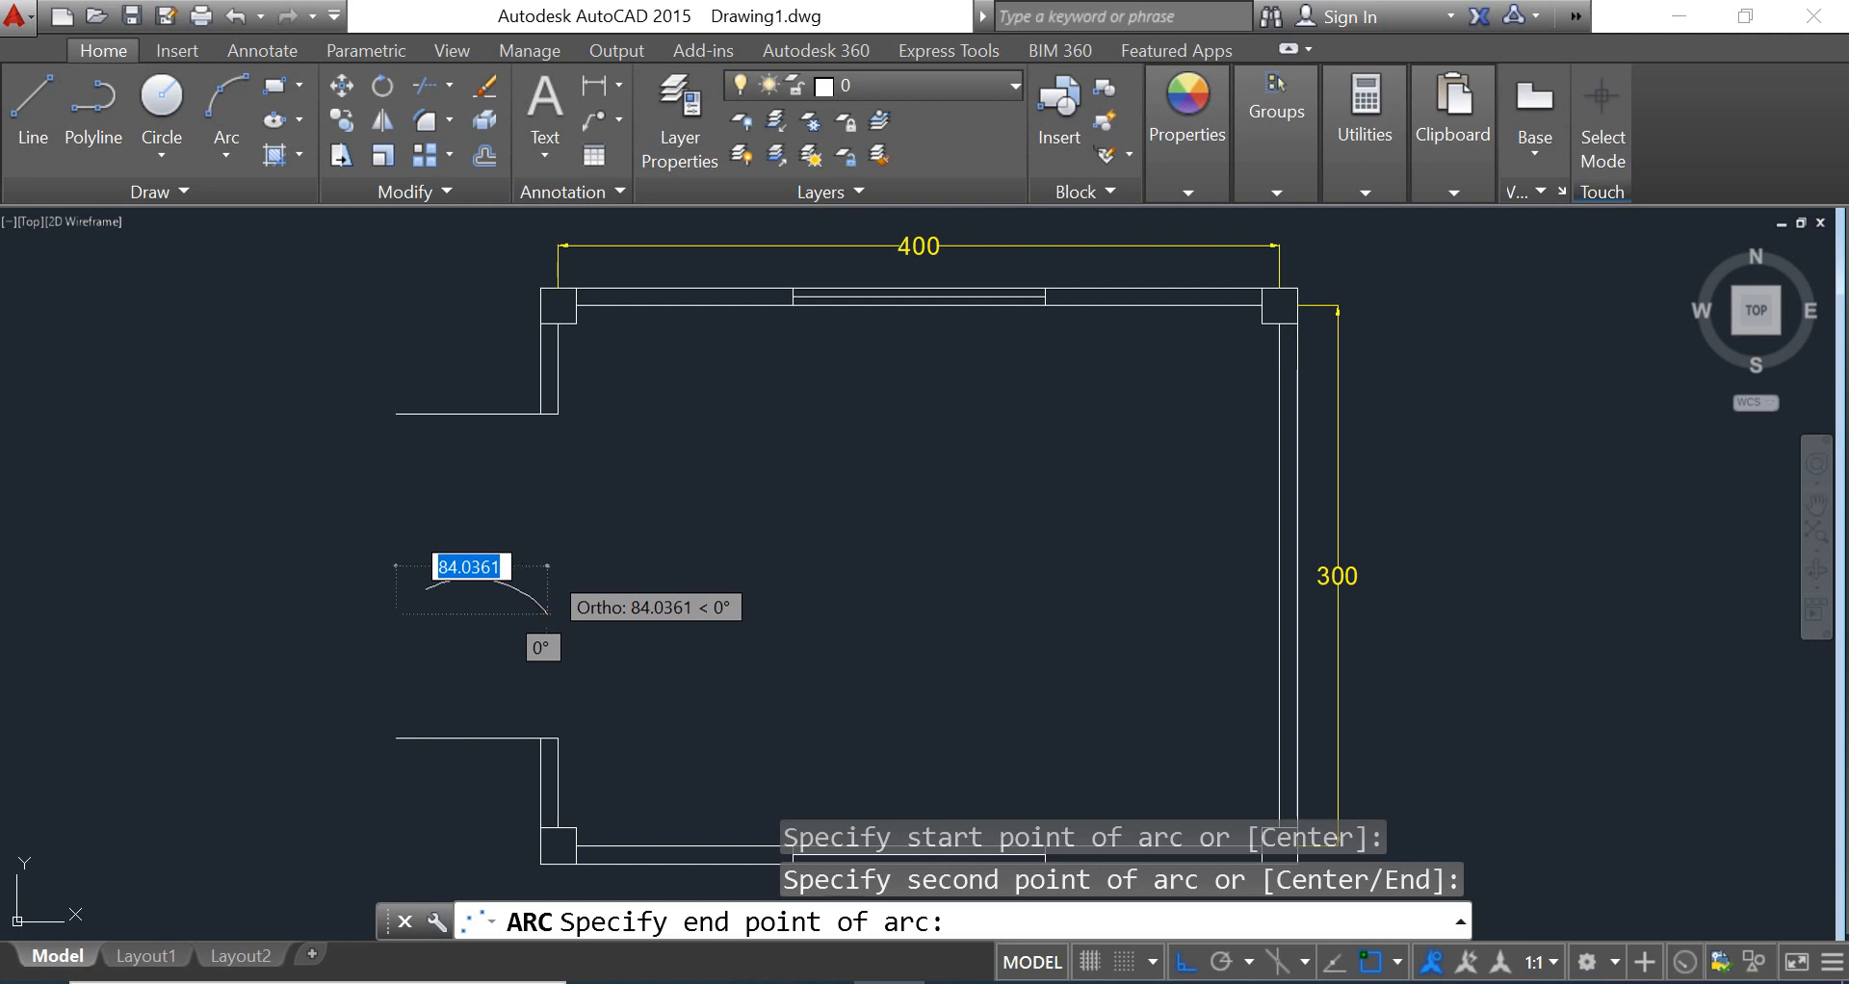
click(565, 564)
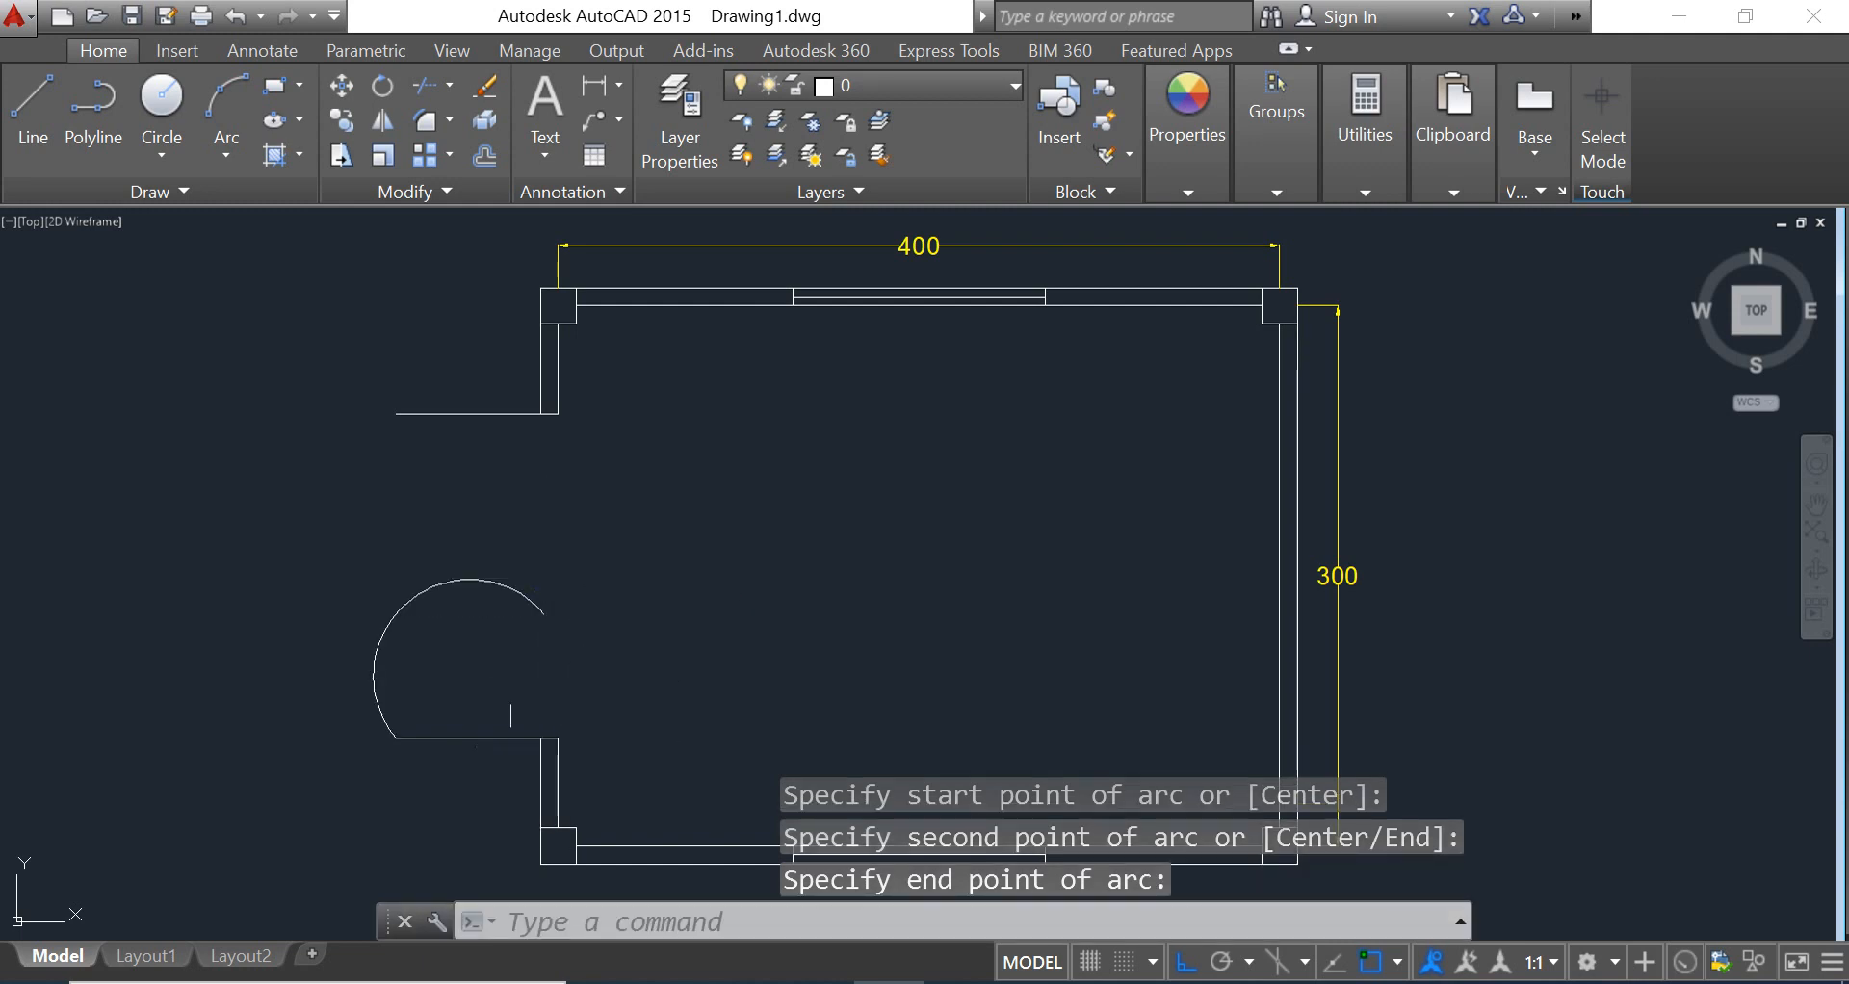
Reshape the lower door arc into a flatter swing by stretching its midpoint inward and raising its free end about 19 units
click(457, 588)
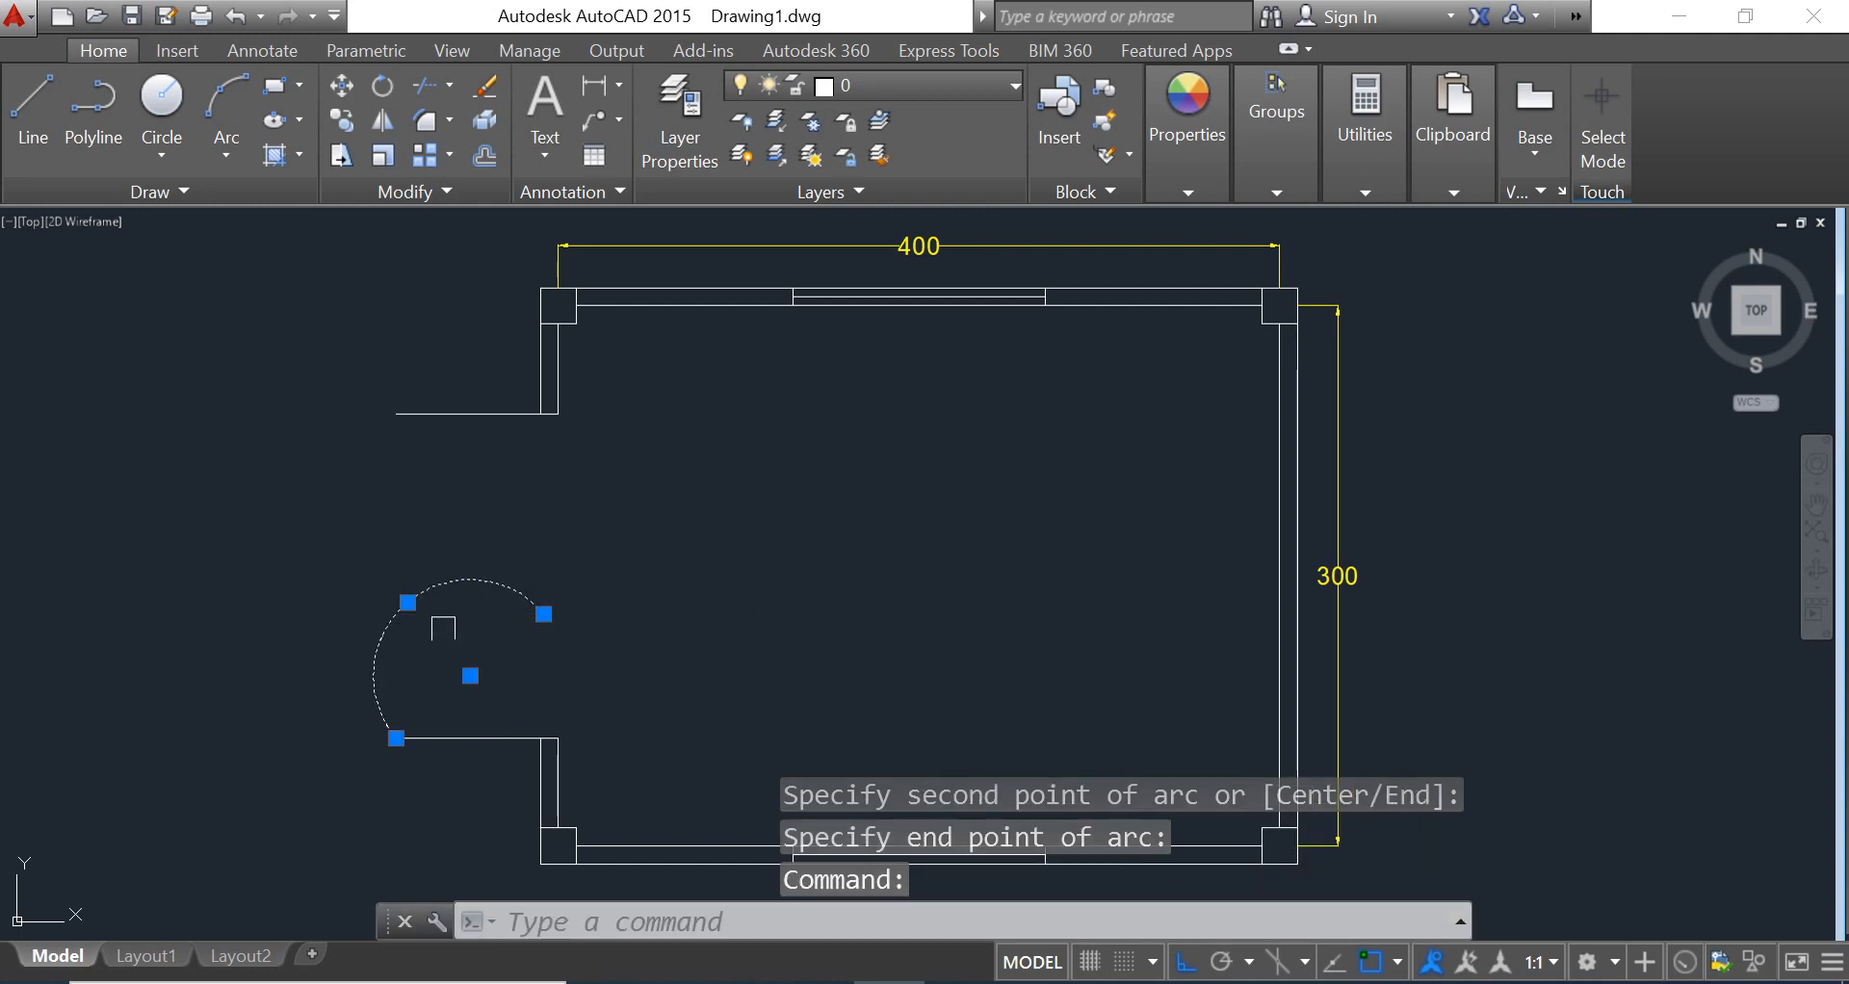
scroll(443, 628, up, 2)
click(387, 587)
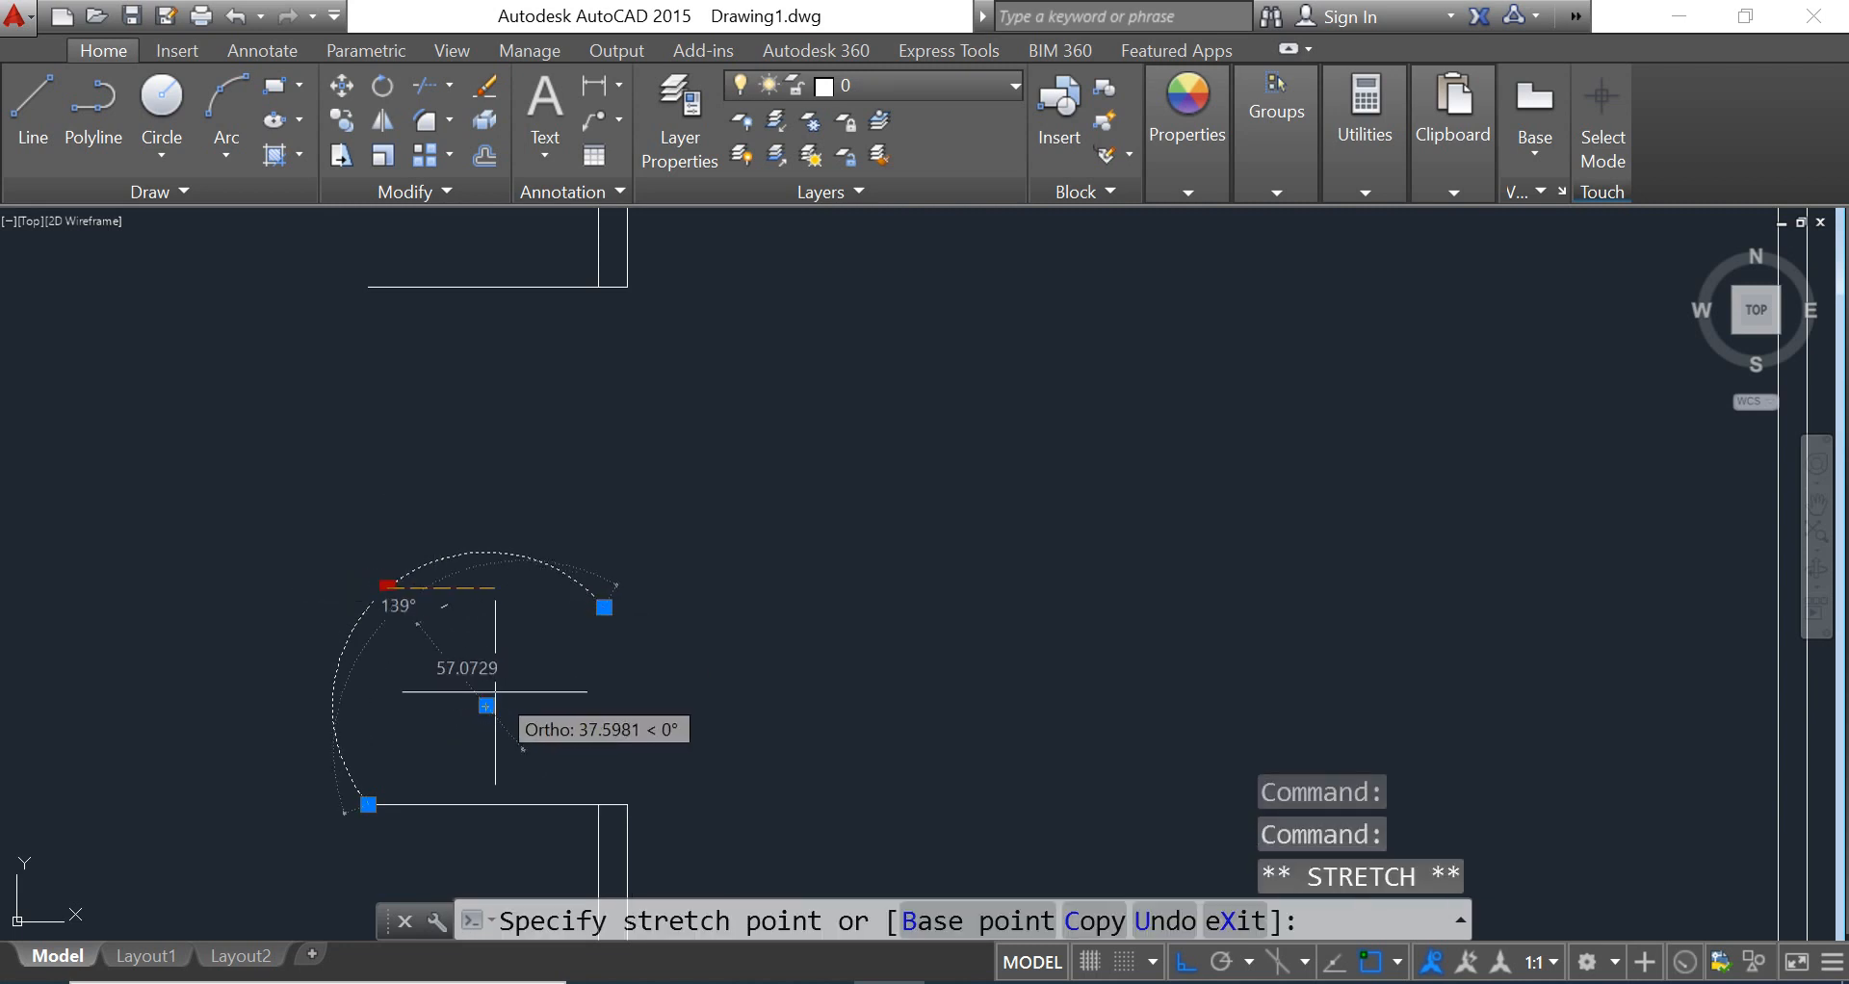
click(368, 804)
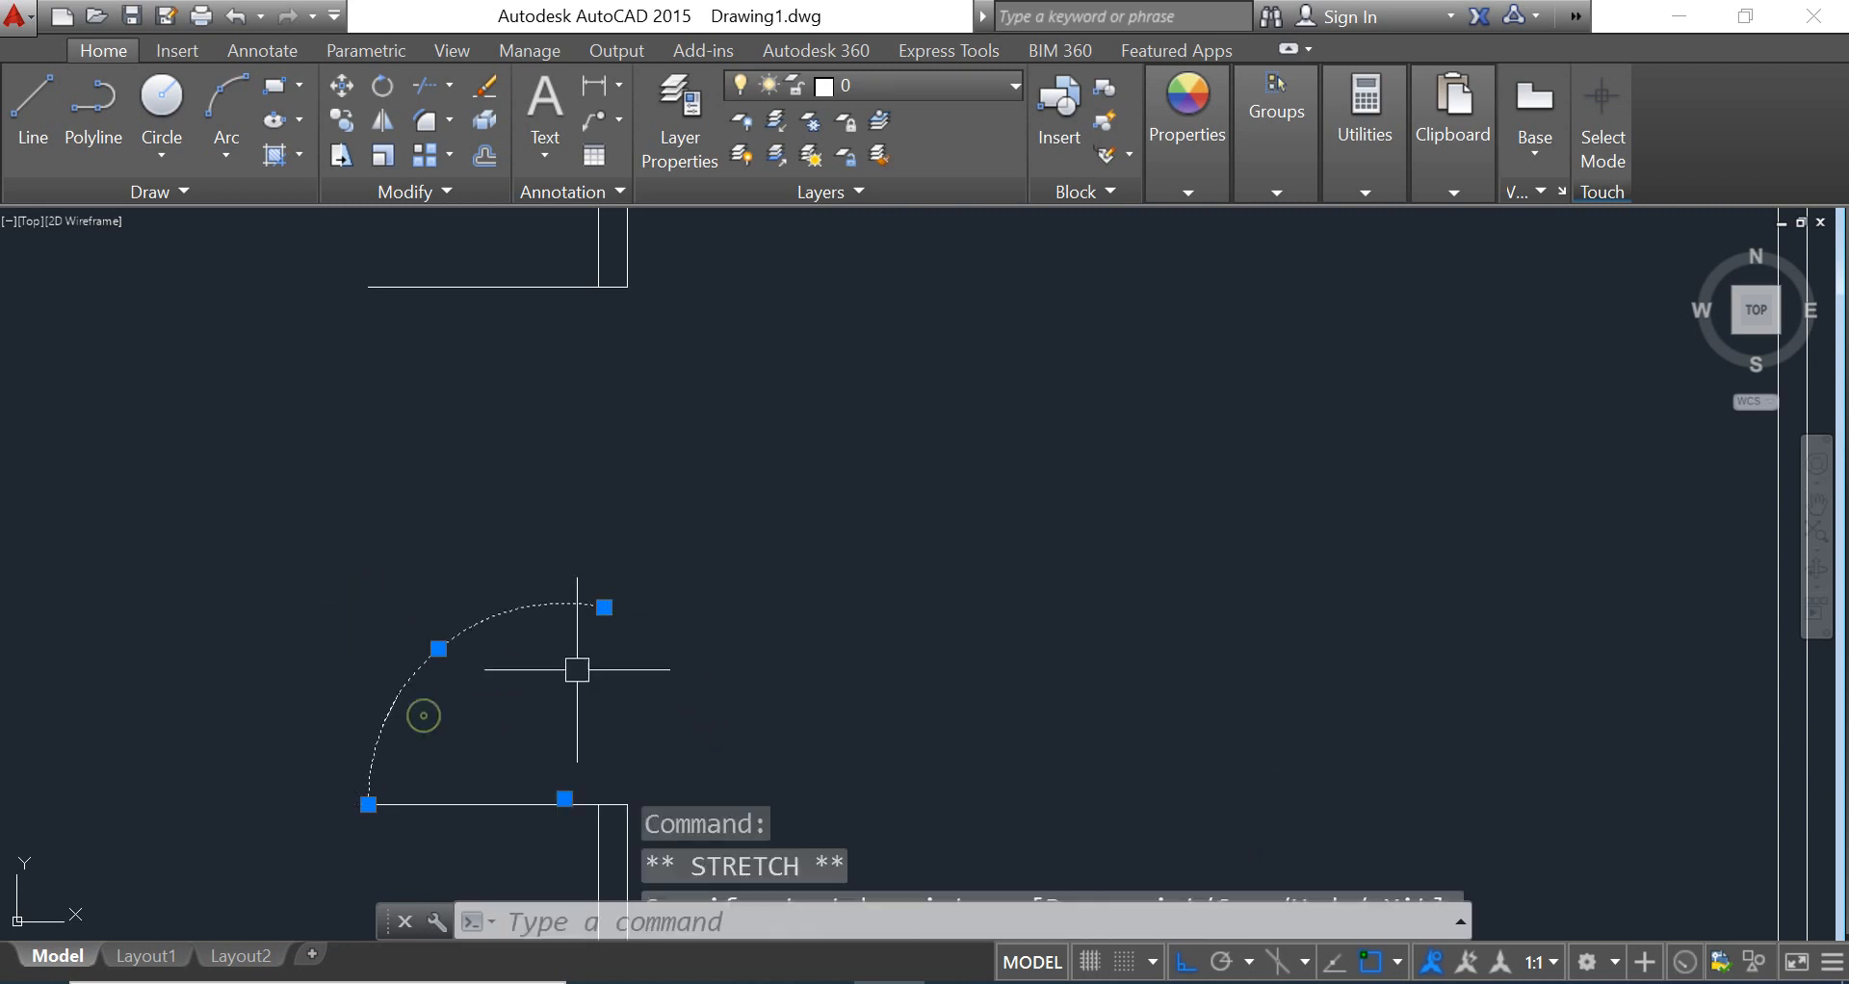
click(603, 606)
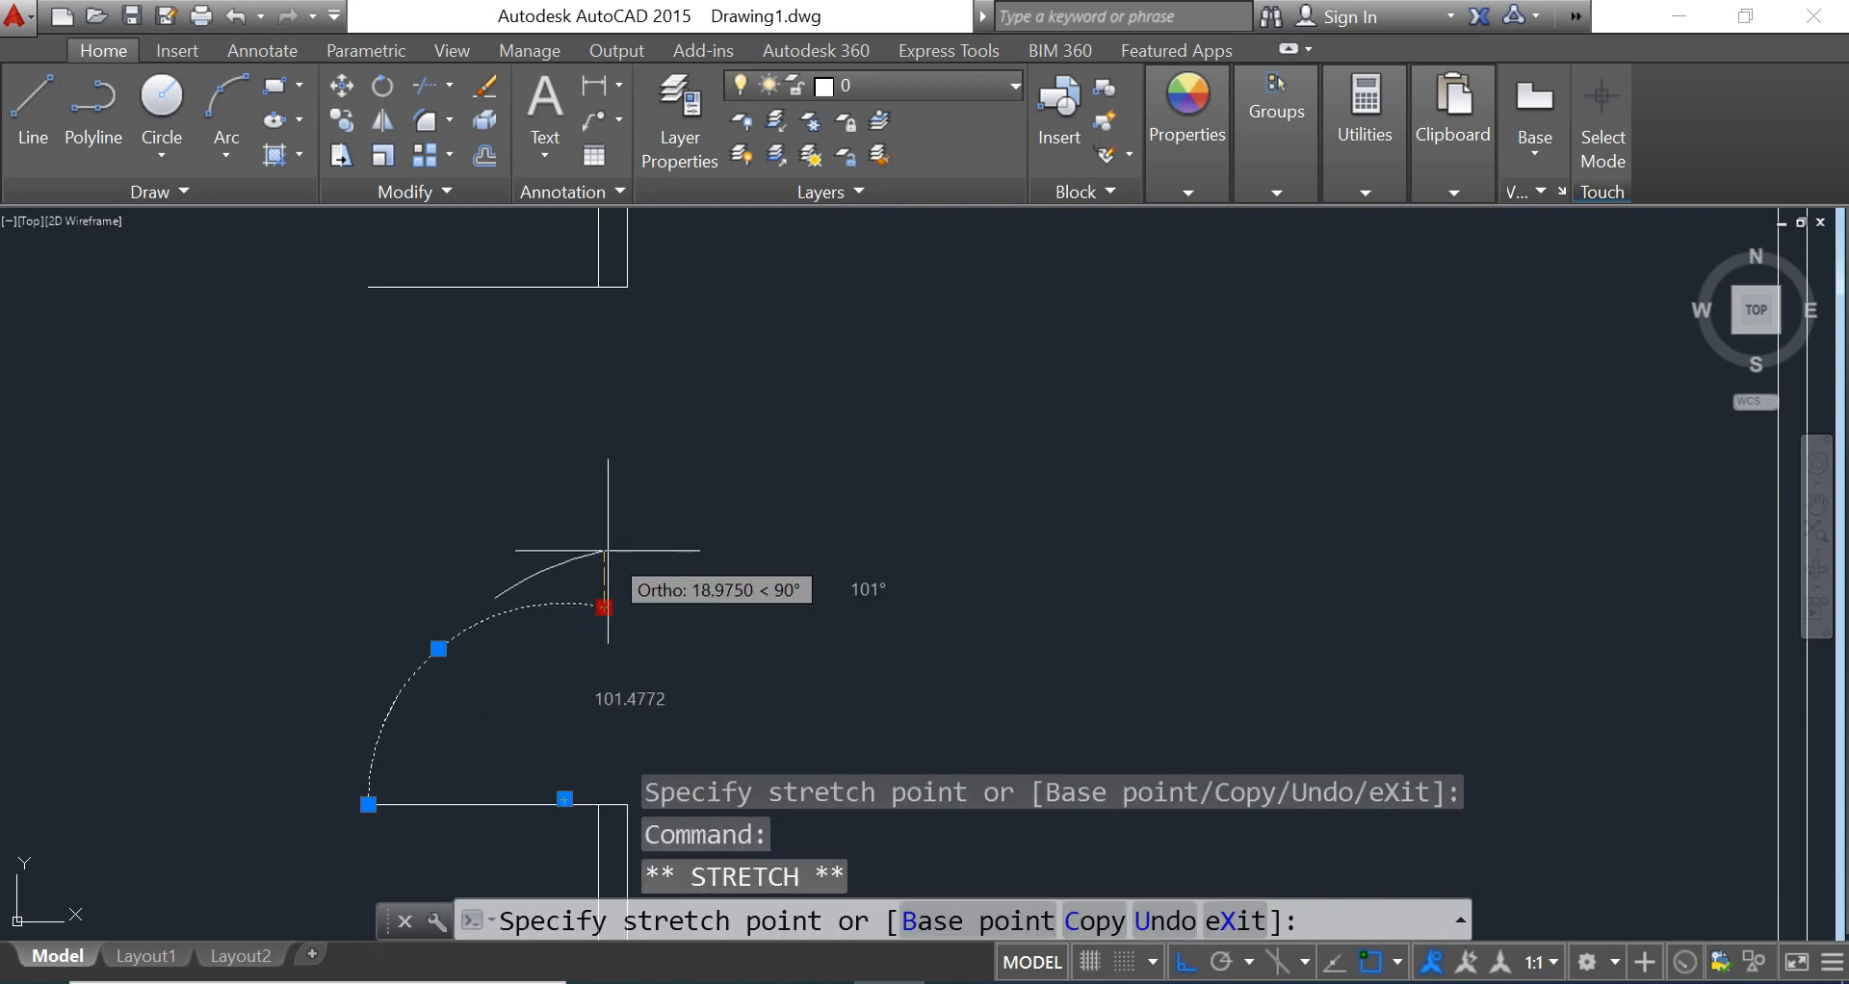
click(607, 550)
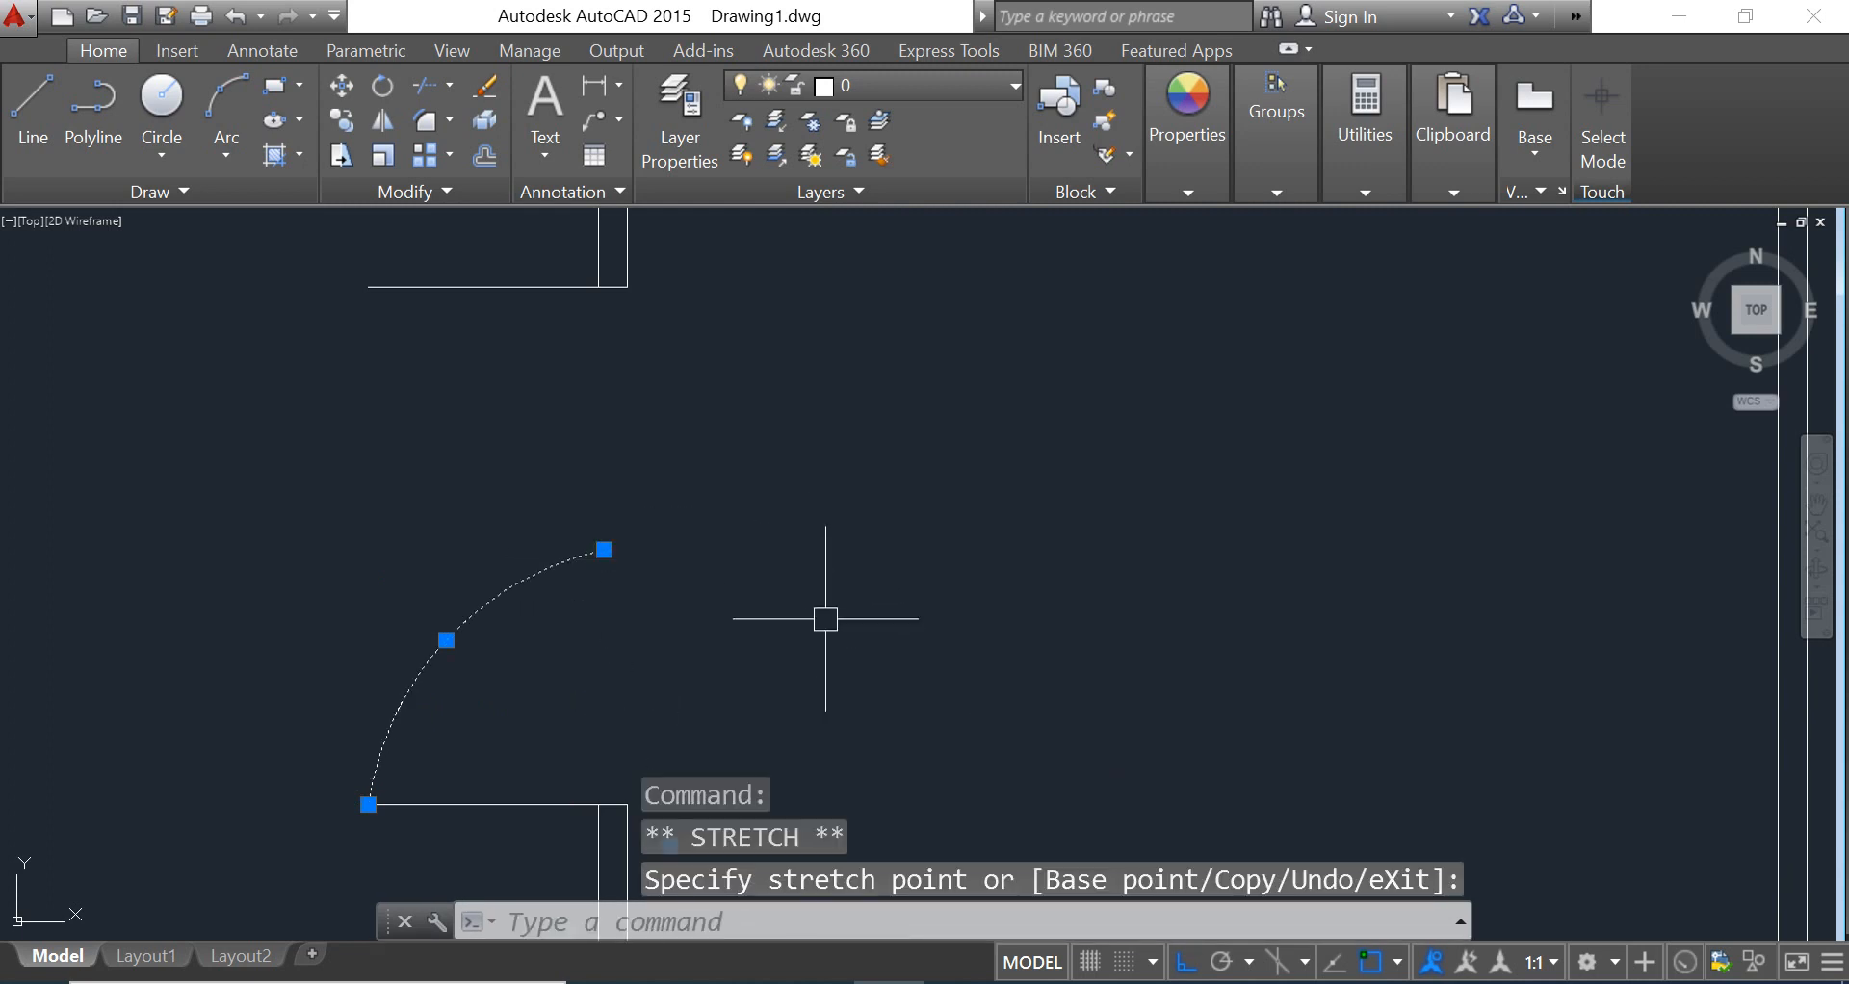
key(Escape)
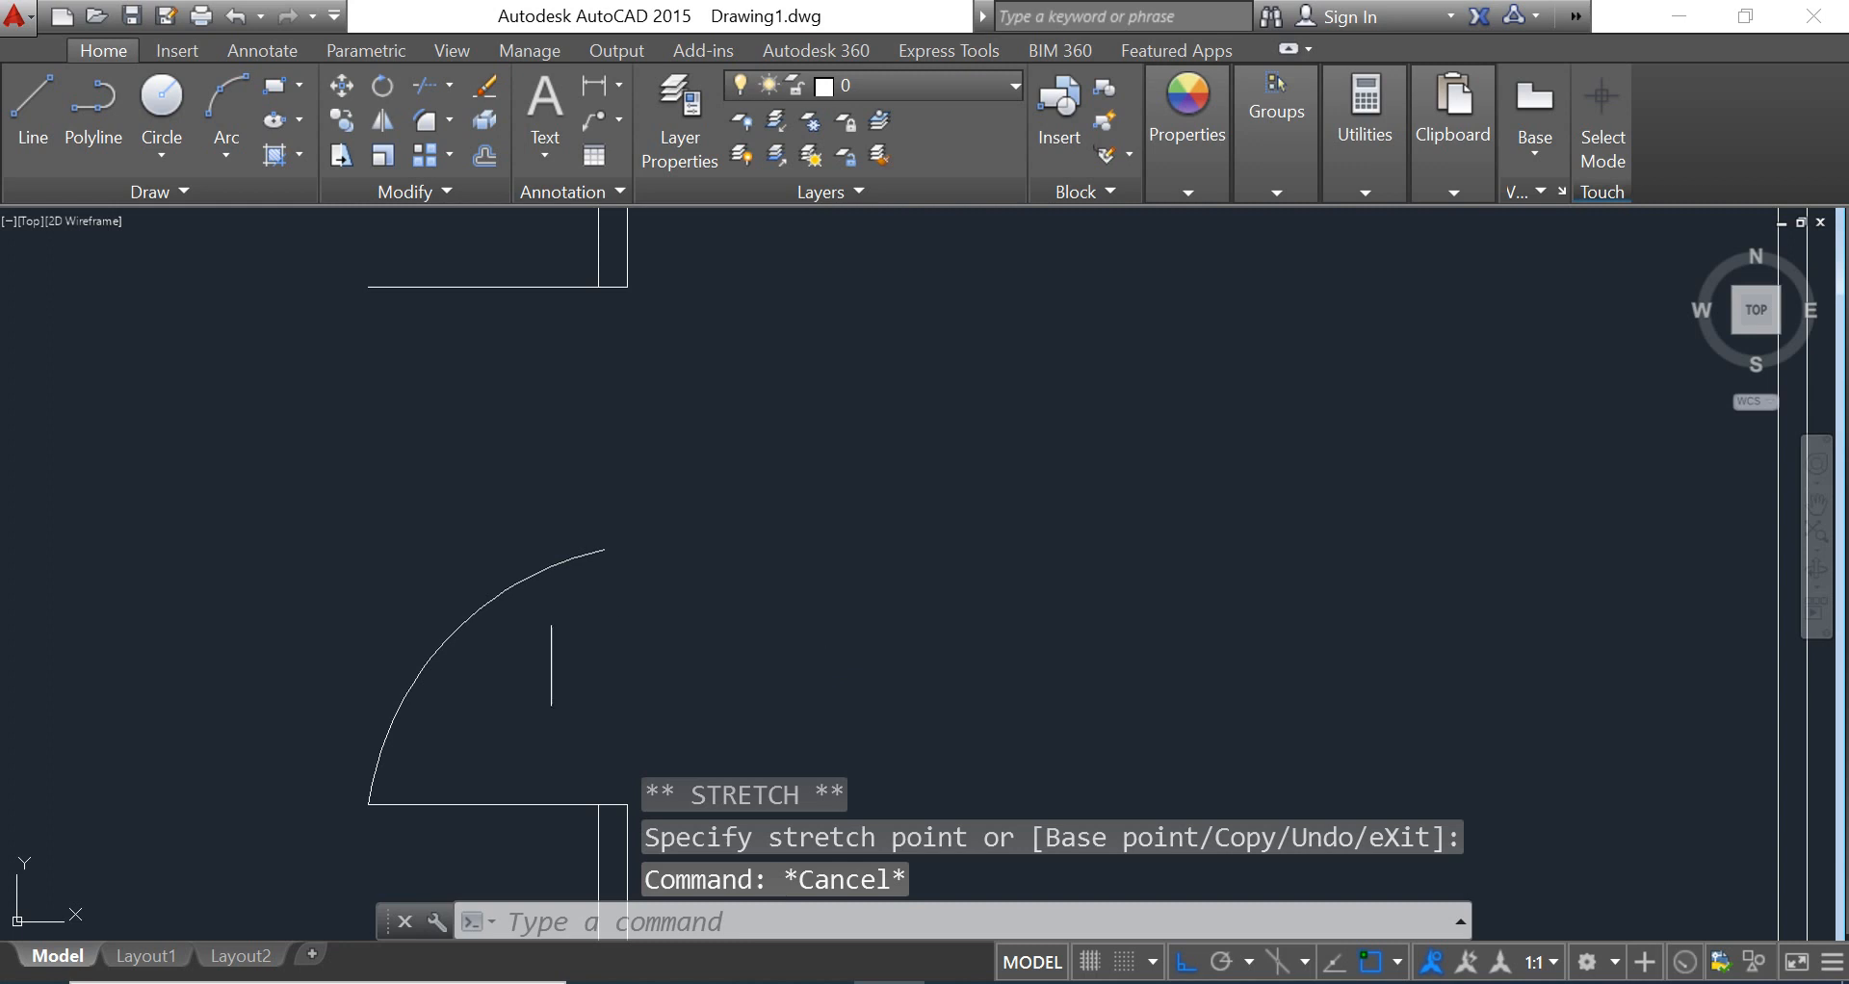
Draw a three-point arc from the outer end of the upper door line to the free end of the lower arc
scroll(567, 520, down, 4)
scroll(519, 584, up, 2)
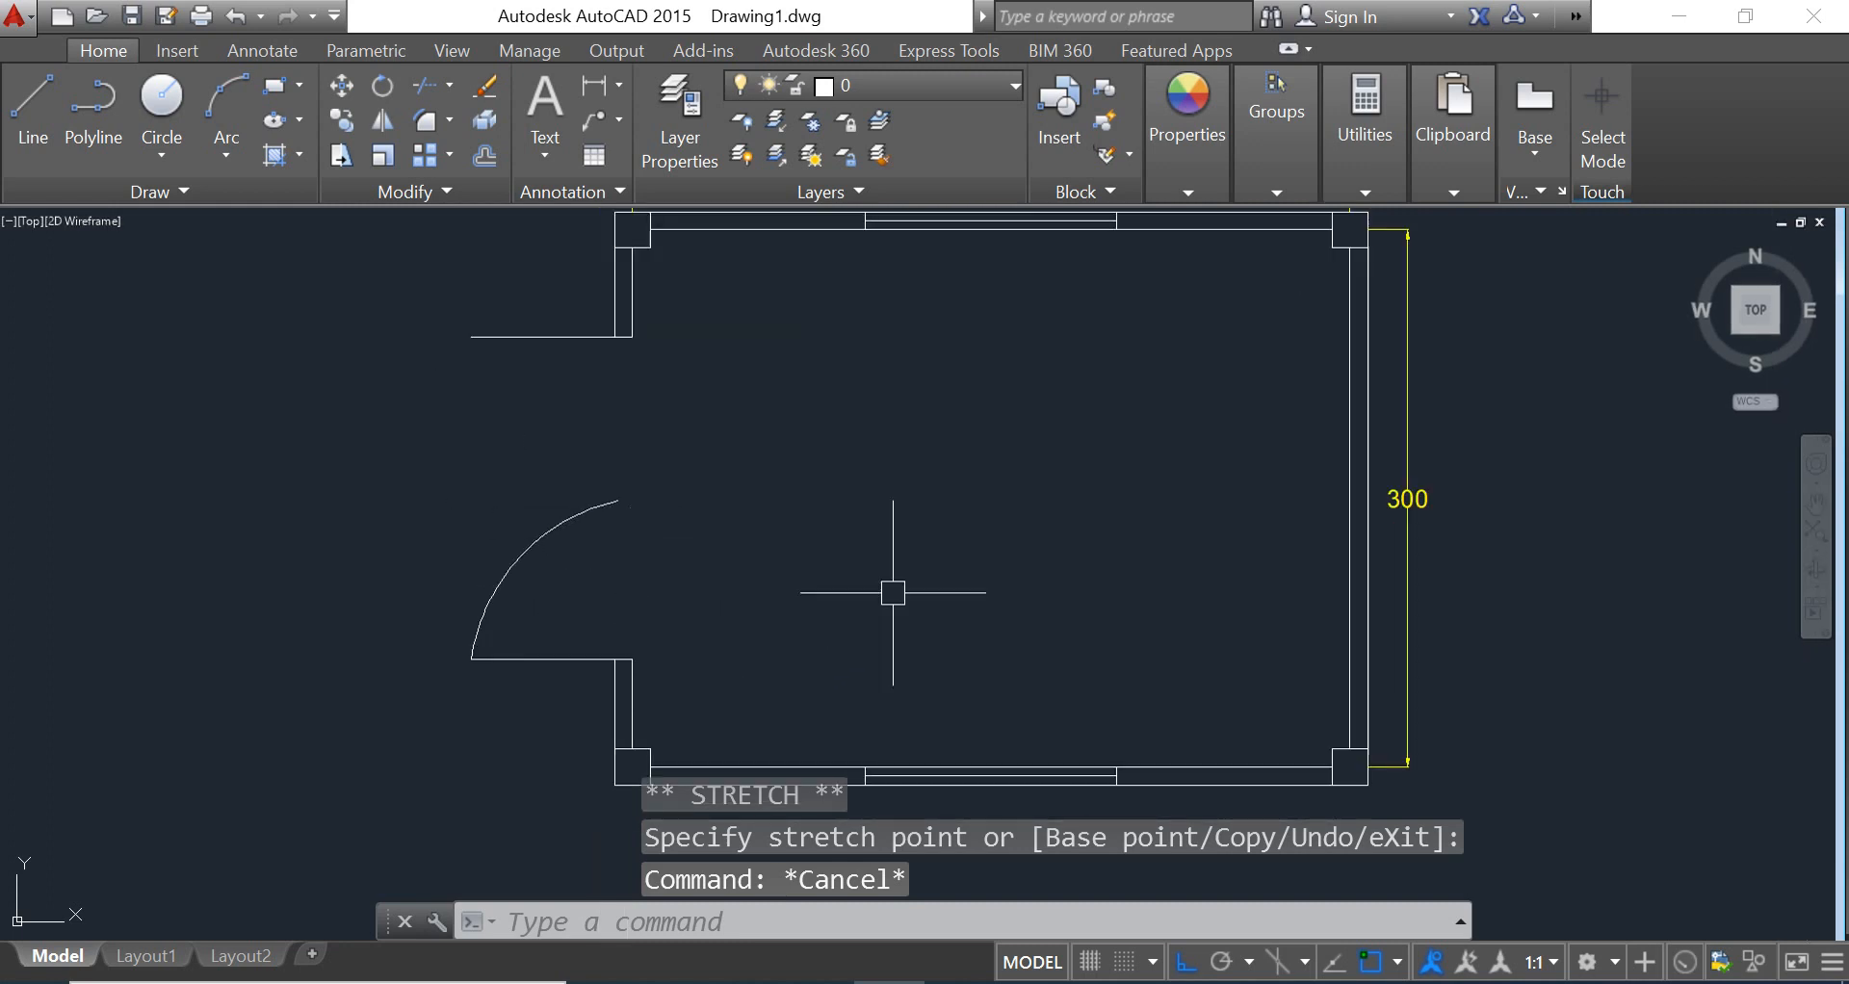
middle_drag(893, 592, 835, 631)
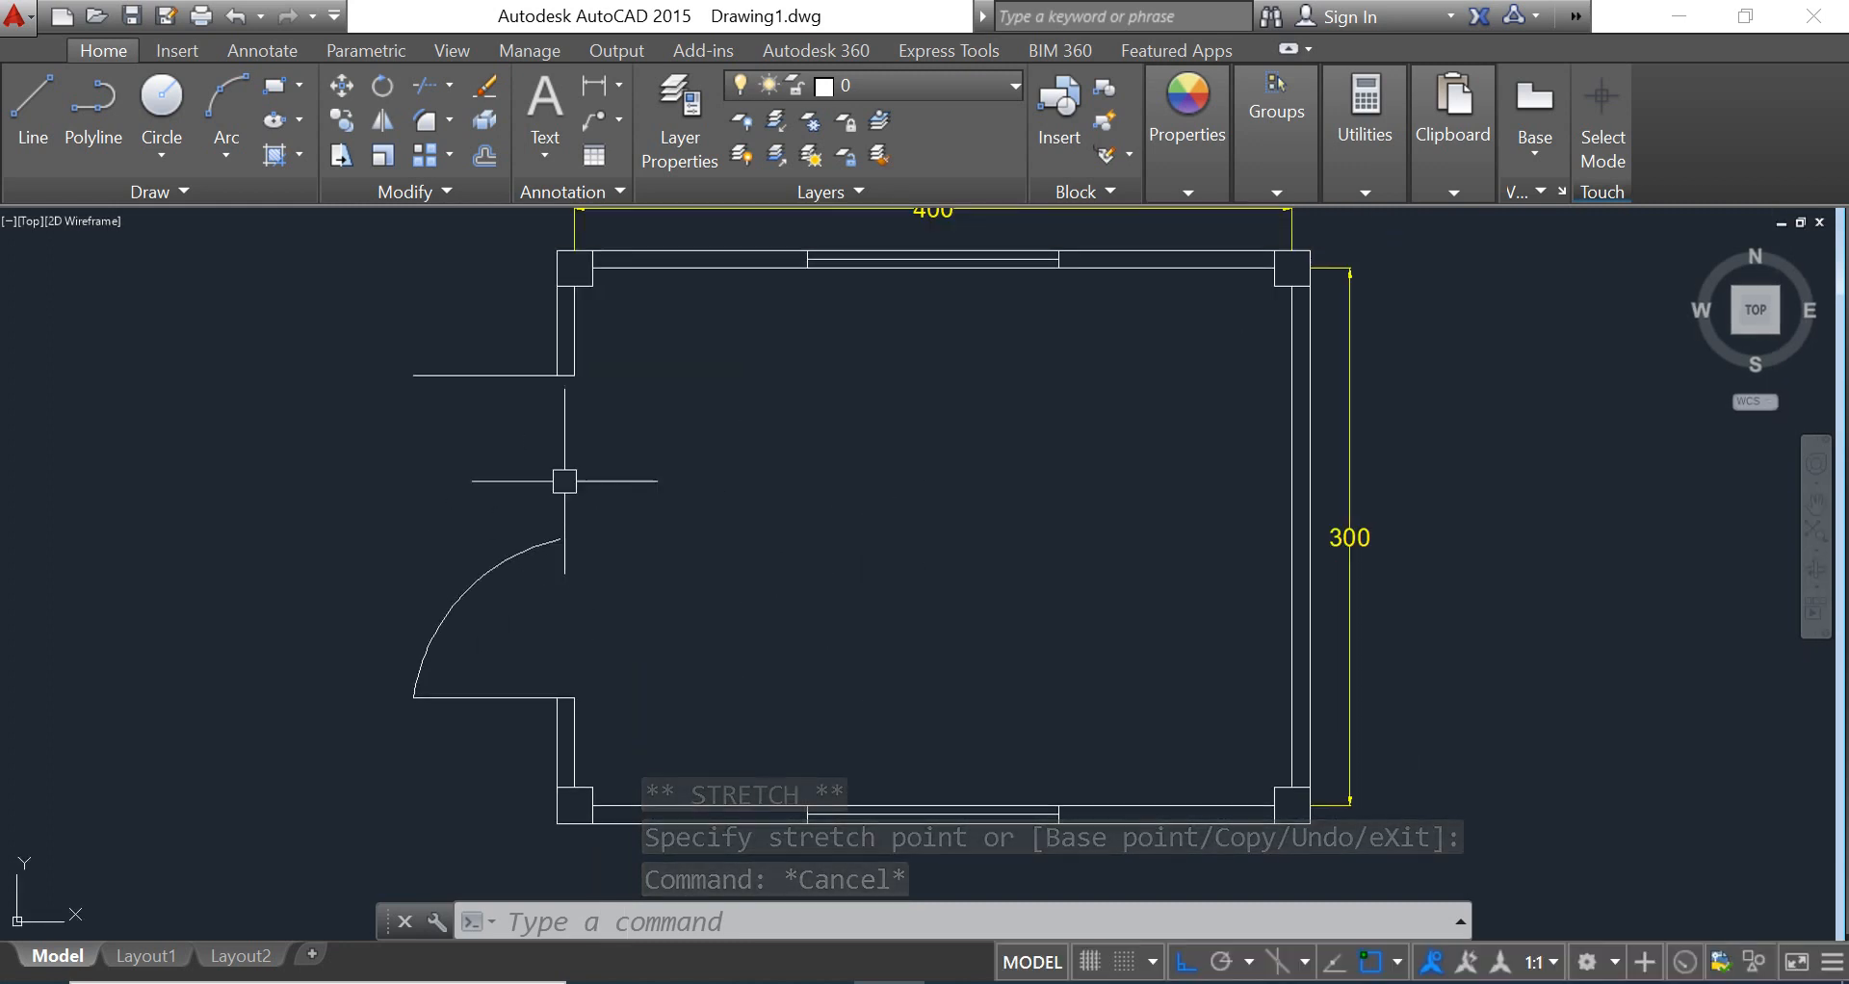
click(227, 111)
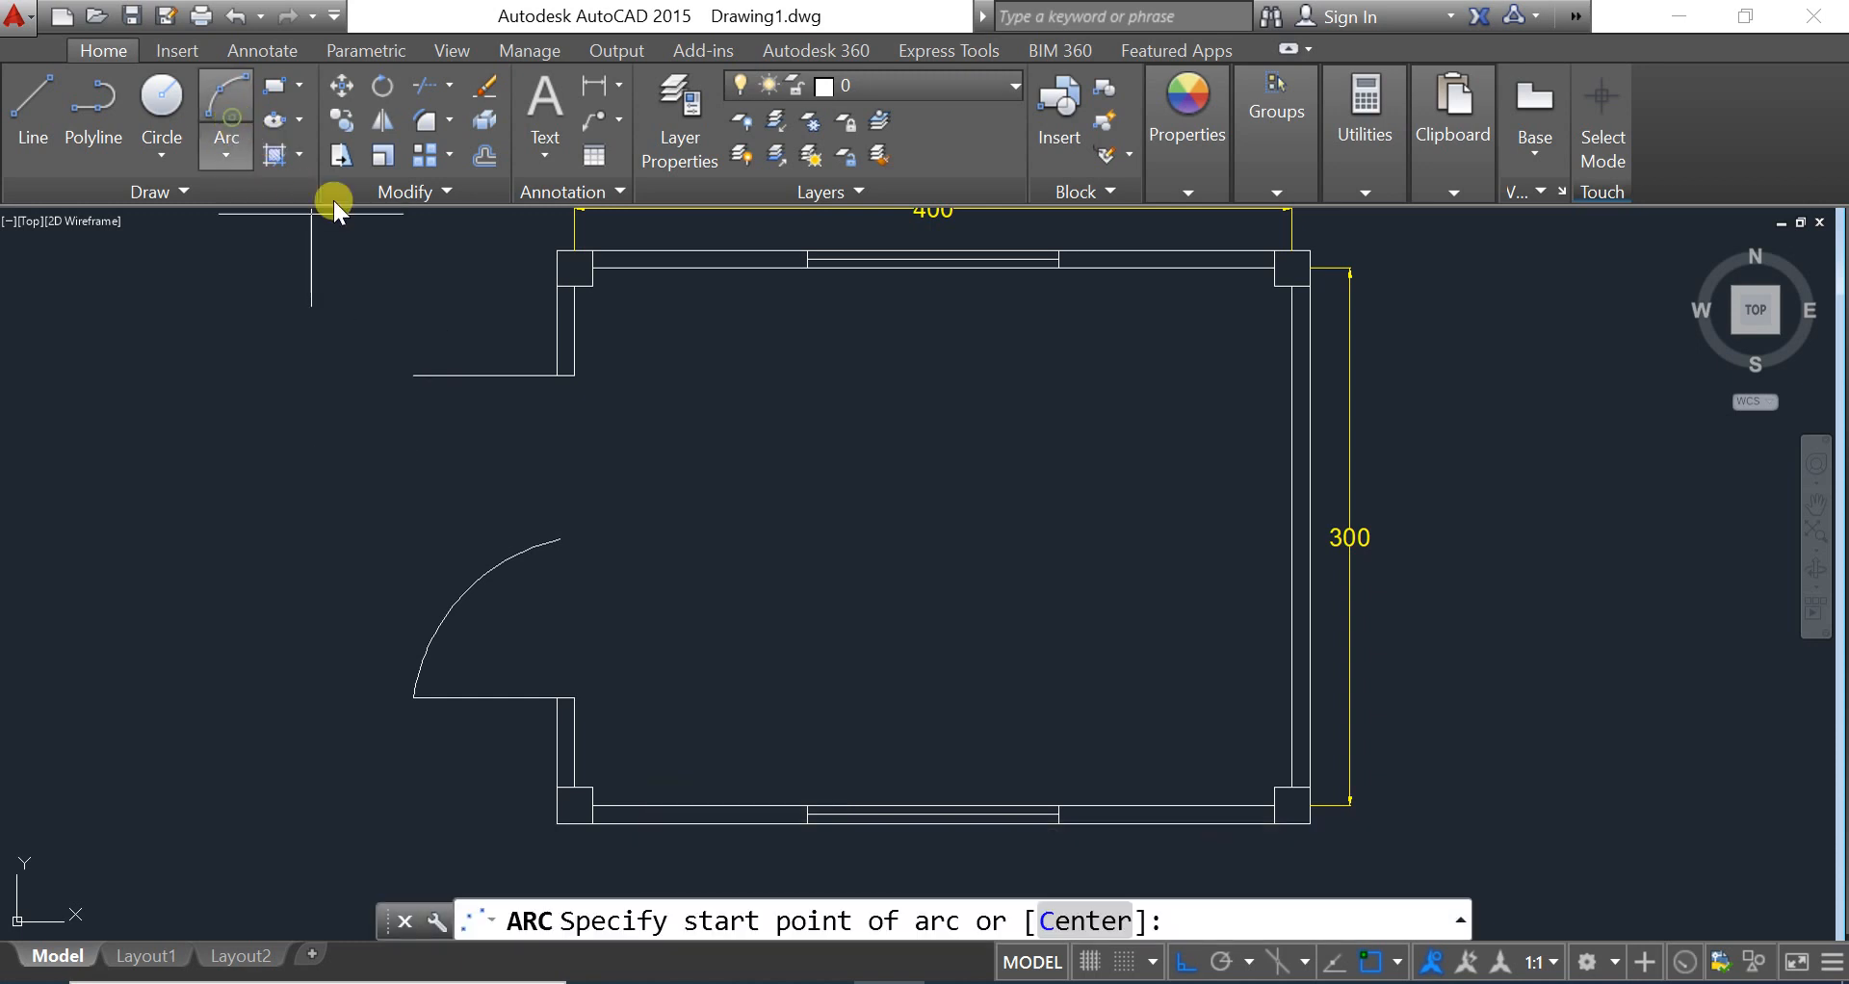
click(413, 376)
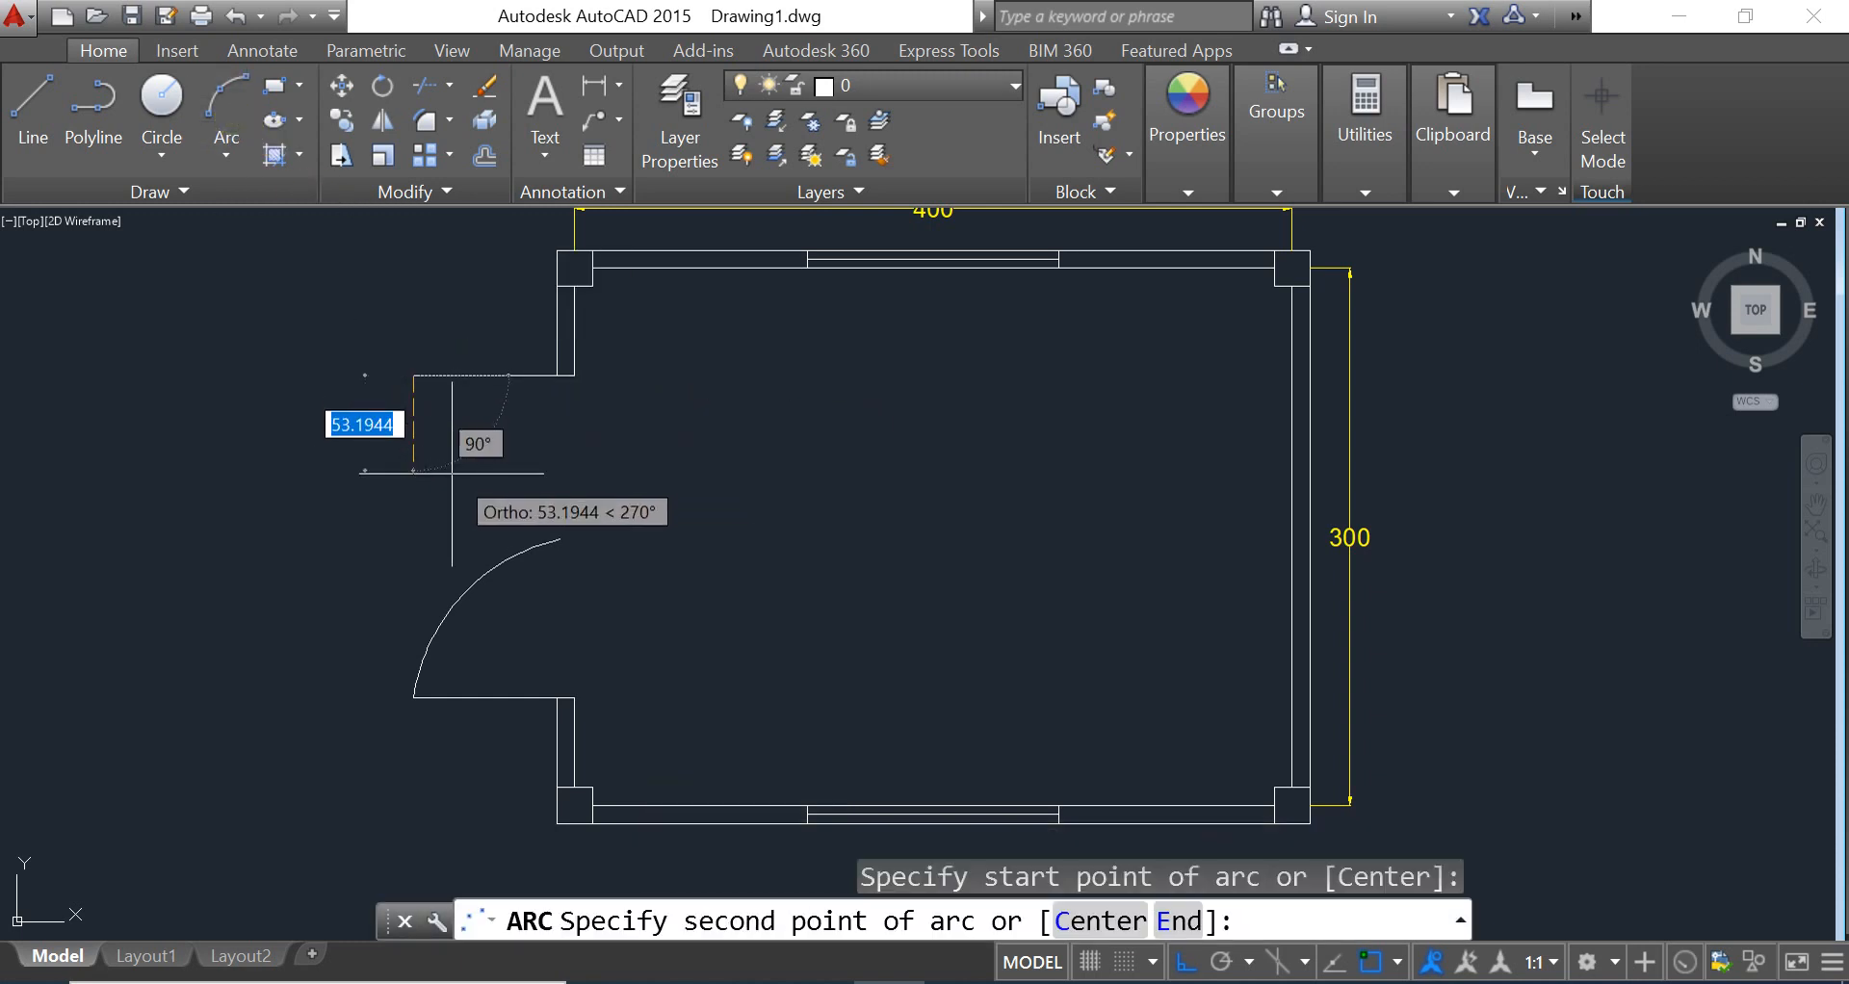
click(459, 472)
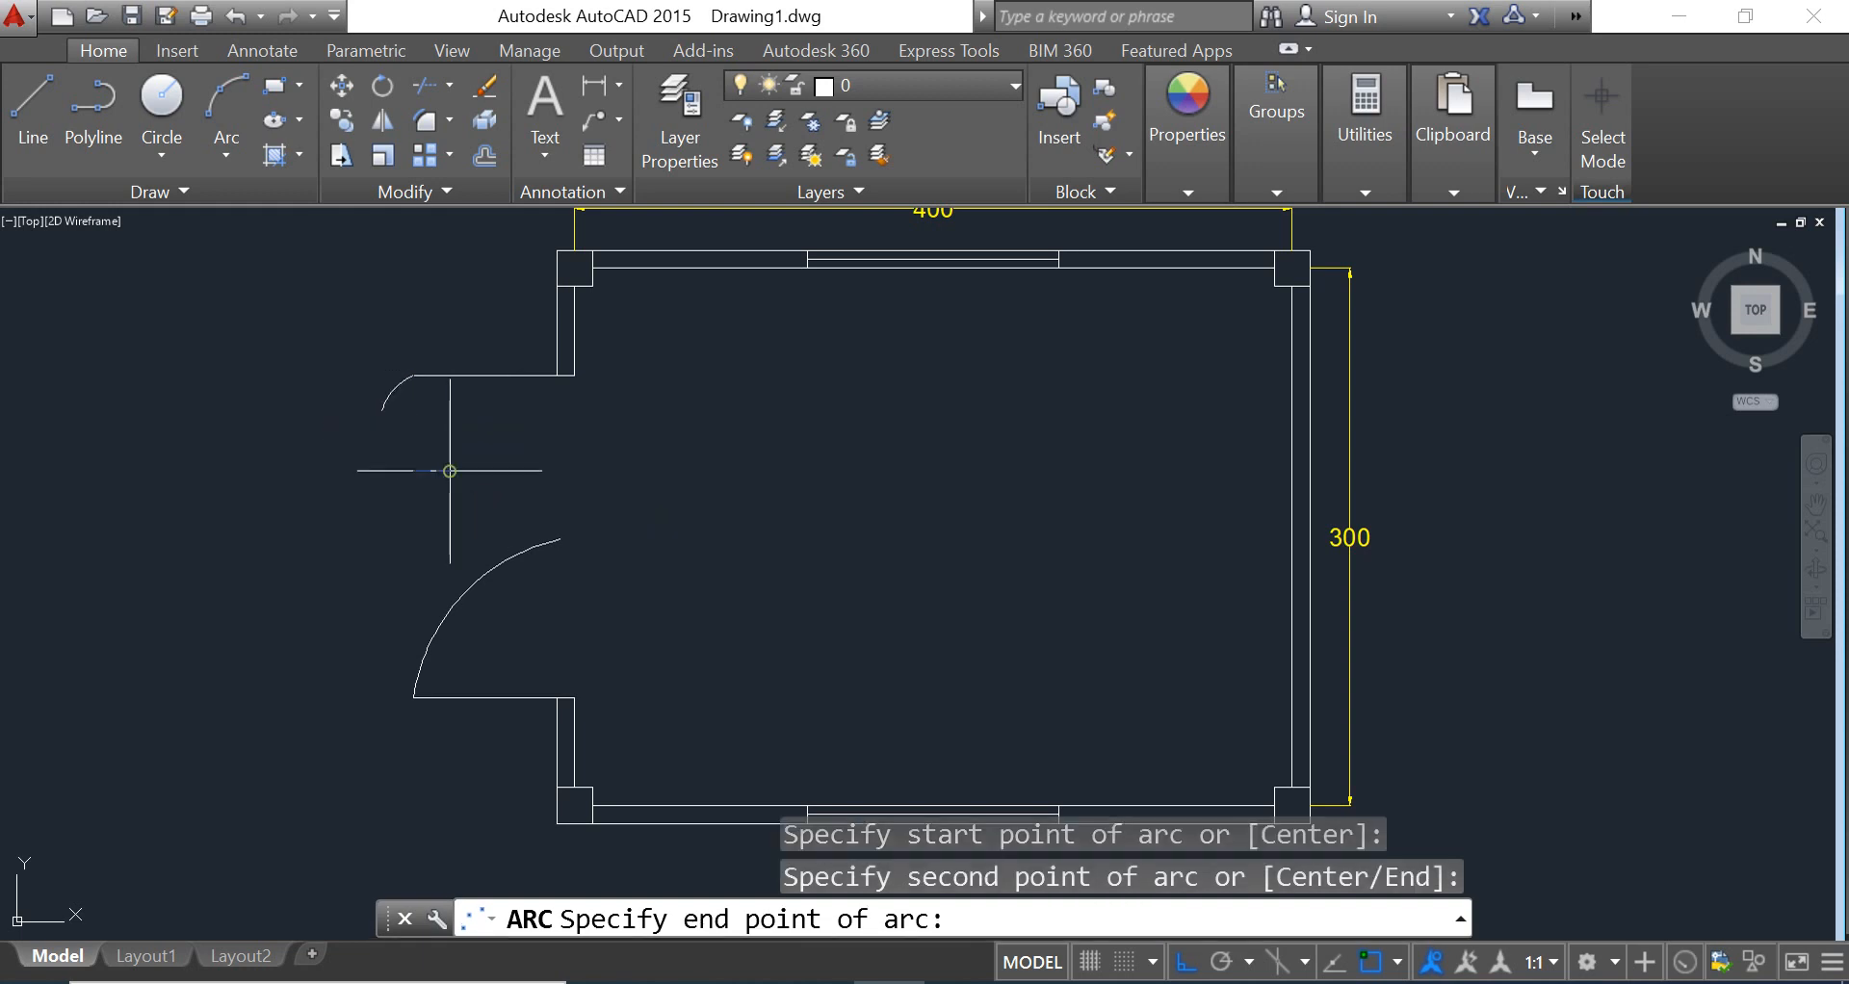
click(560, 540)
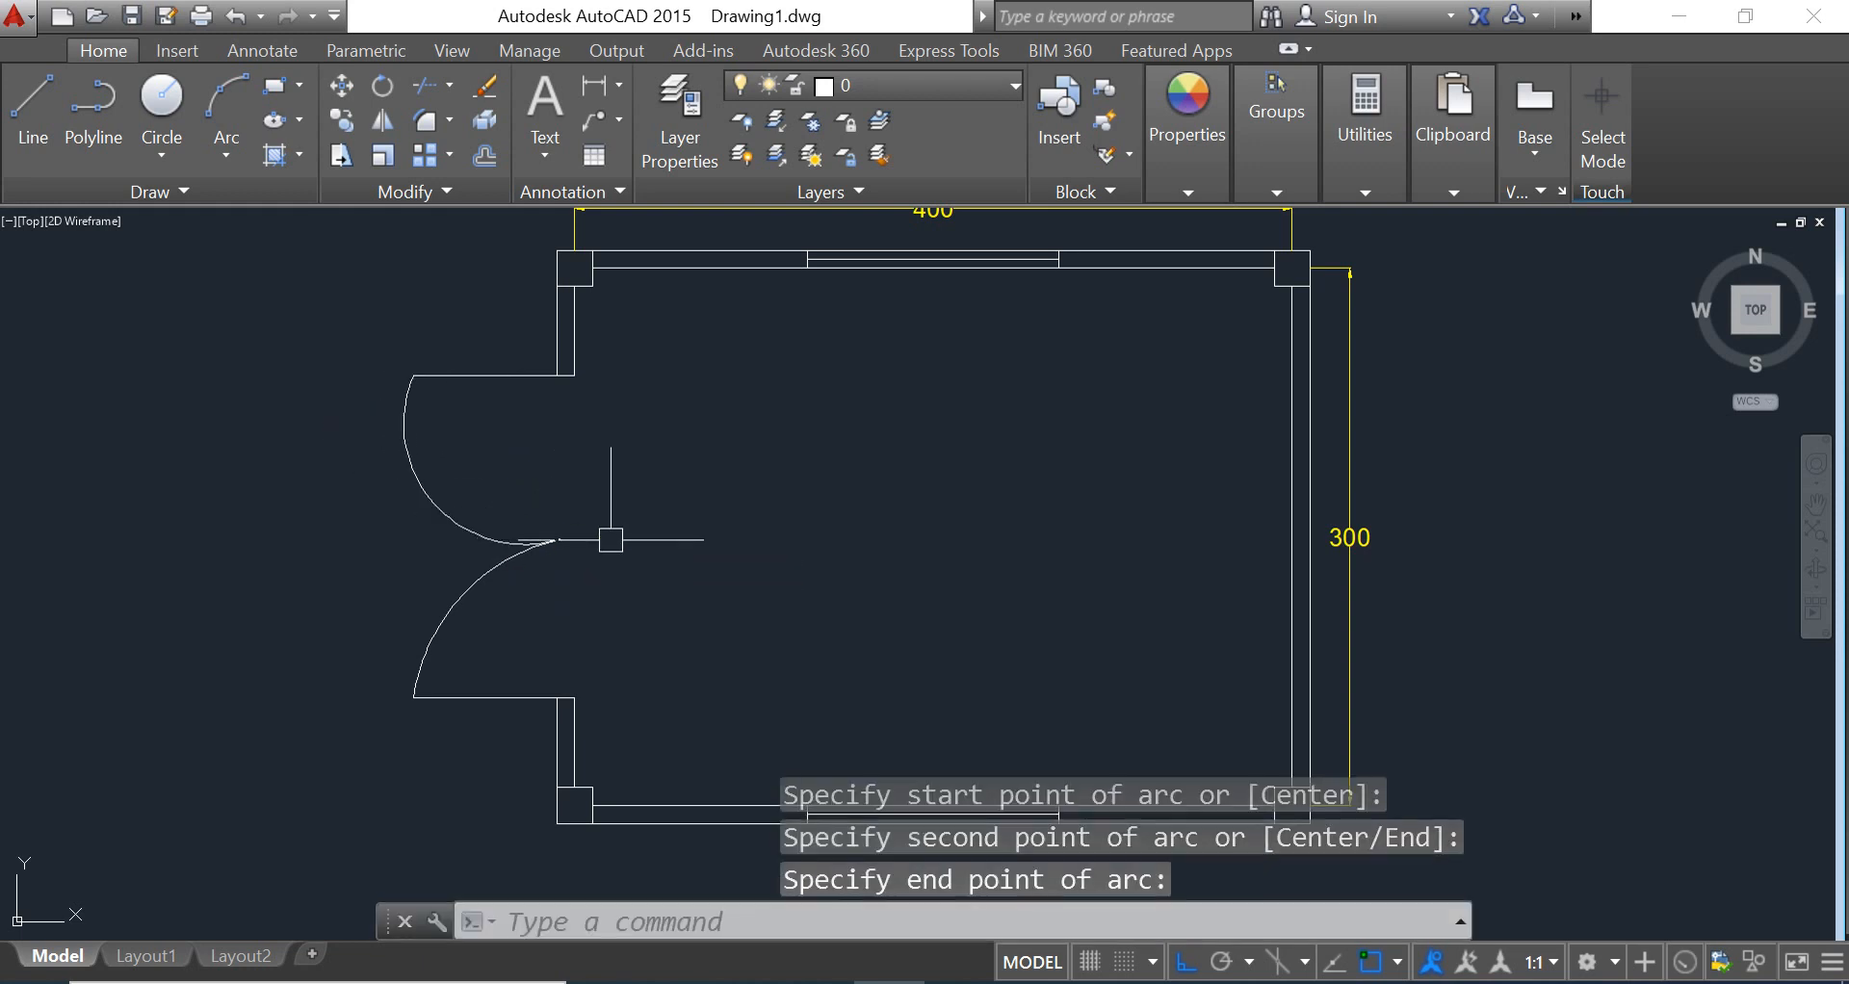
Stretch the upper arc's midpoint inward so its curve mirrors the lower door swing
click(435, 495)
scroll(433, 495, up, 5)
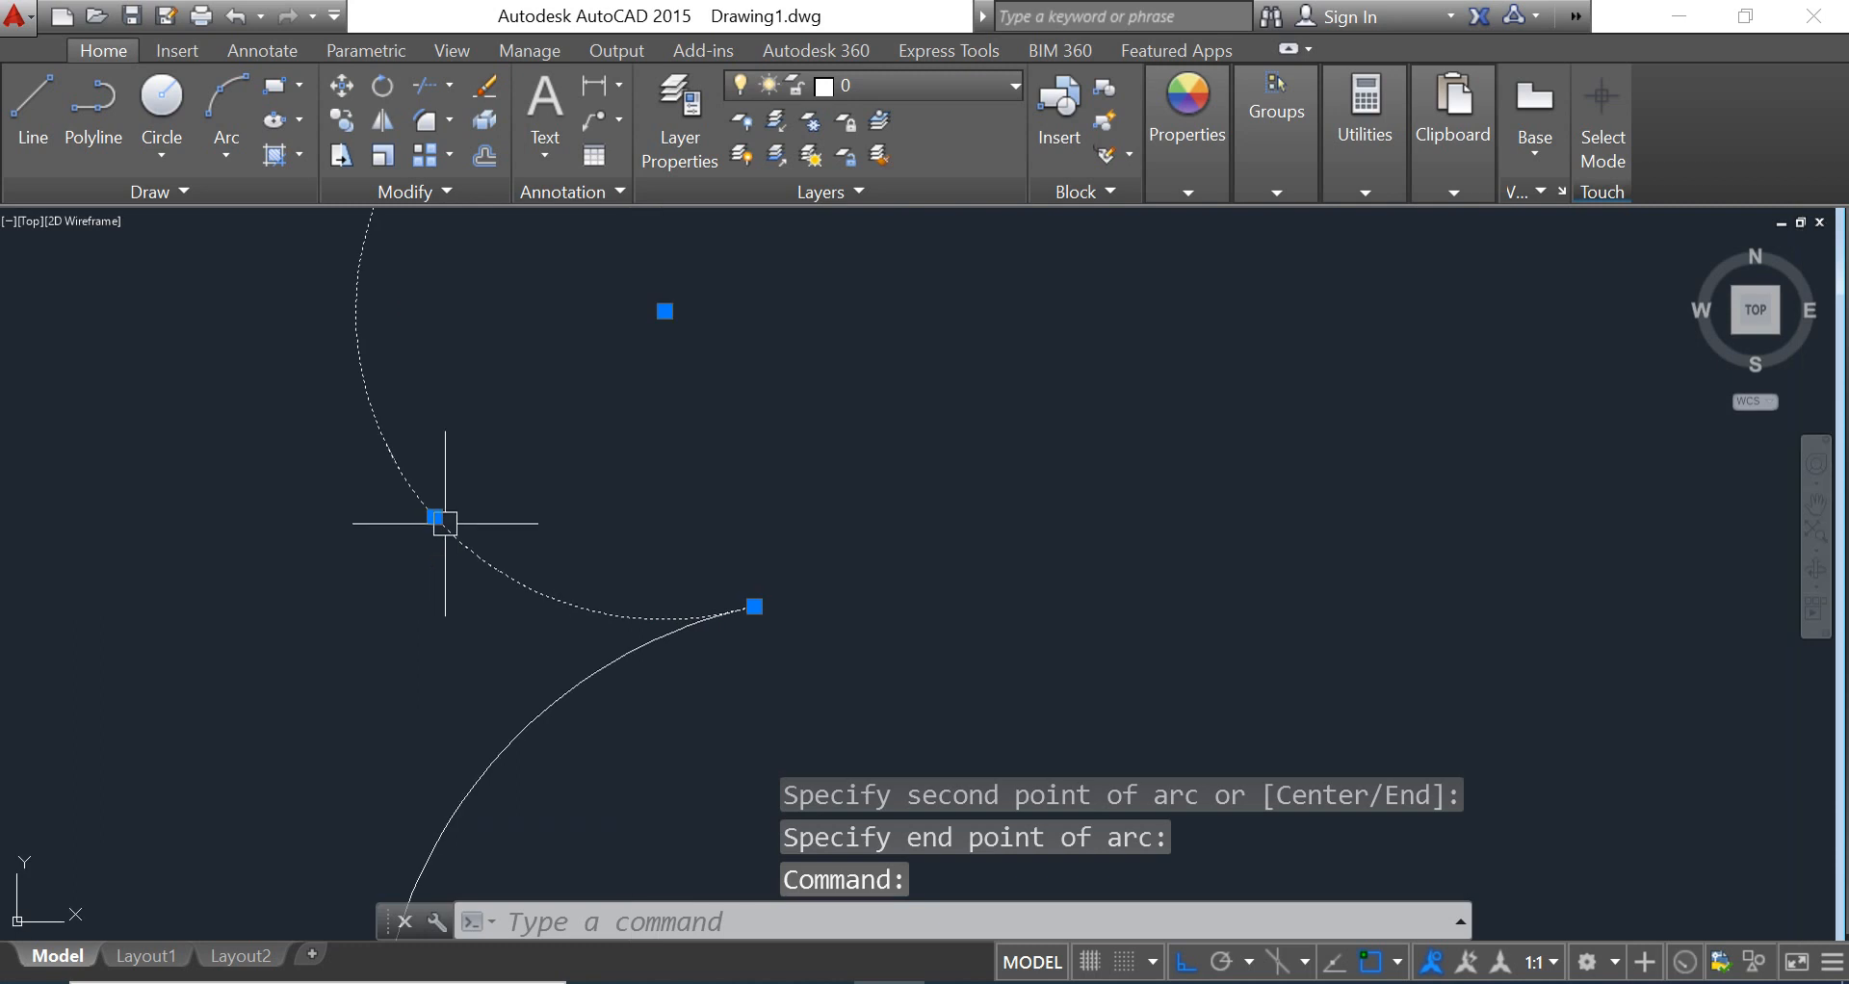
click(434, 516)
scroll(463, 470, down, 5)
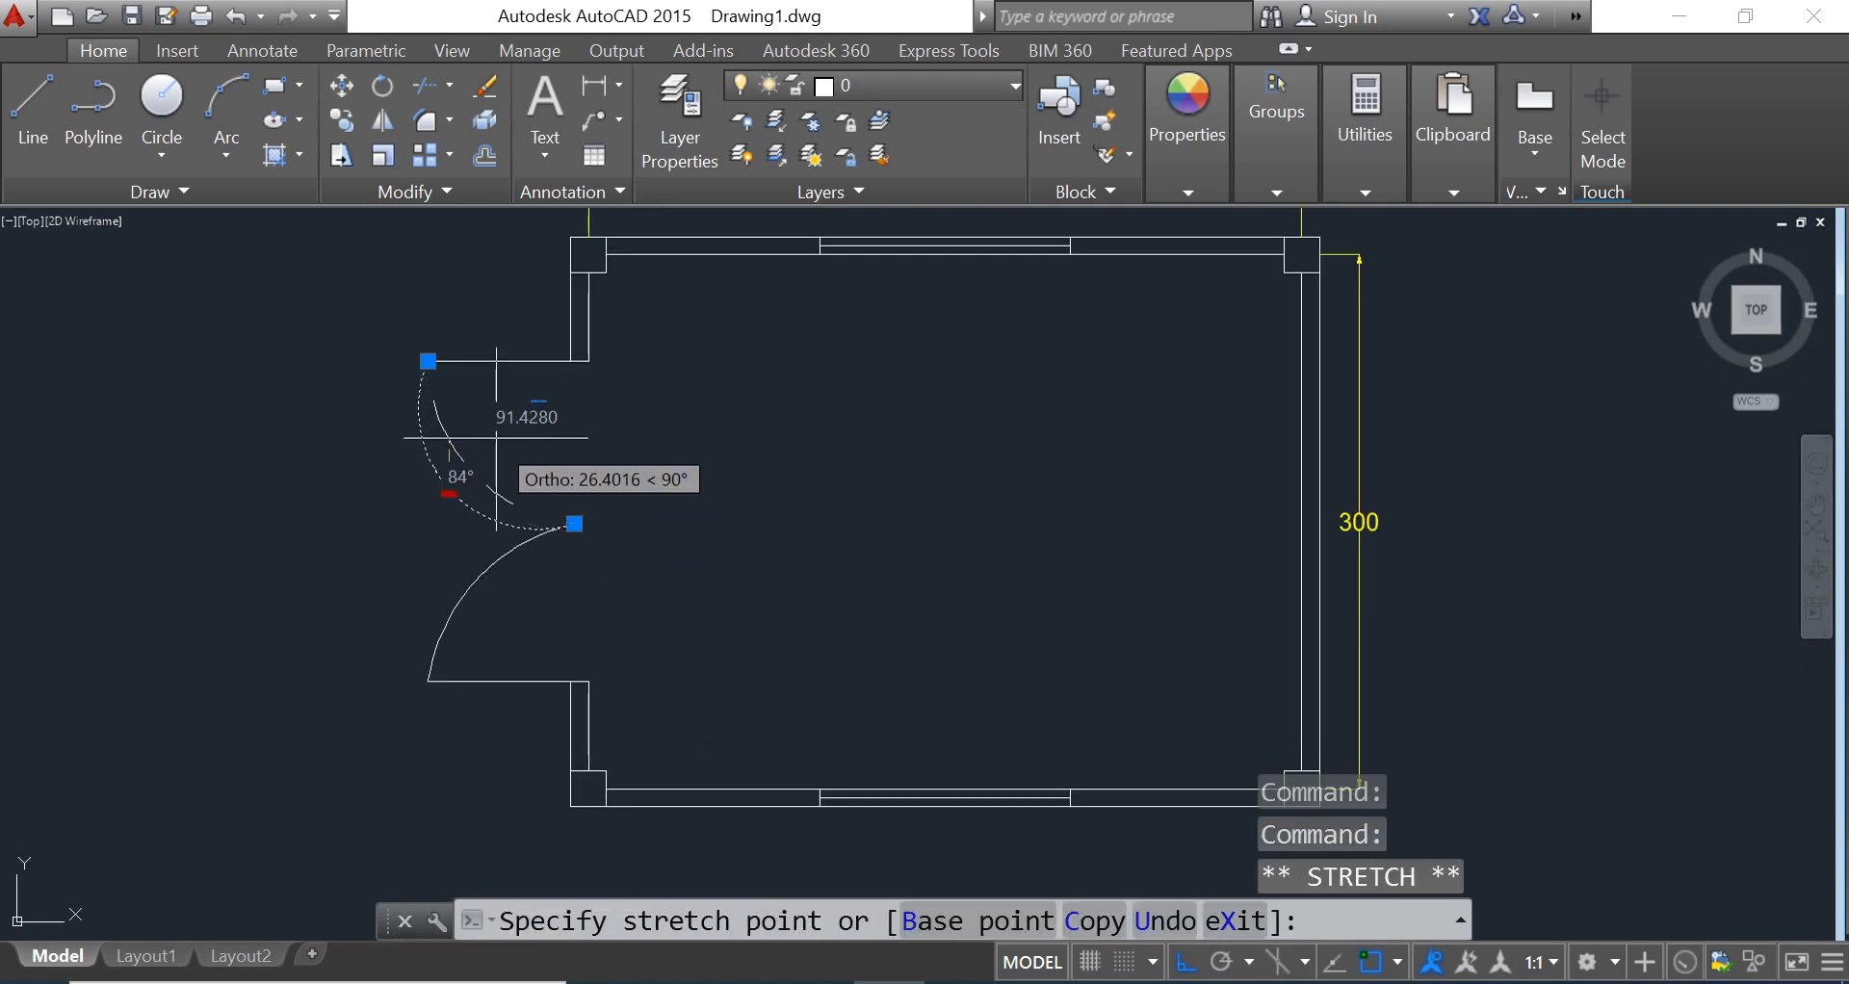
click(471, 469)
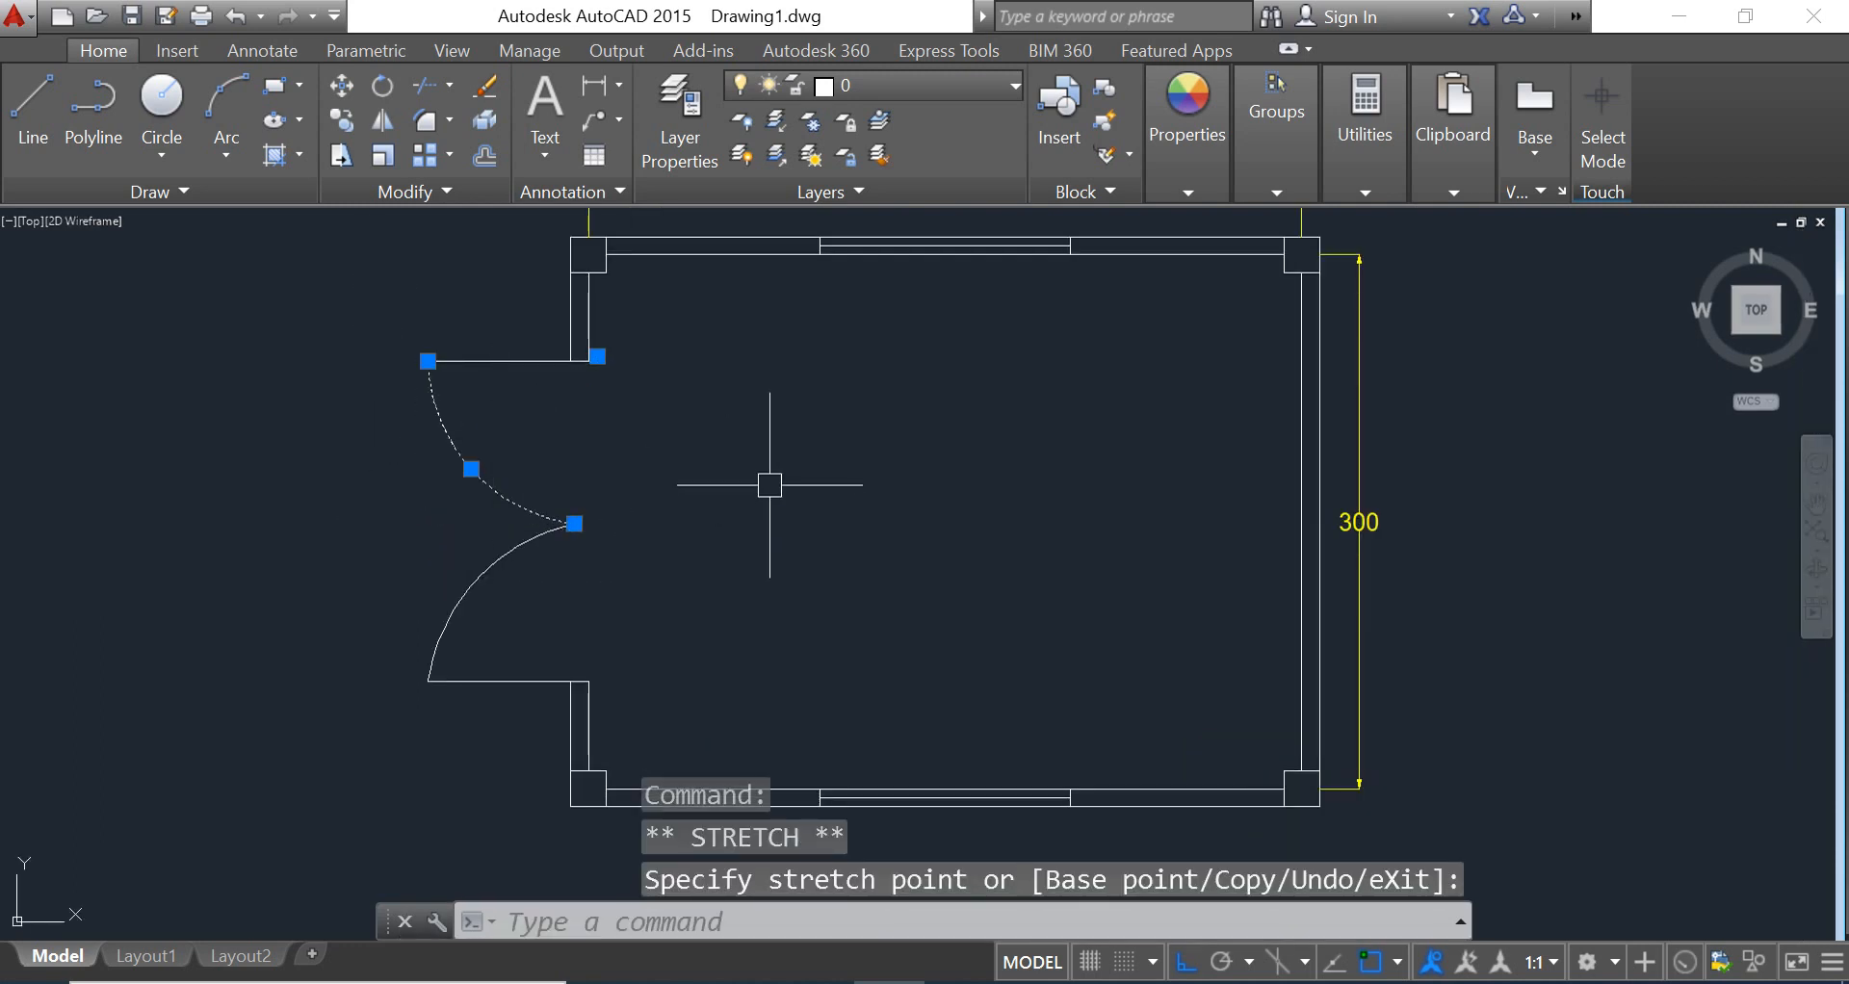
key(Escape)
scroll(782, 348, down, 2)
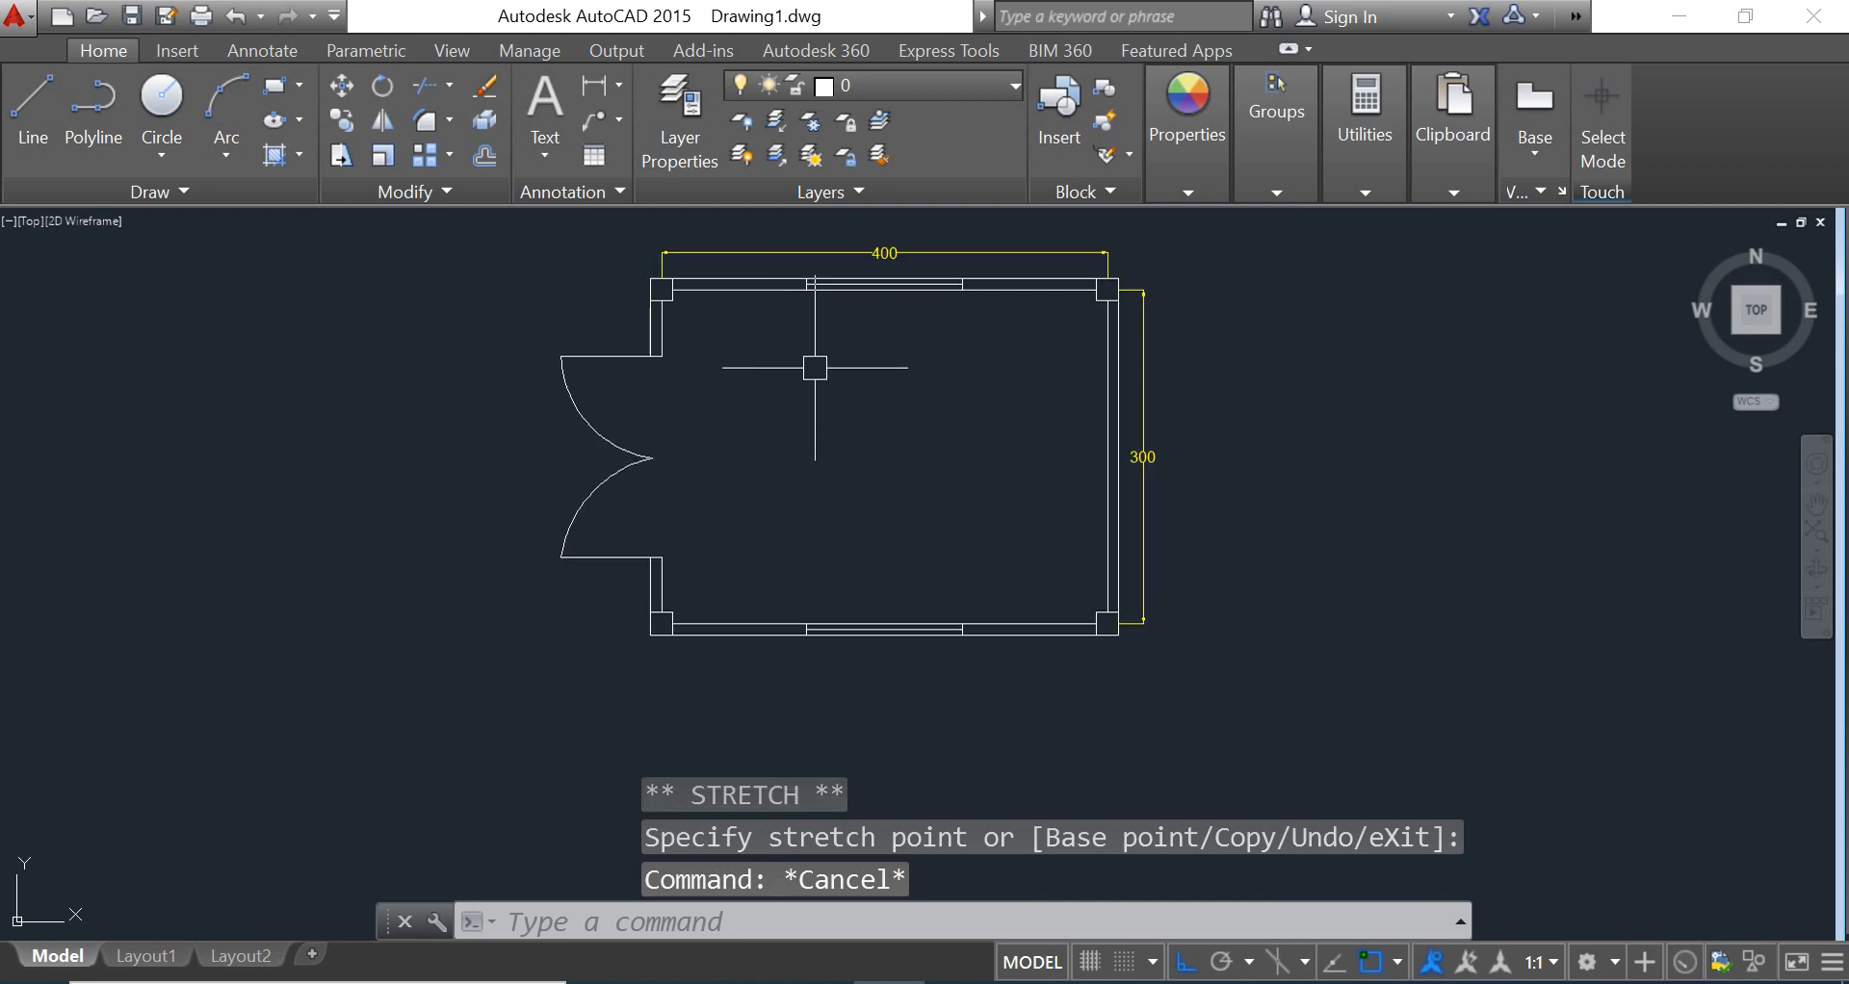
middle_drag(960, 547, 905, 564)
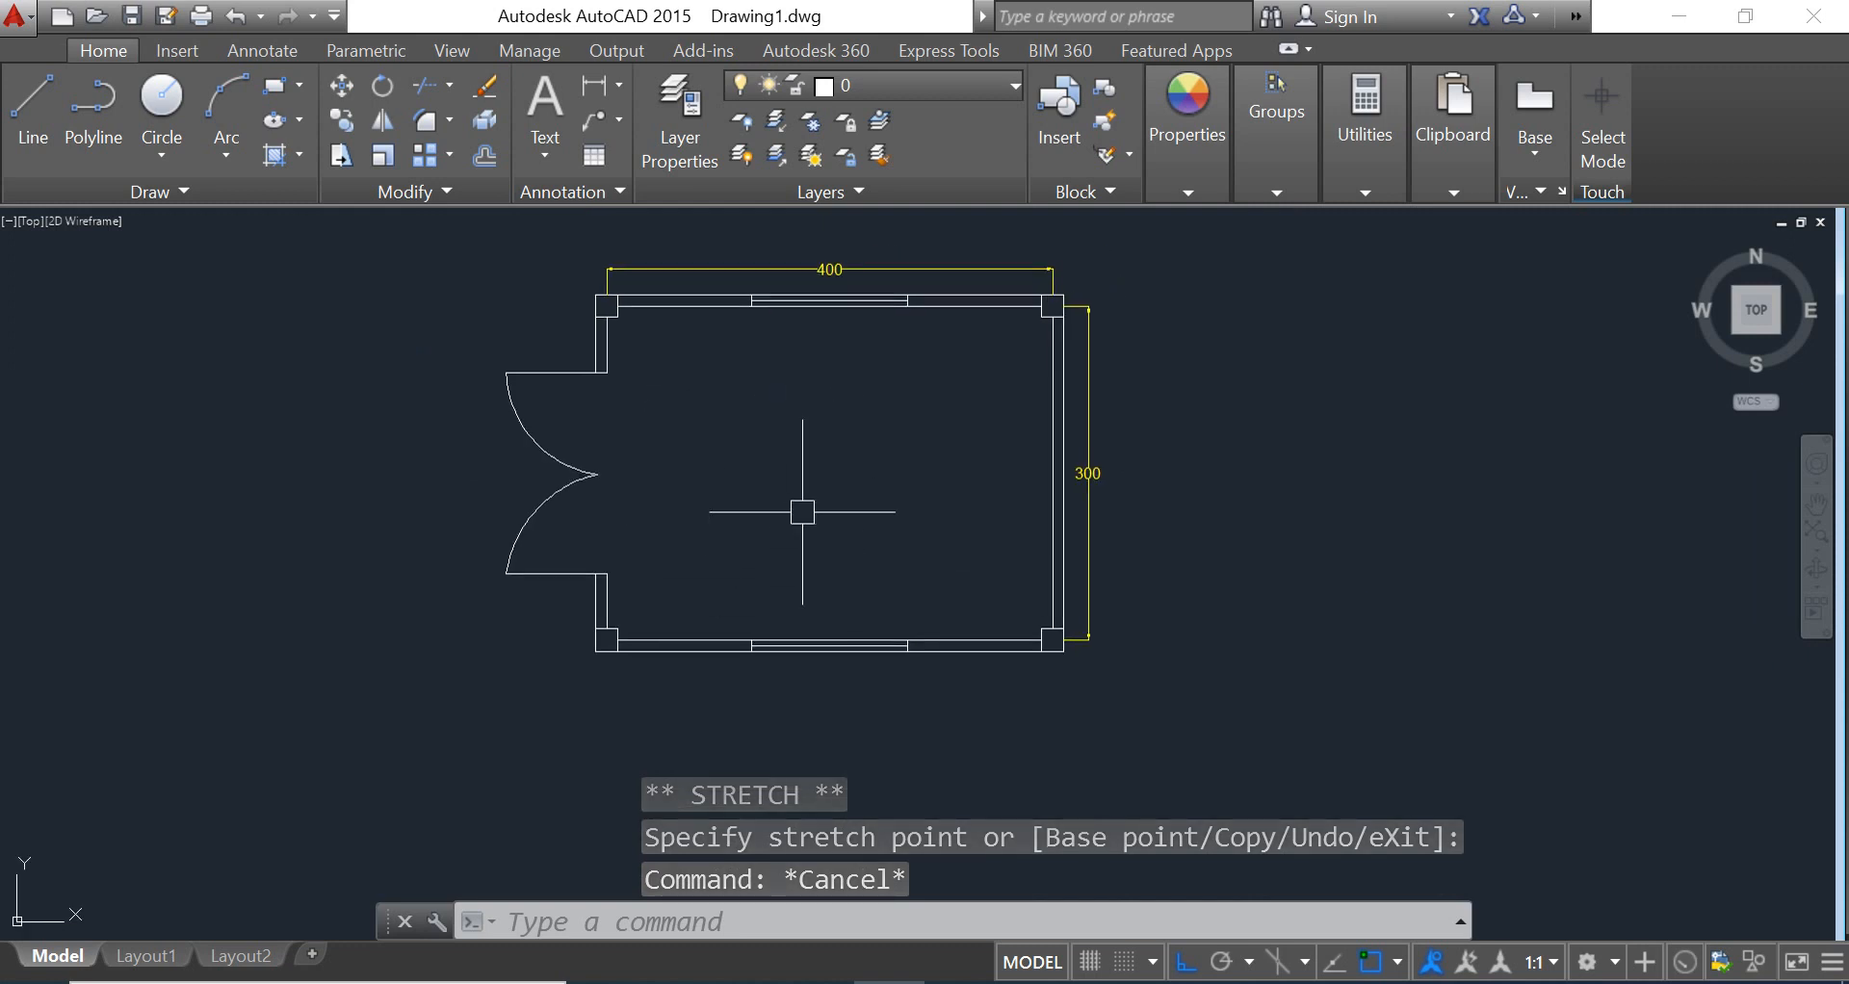
Delete both curved door swing arcs, keeping the two straight door lines at the left wall opening
scroll(655, 568, up, 2)
middle_drag(726, 442, 665, 548)
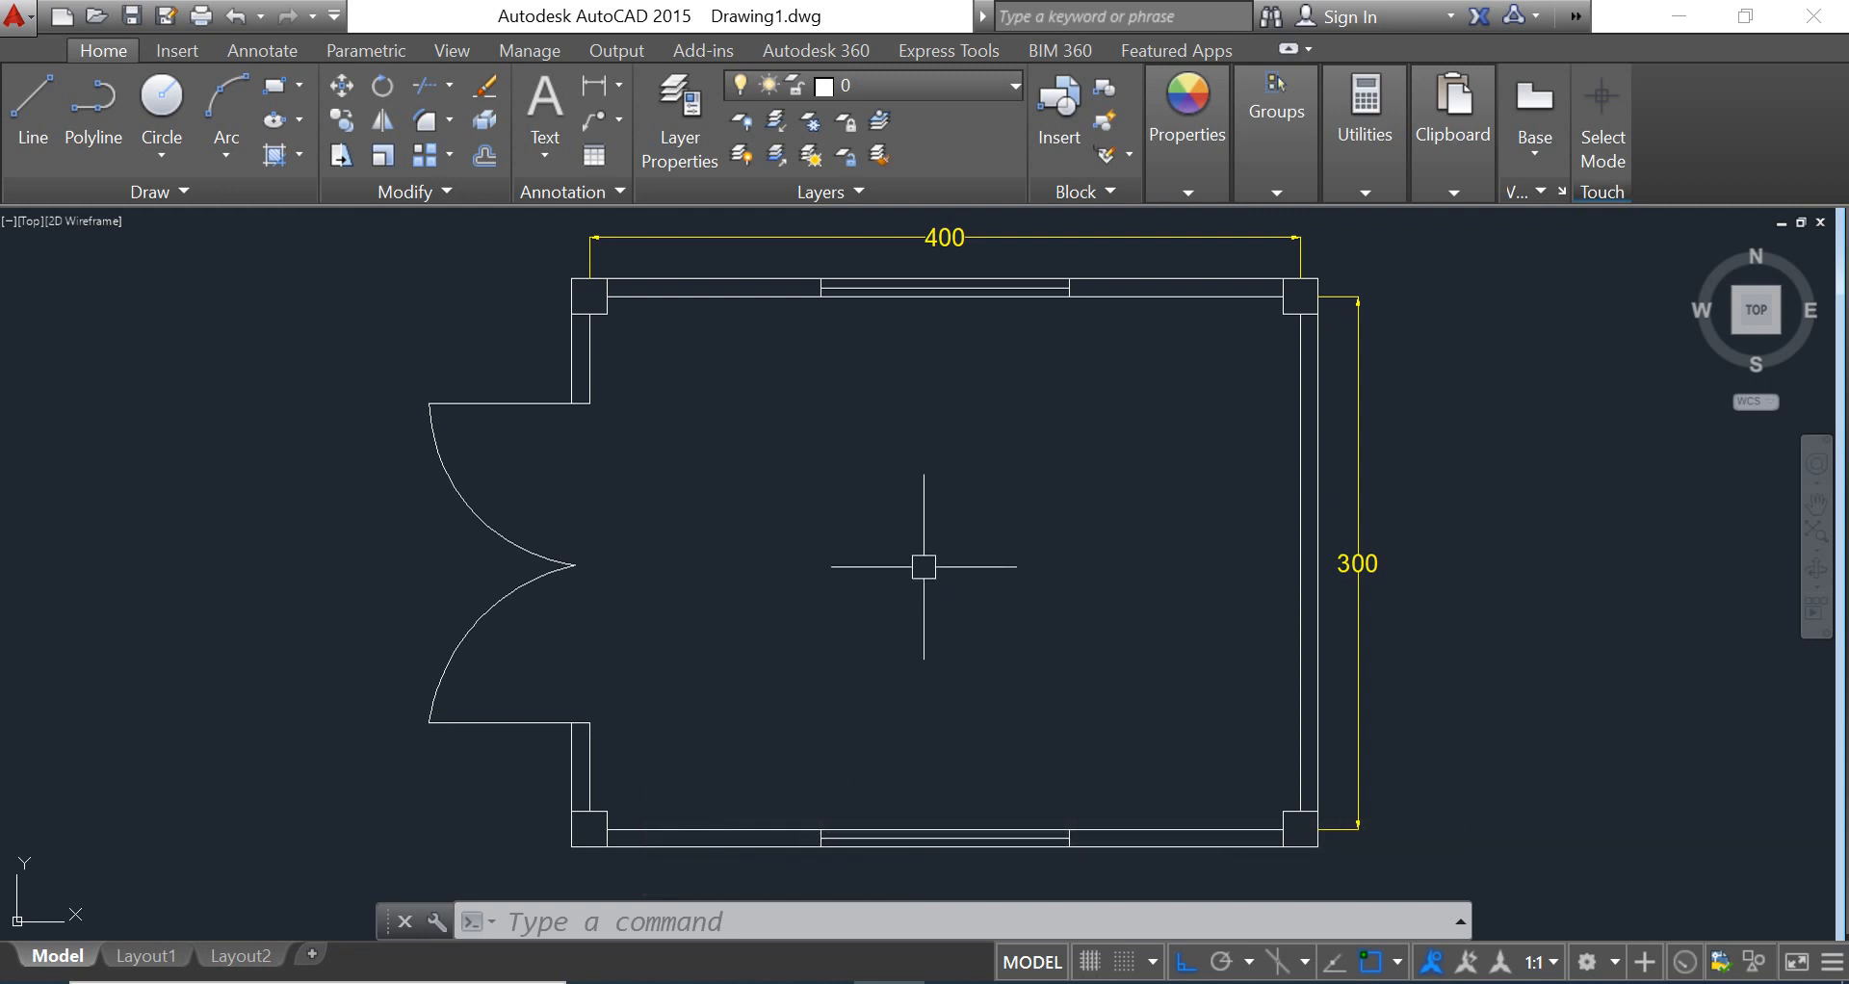
mouse_move(680, 507)
middle_down()
mouse_move(735, 537)
mouse_move(643, 546)
middle_up()
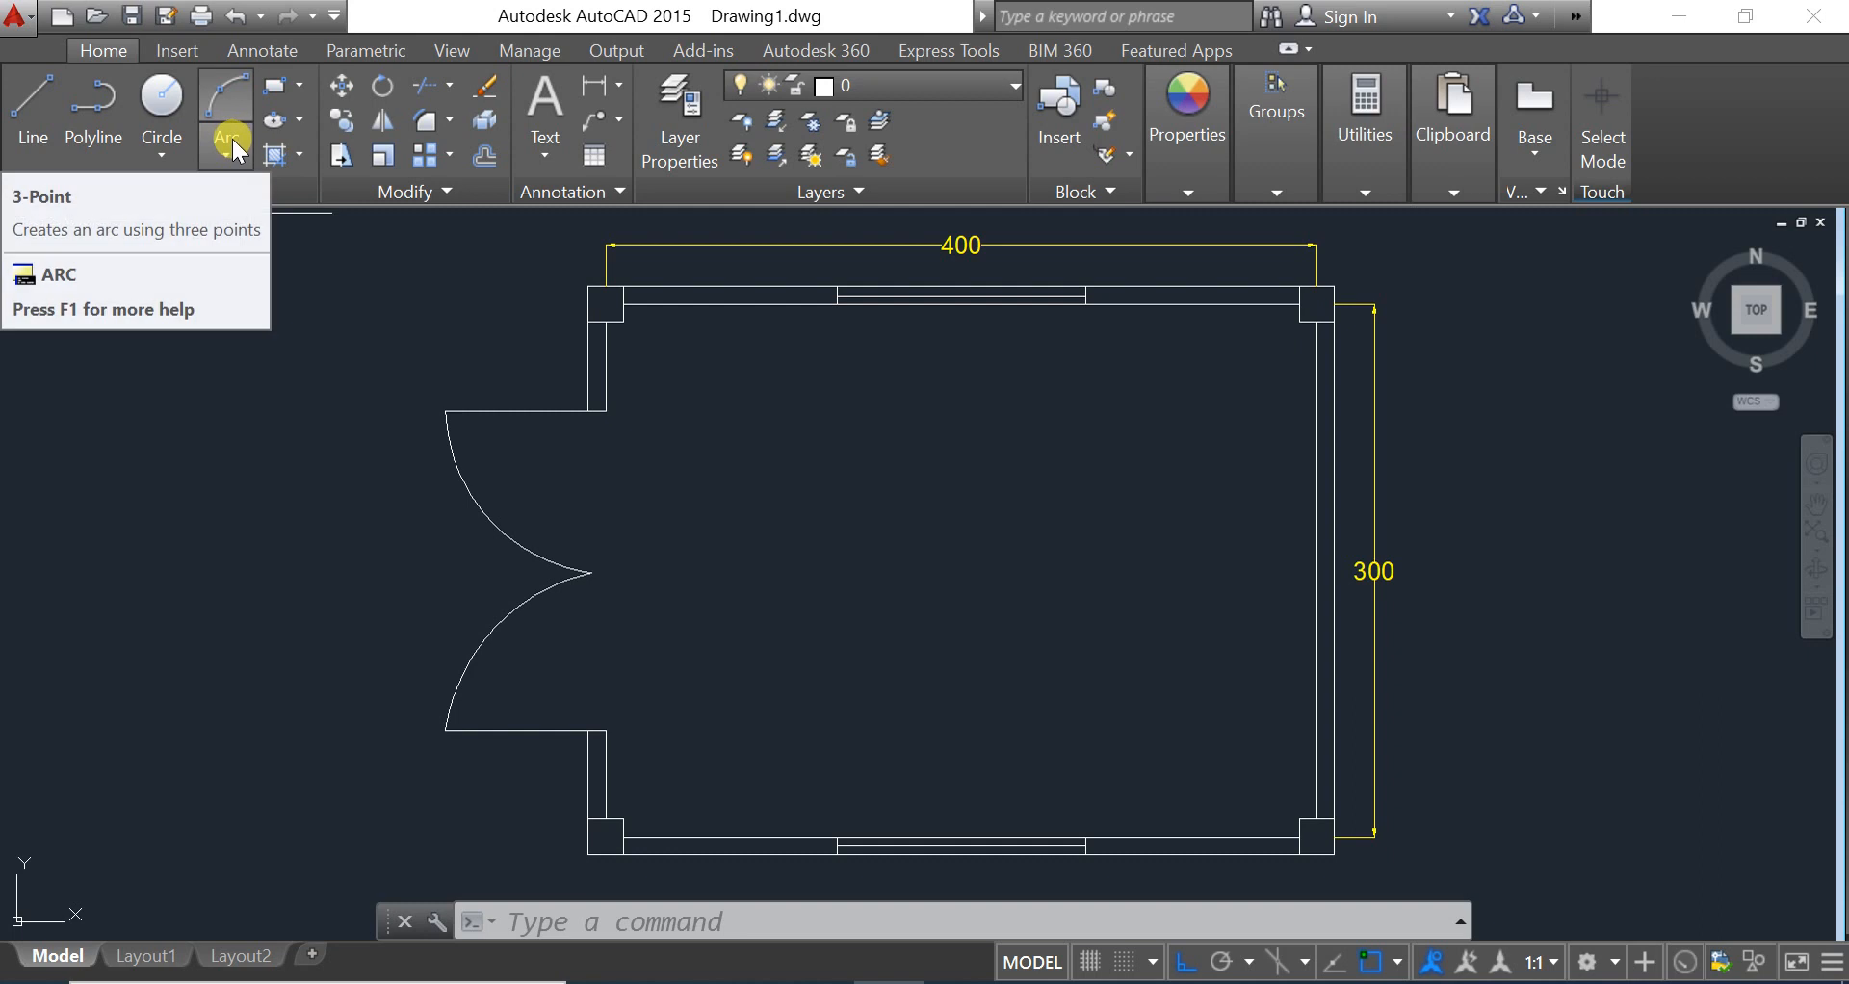
click(715, 615)
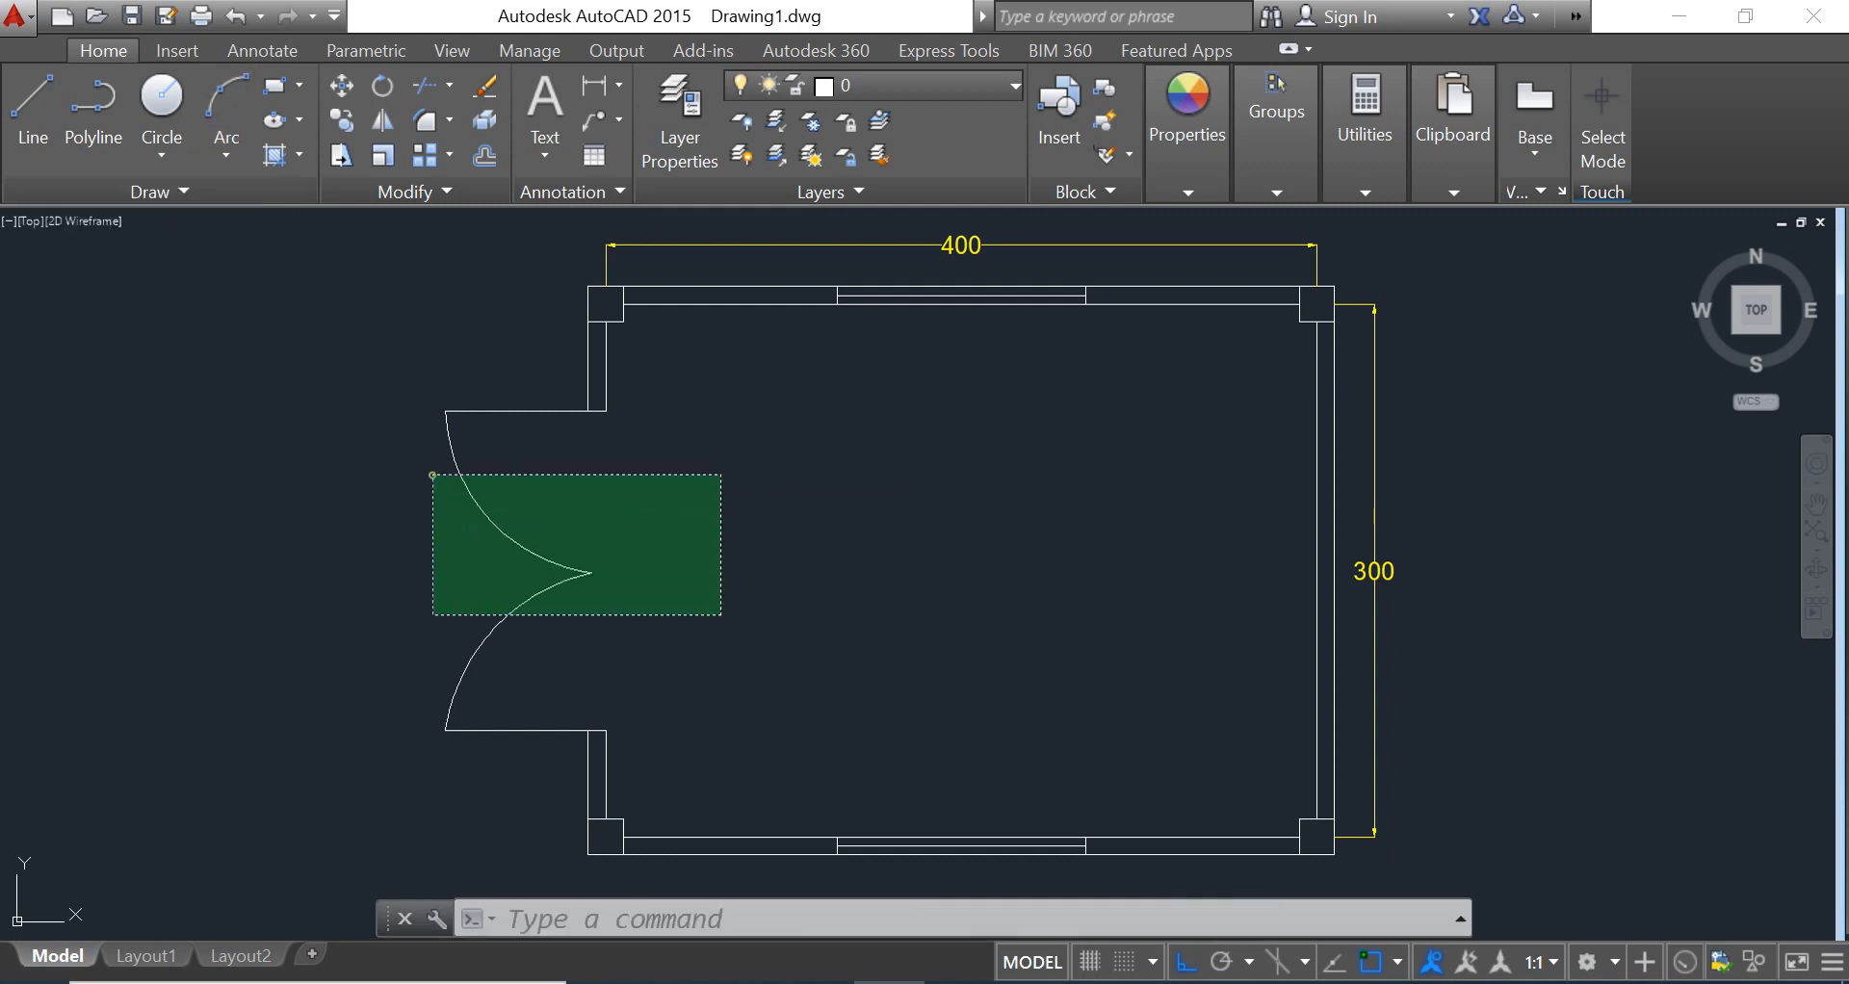
click(429, 463)
key(Delete)
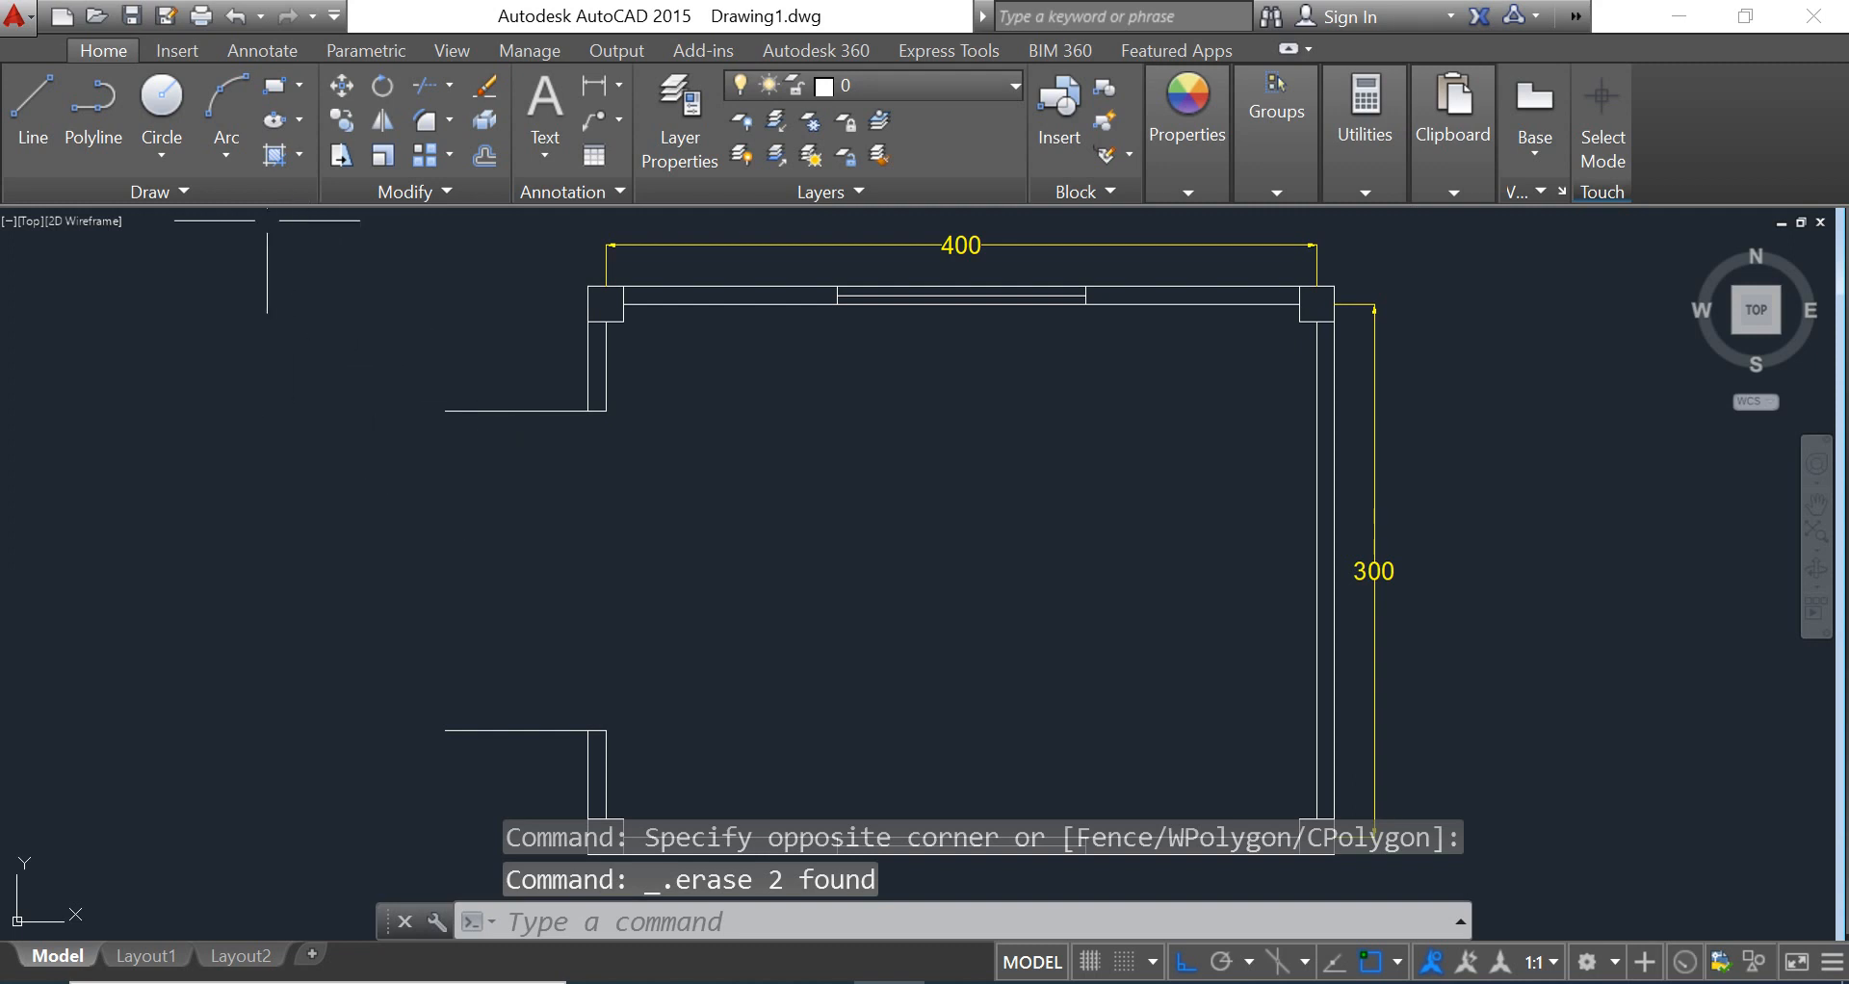
Draw a Start, Center, End arc from the upper door line's outer end, centred on its wall end and ending straight below that centre
click(231, 155)
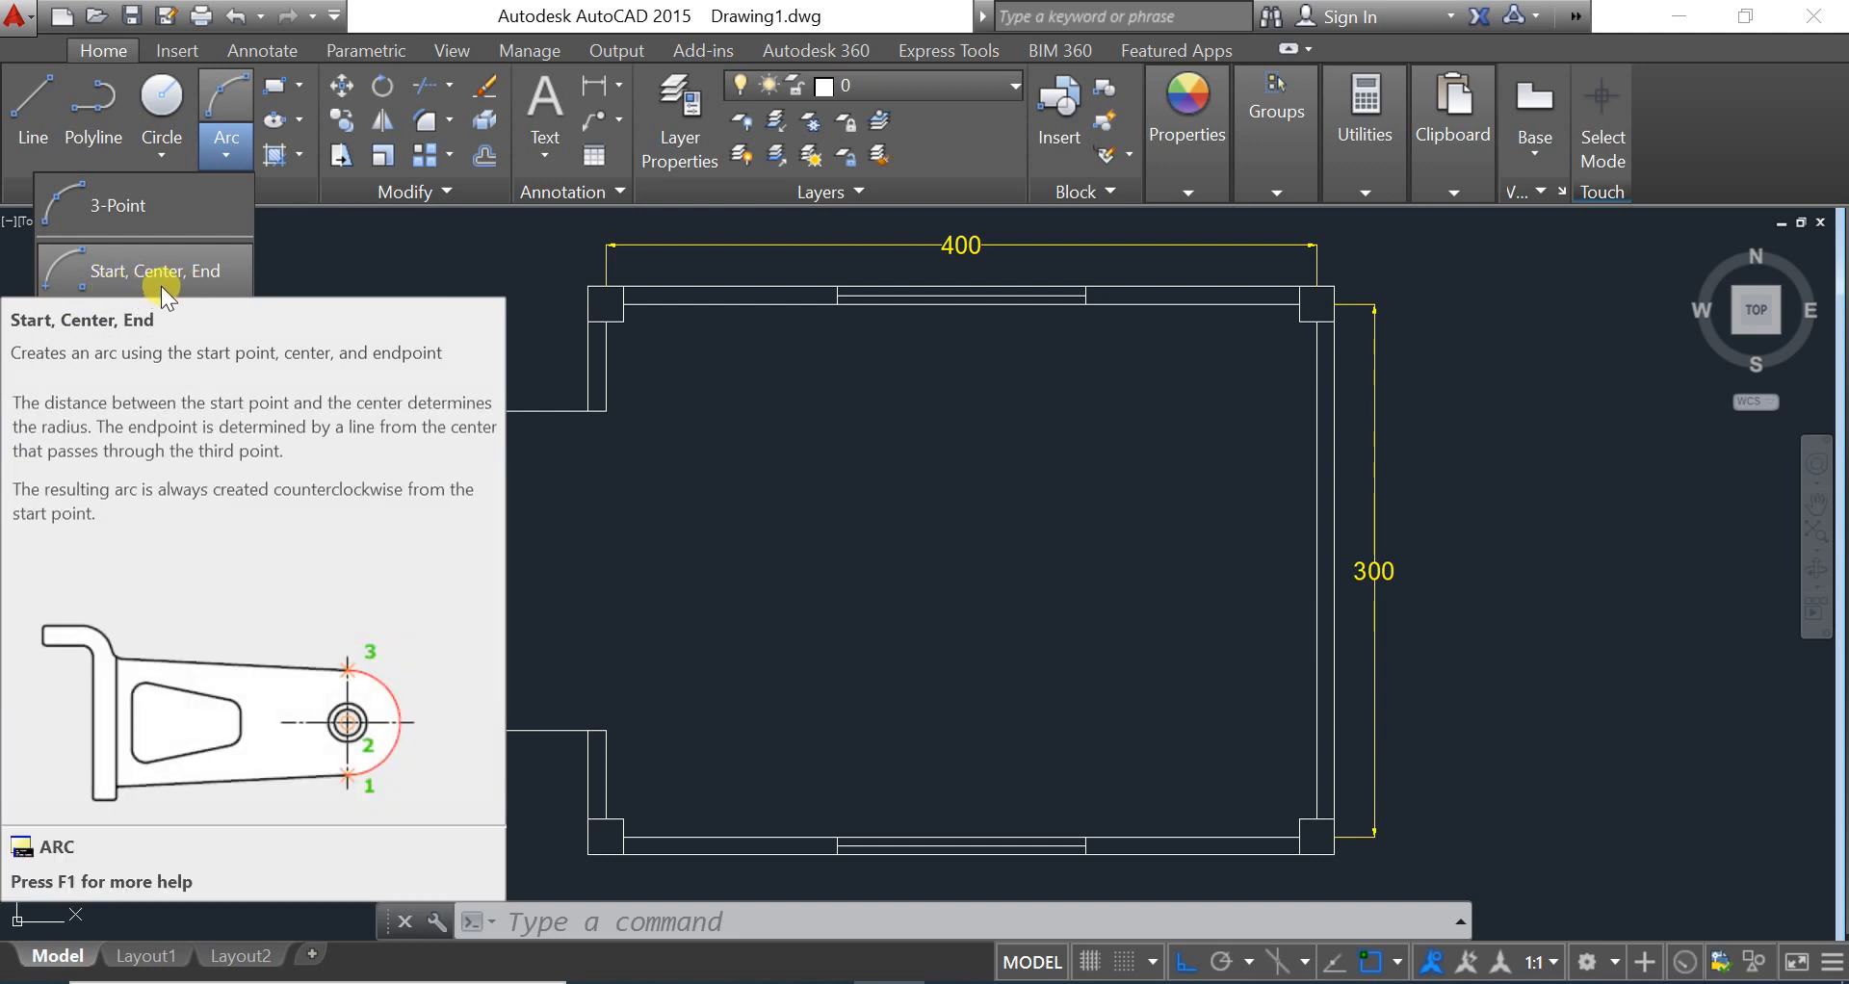
click(108, 273)
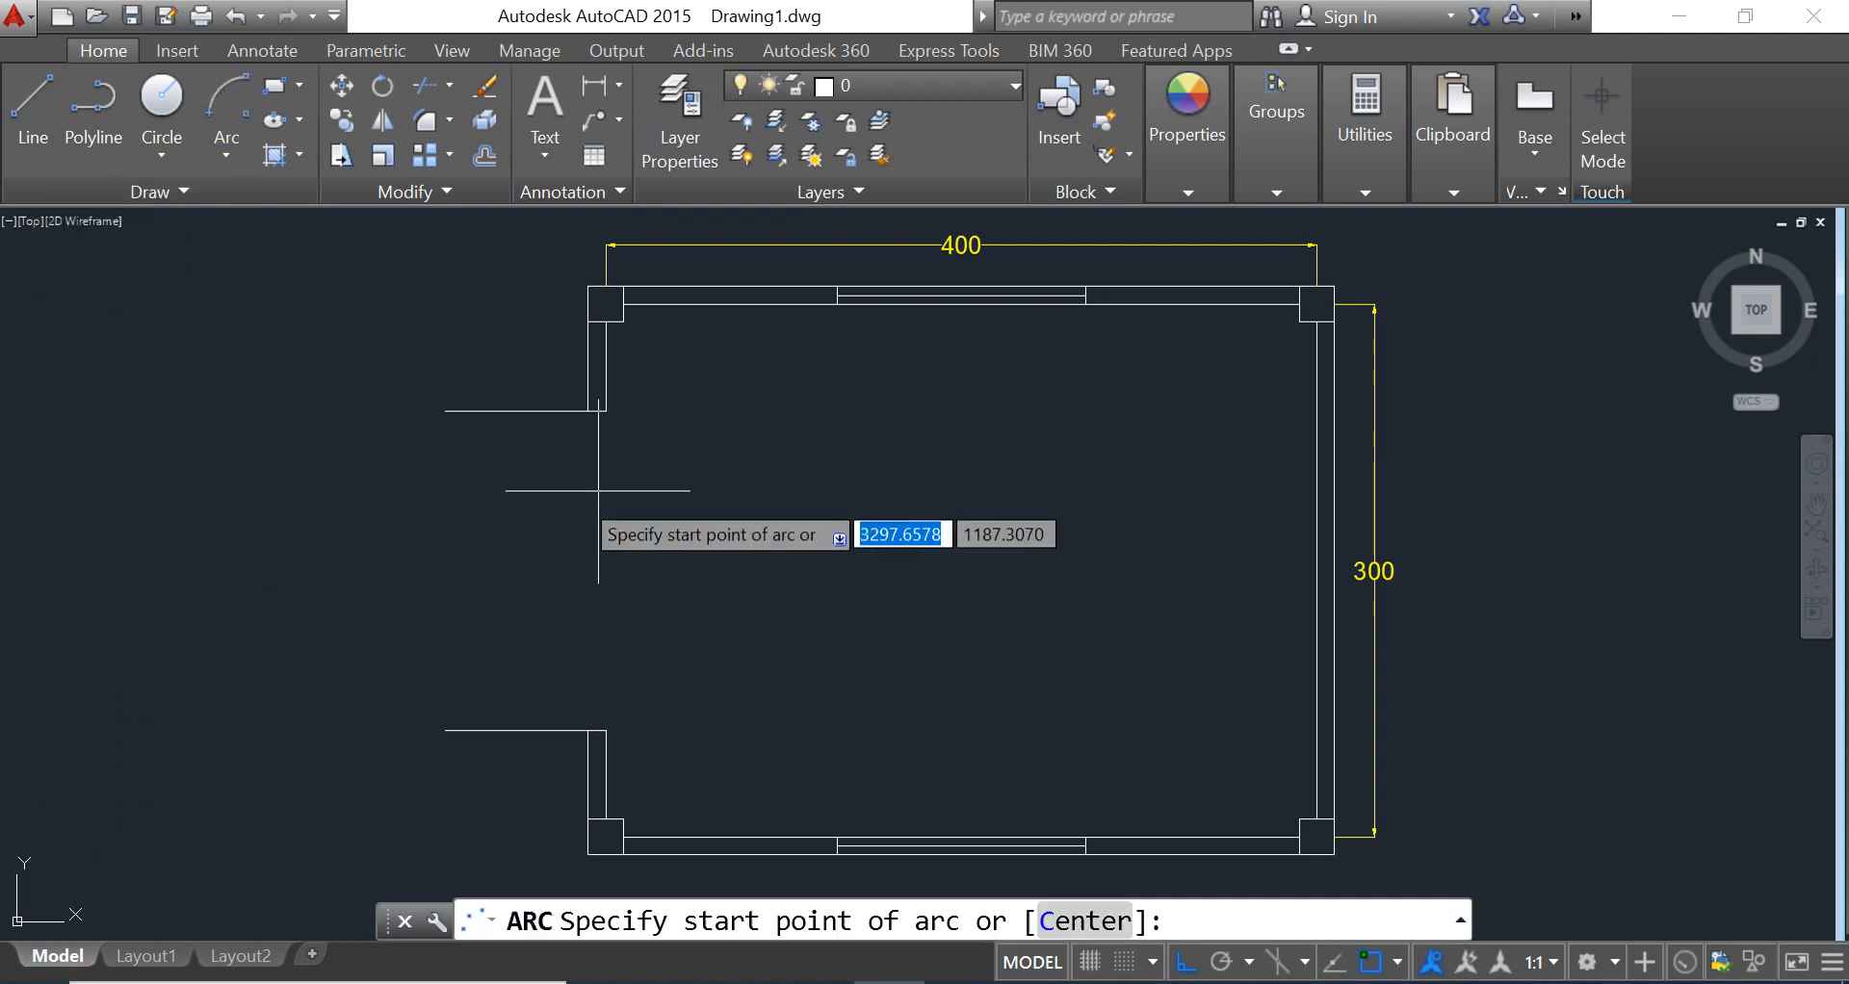
click(445, 409)
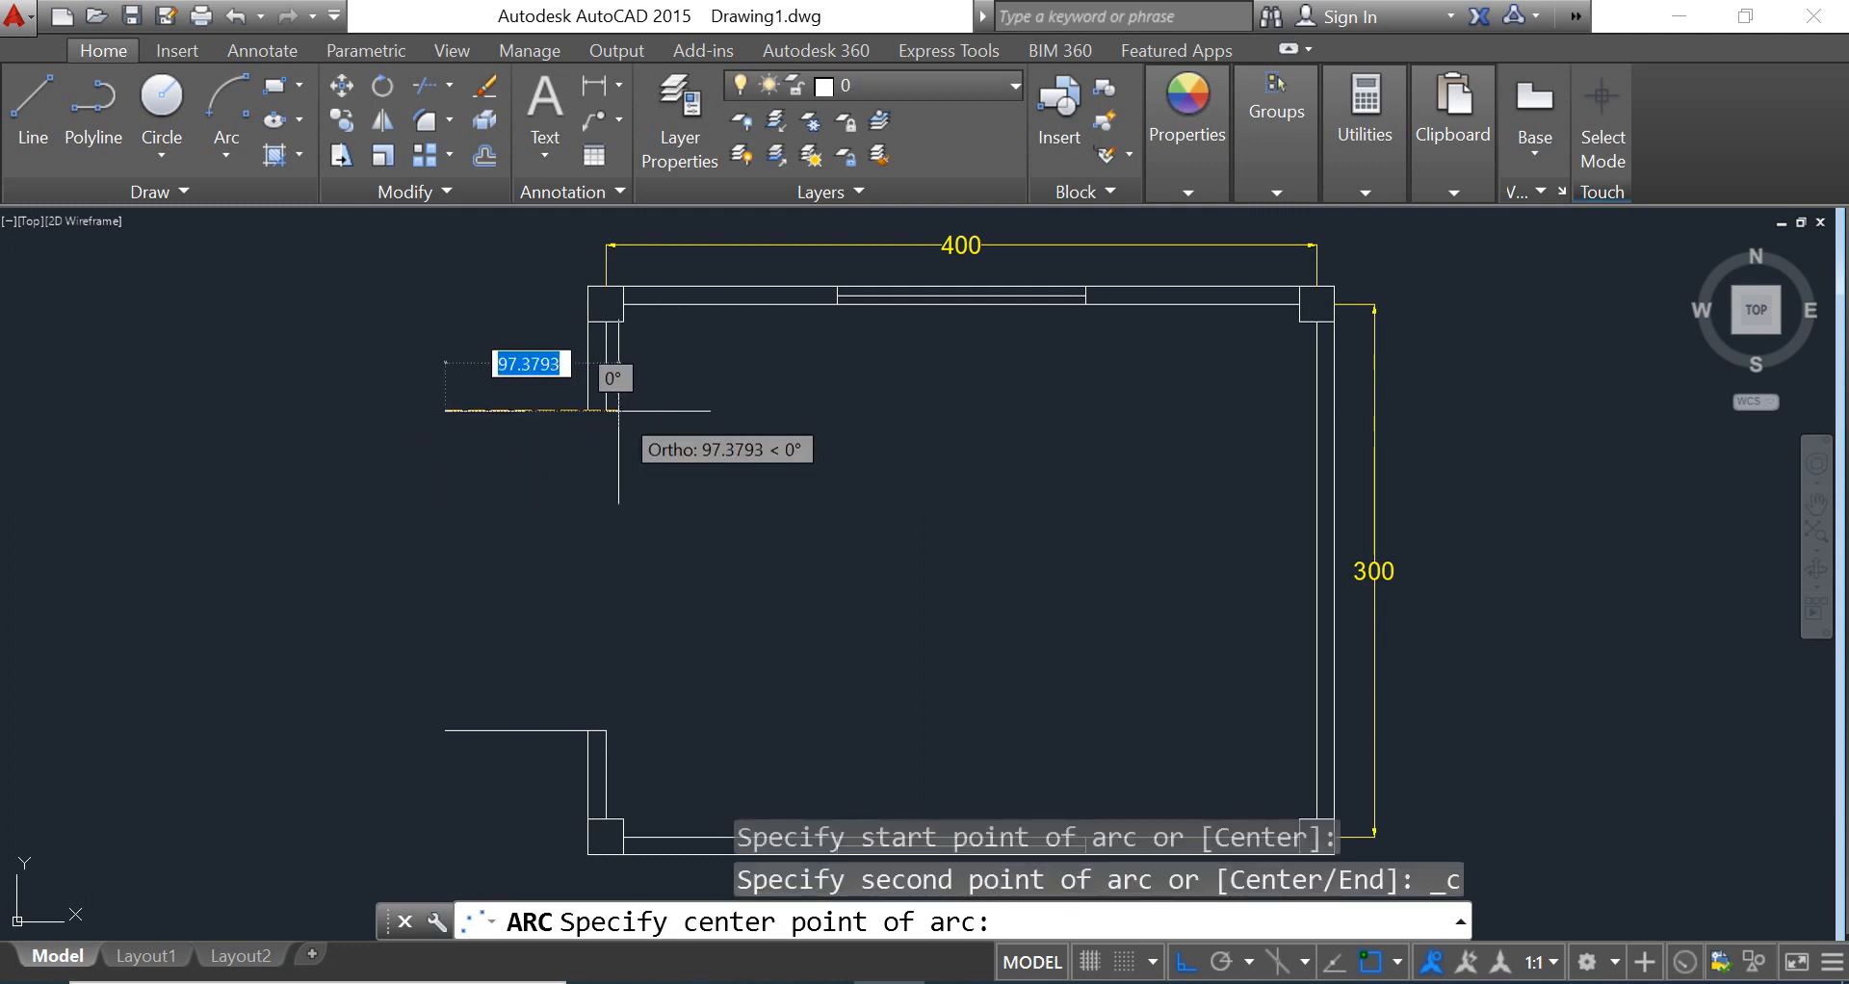
click(605, 410)
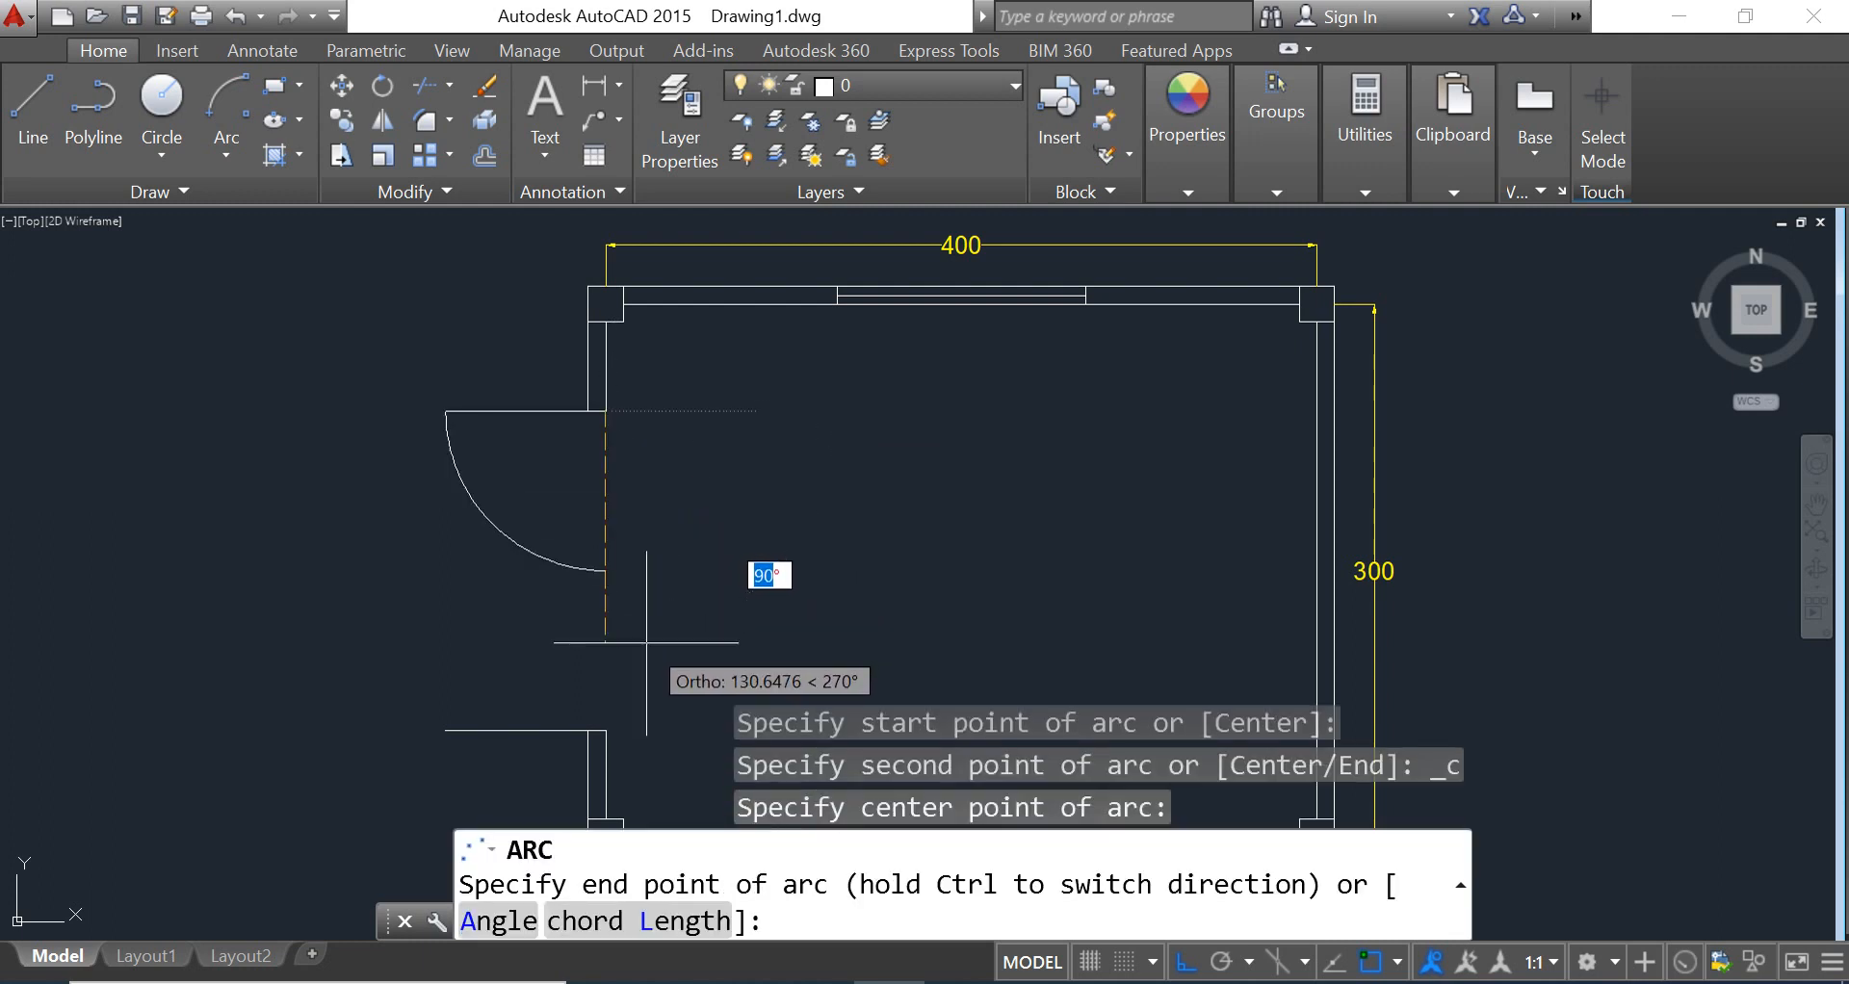
click(646, 642)
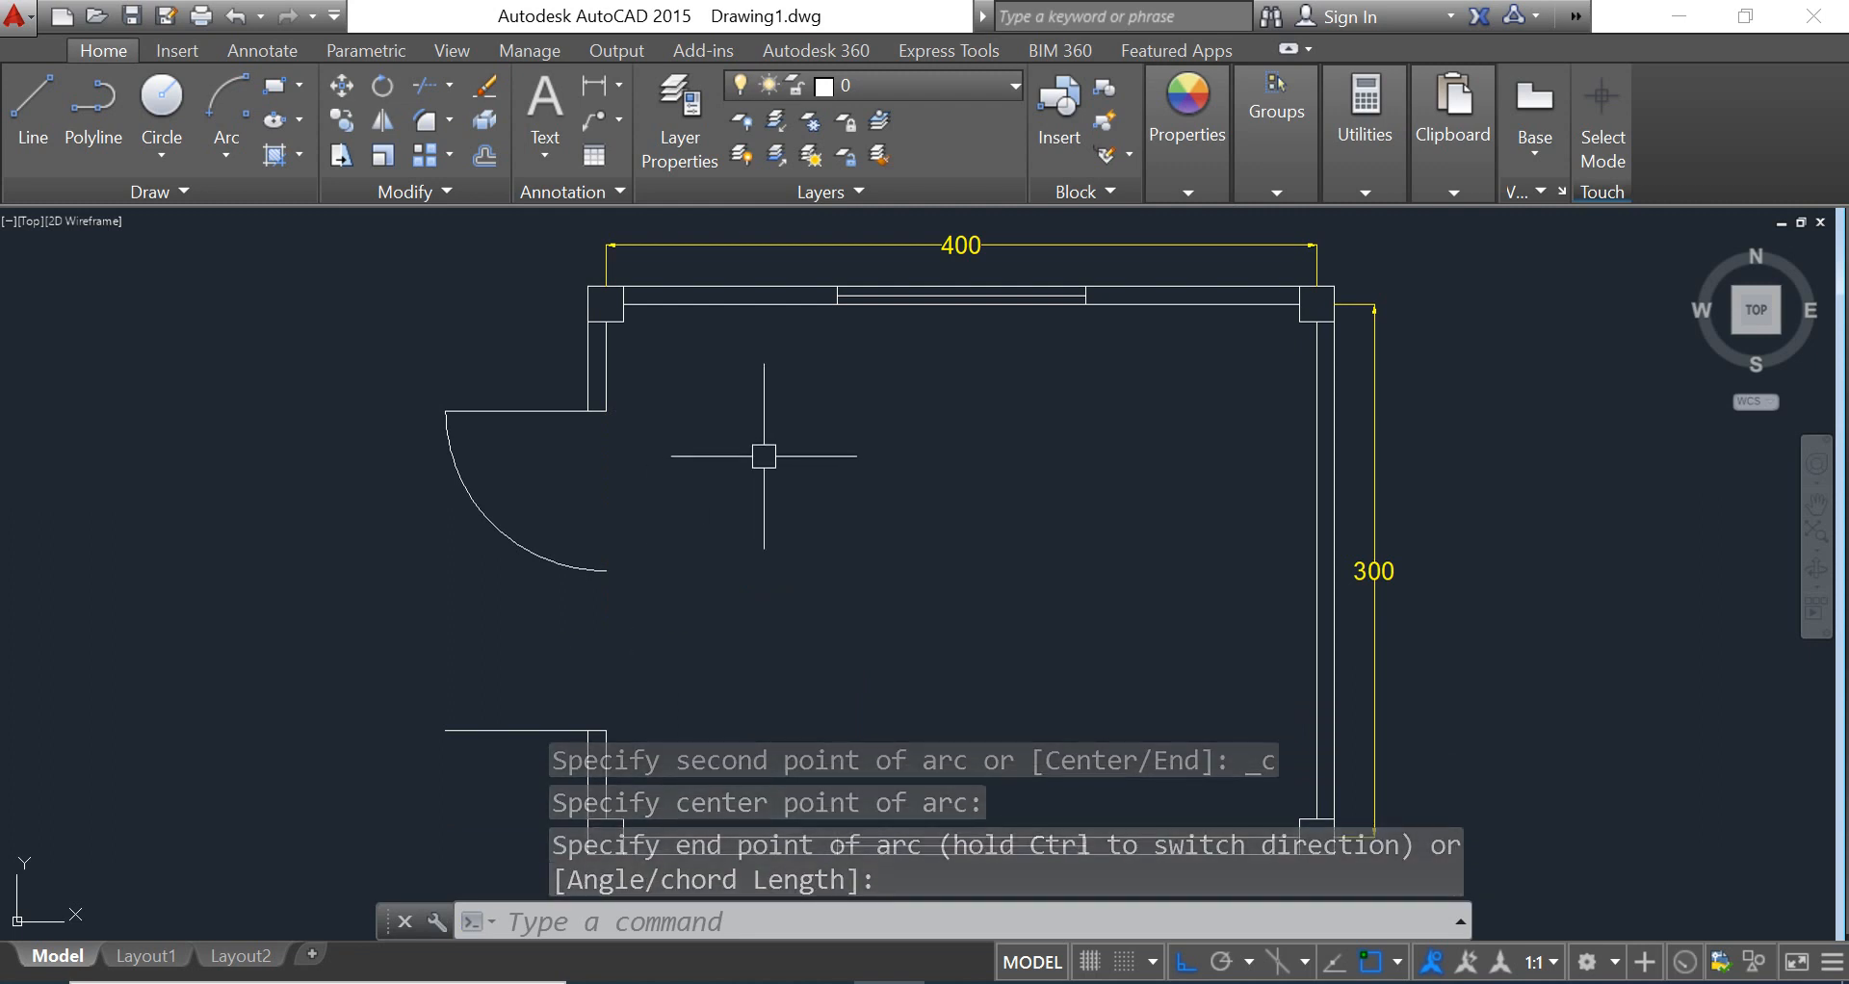
scroll(661, 551, down, 2)
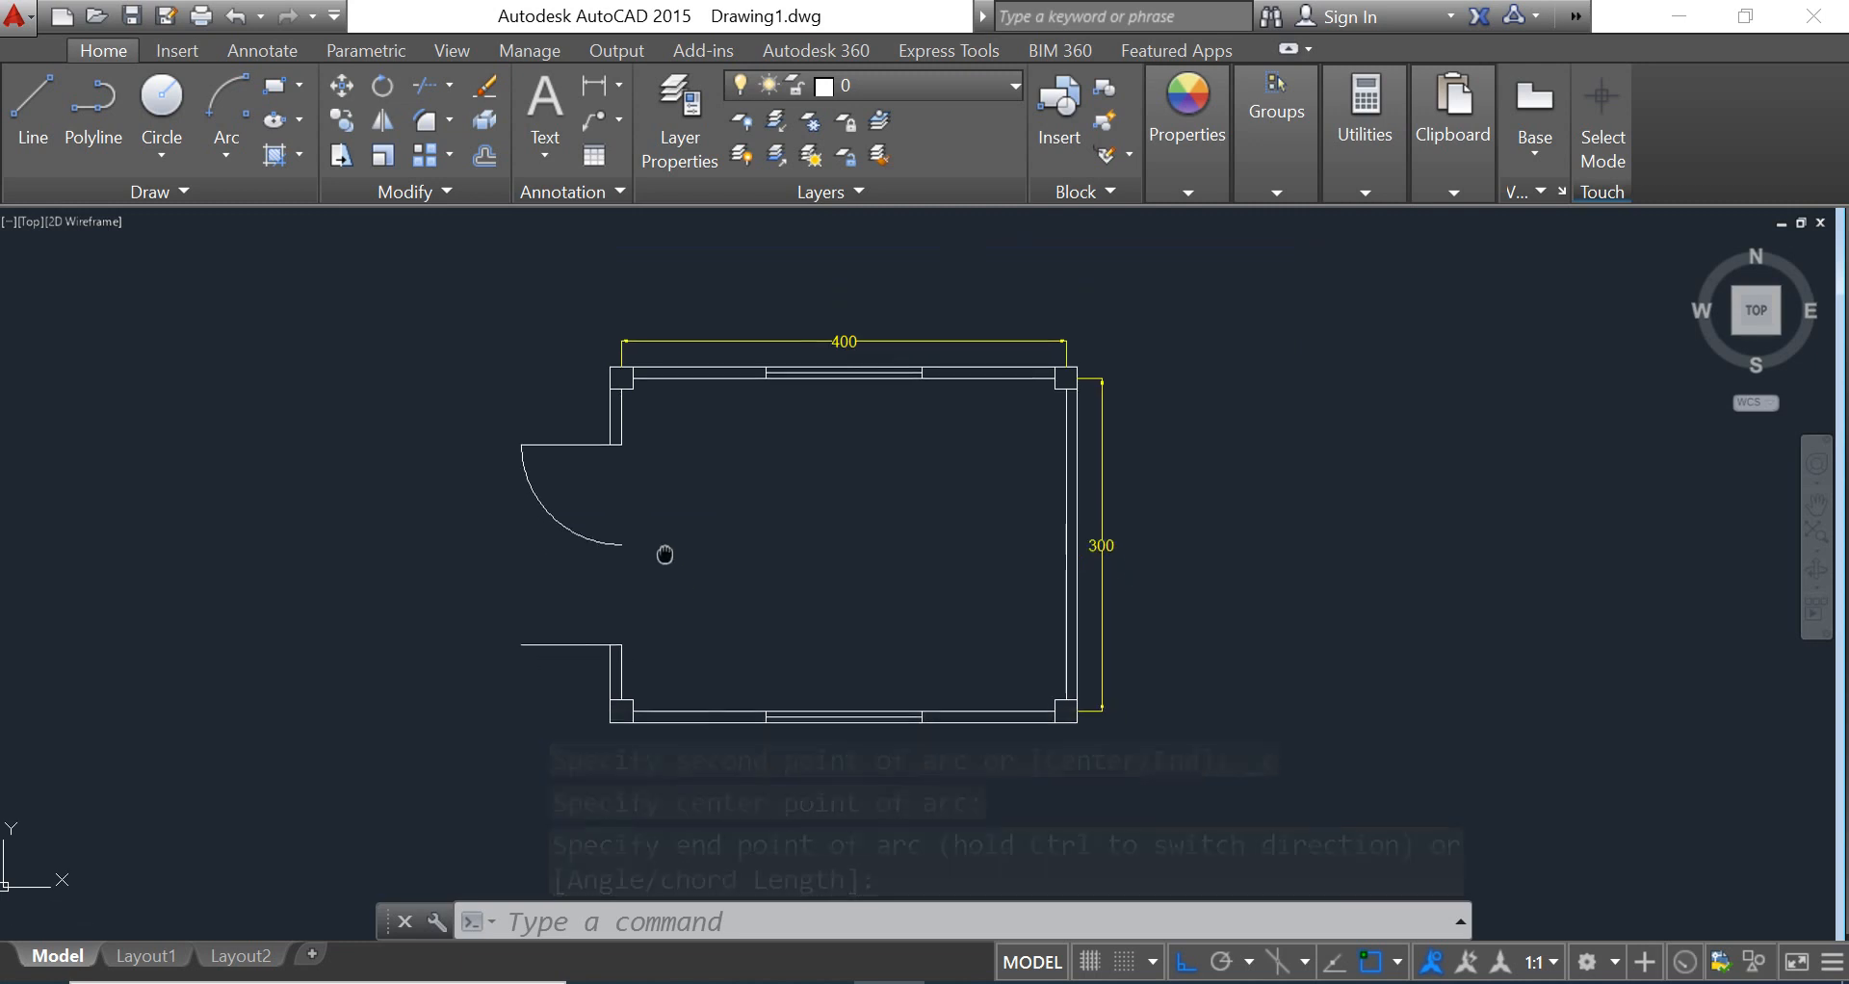
Draw a Start, Center, End arc from the upper arc's free end, centred on the lower door line's wall end, to its outer end
scroll(628, 552, up, 2)
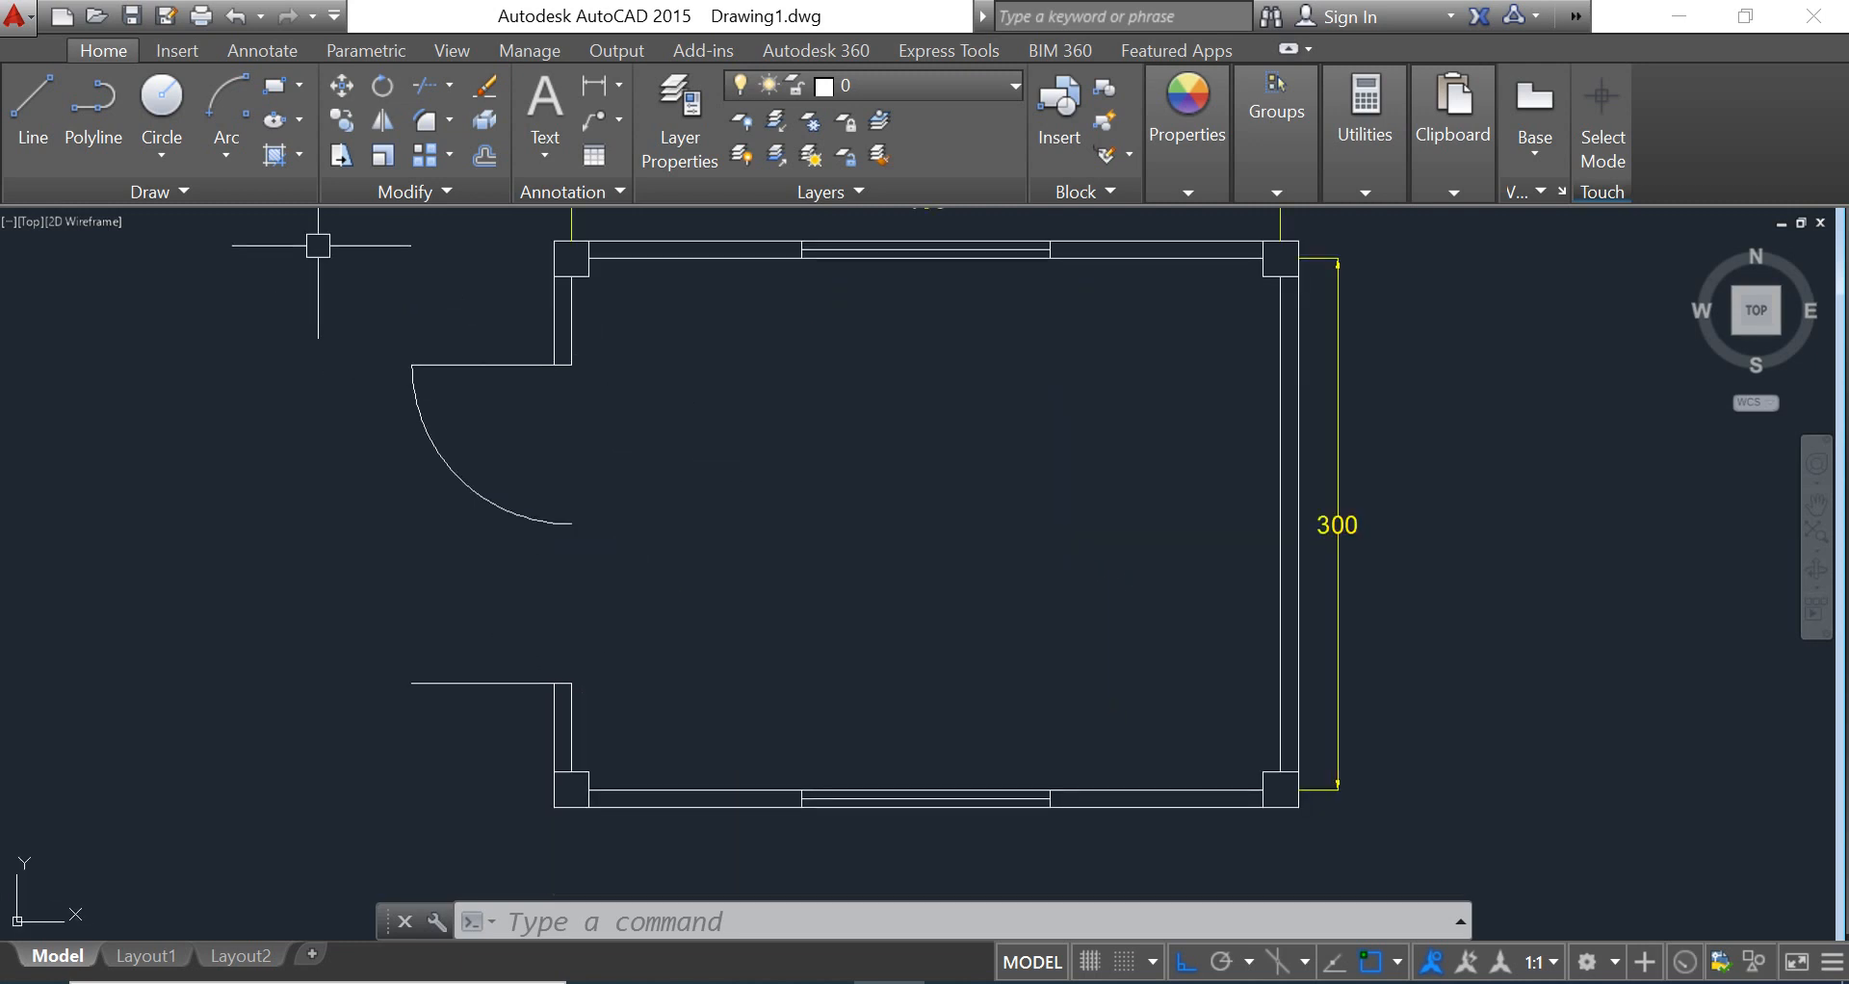
click(233, 108)
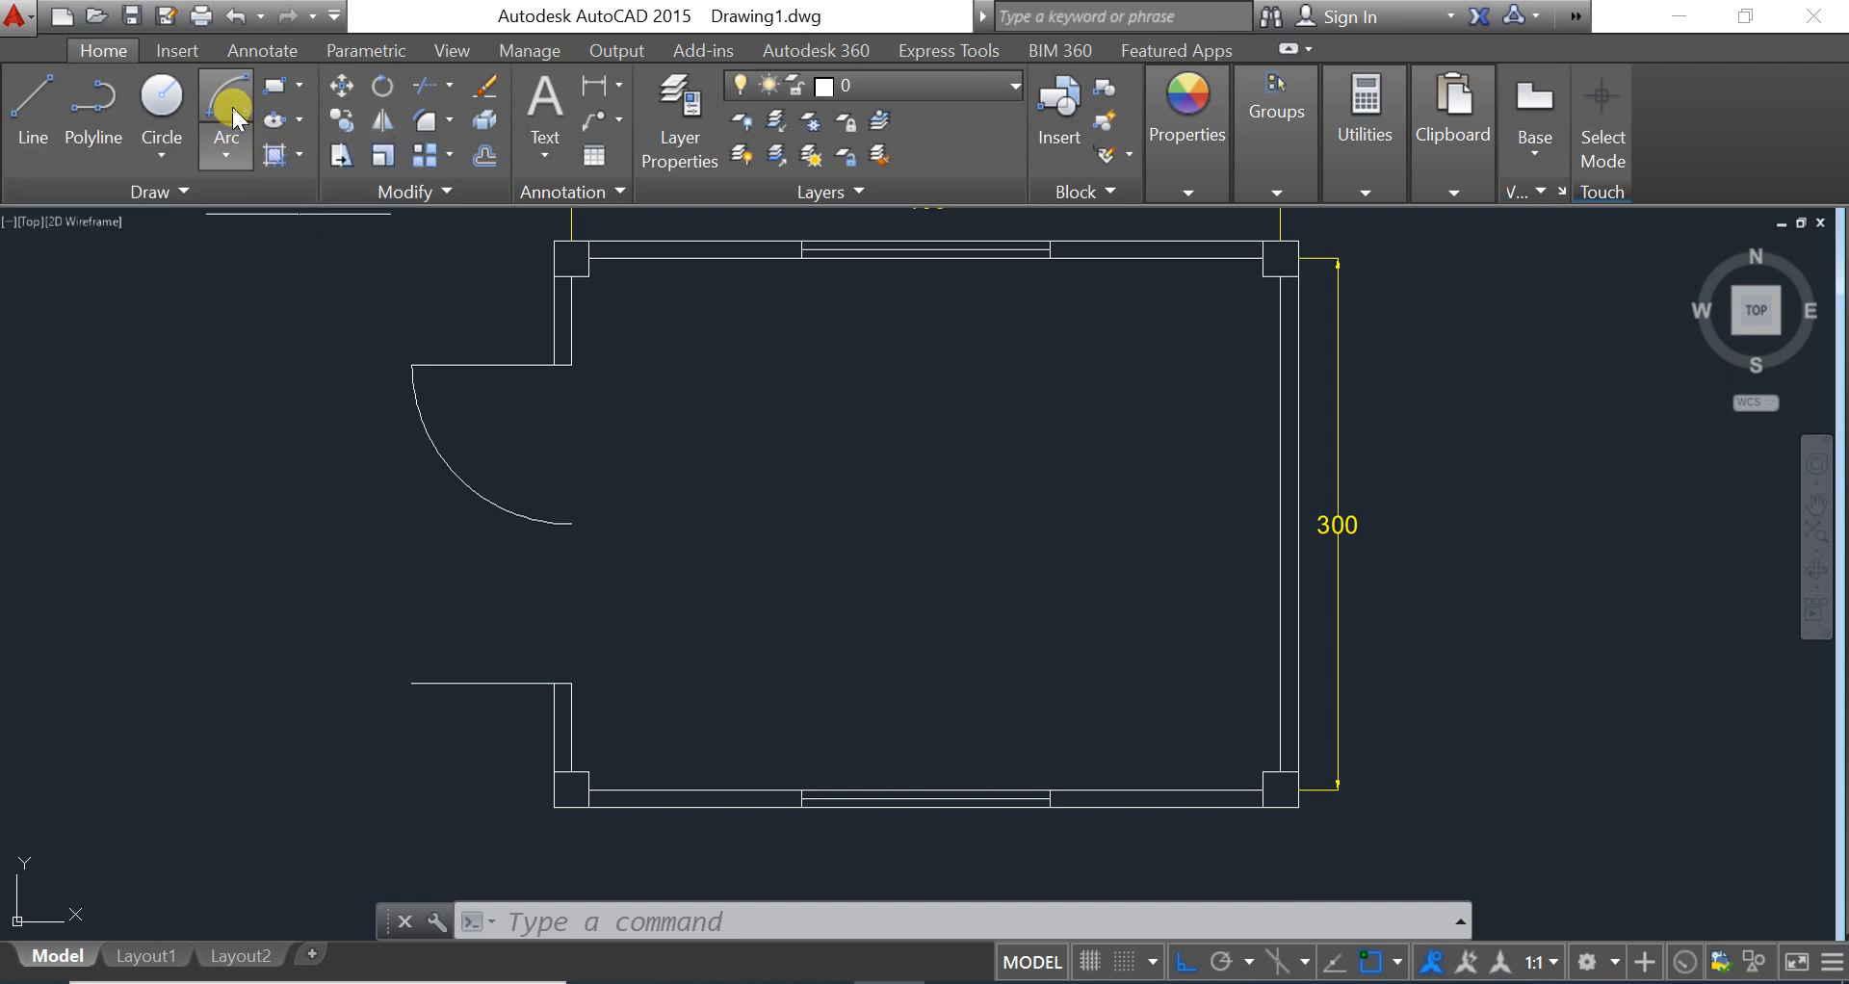
click(571, 524)
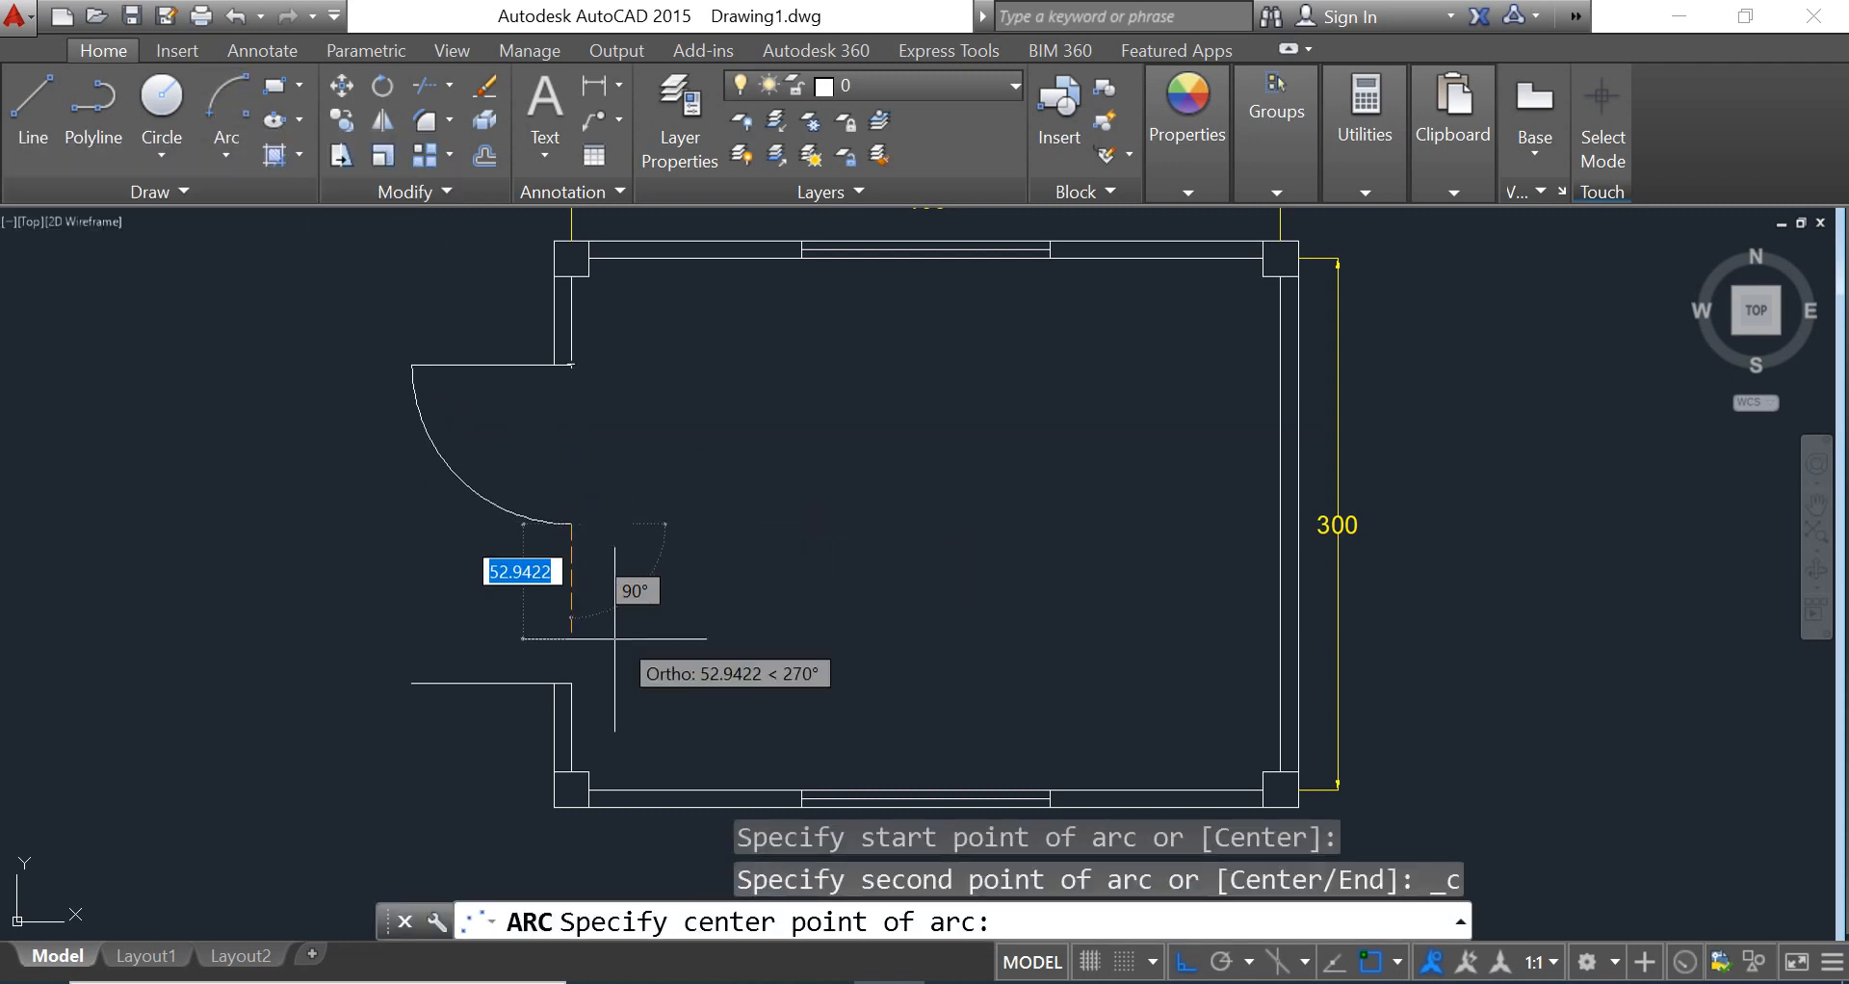
click(577, 683)
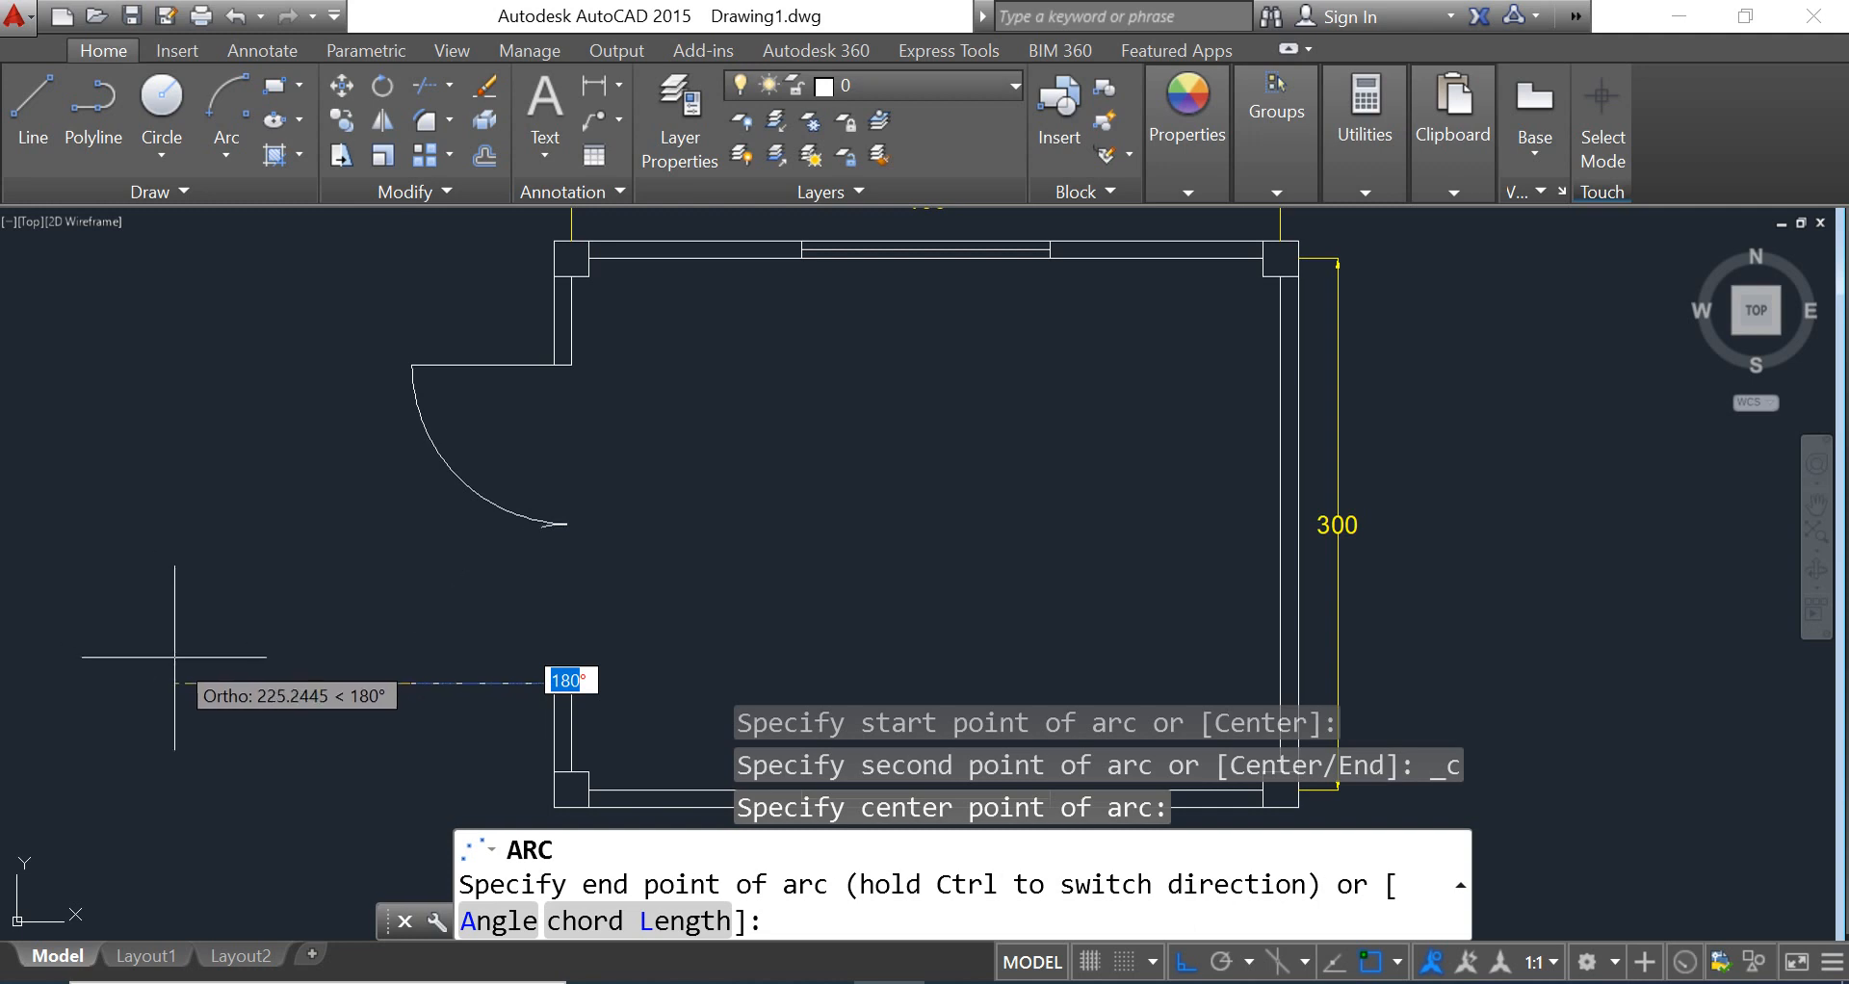
click(183, 662)
middle_drag(862, 535, 895, 553)
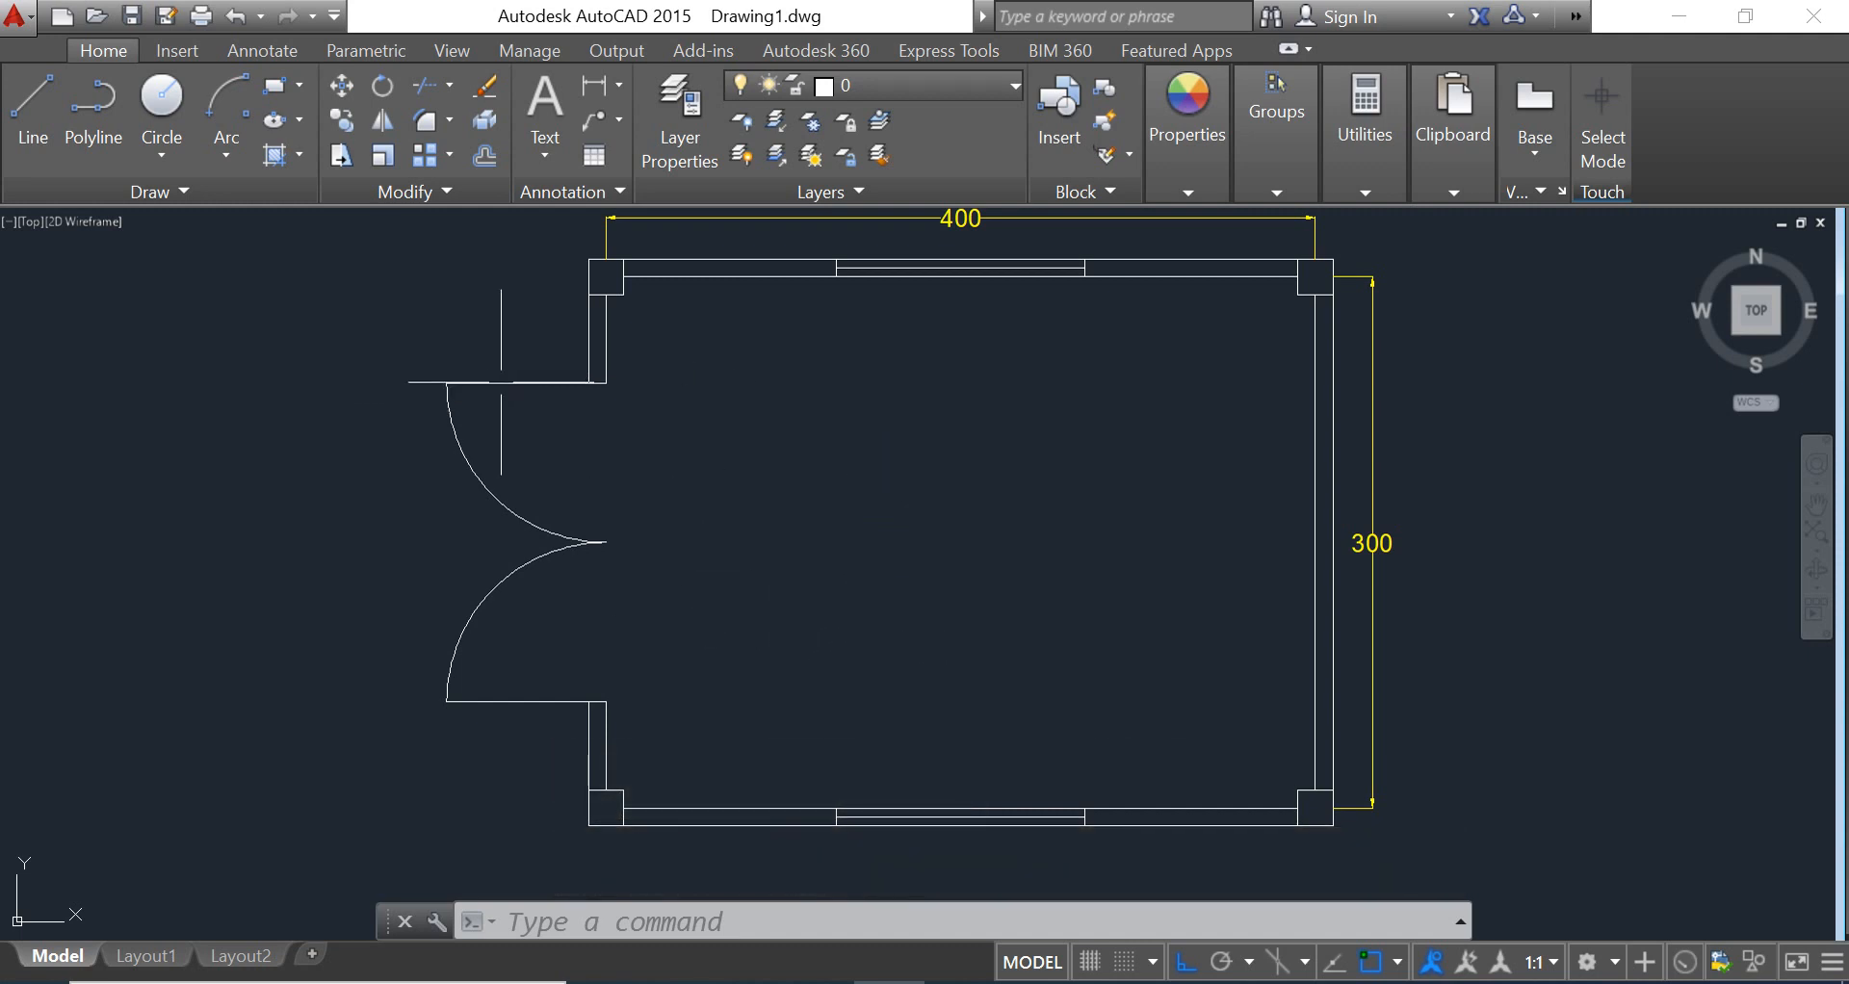
Delete the two Start, Center, End arcs from the door opening
click(698, 564)
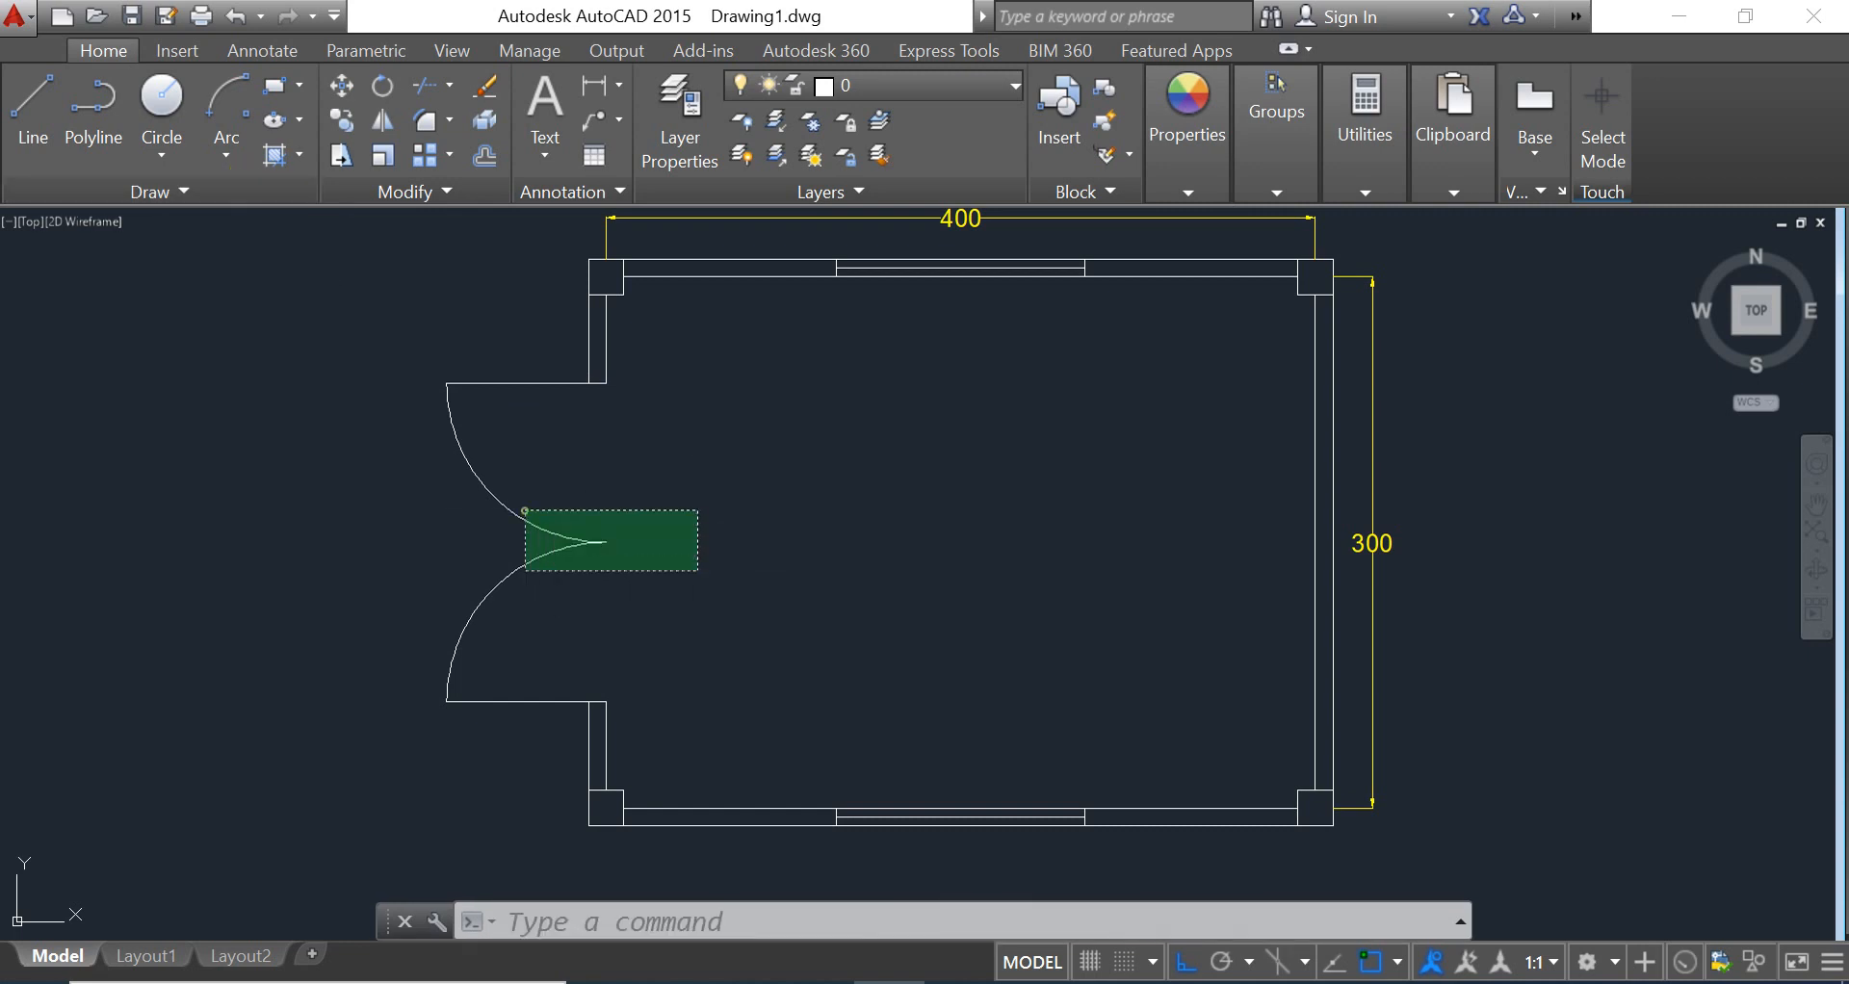
click(525, 506)
key(Delete)
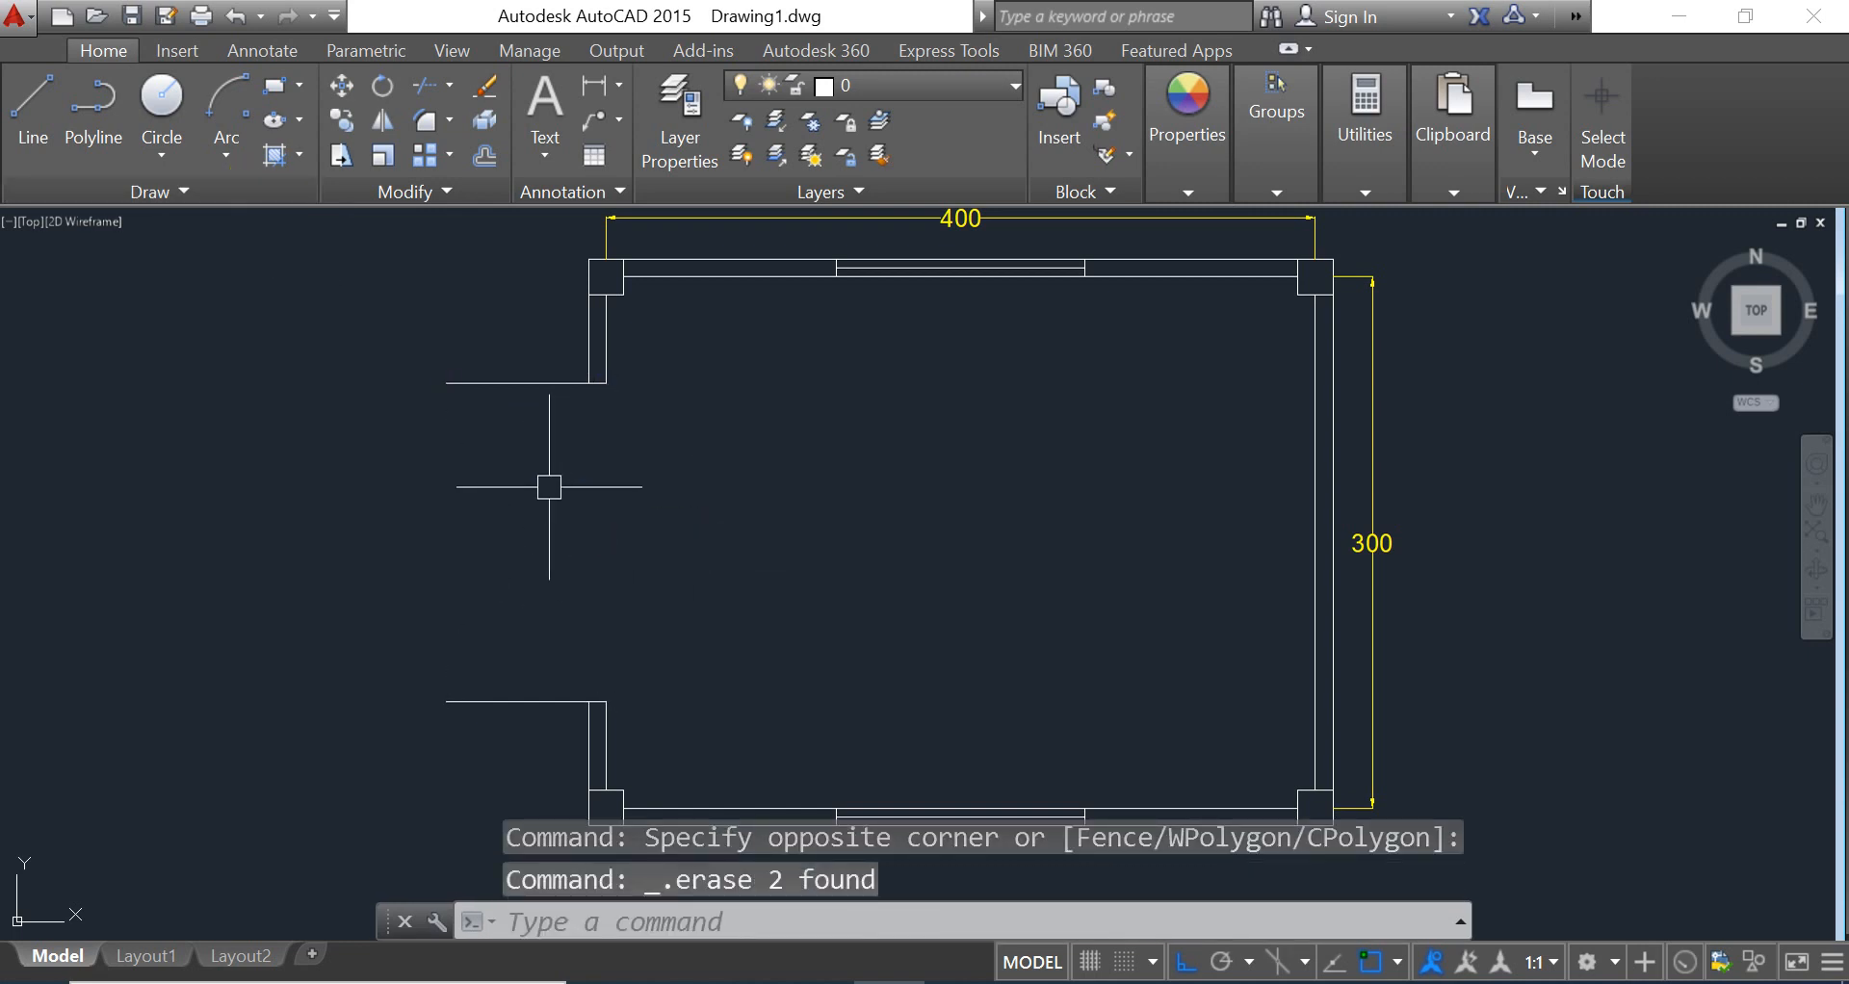
Draw a Start, Center, Angle arc from near the upper door line's outer end, centred on its wall end, with a 90° included angle
click(237, 150)
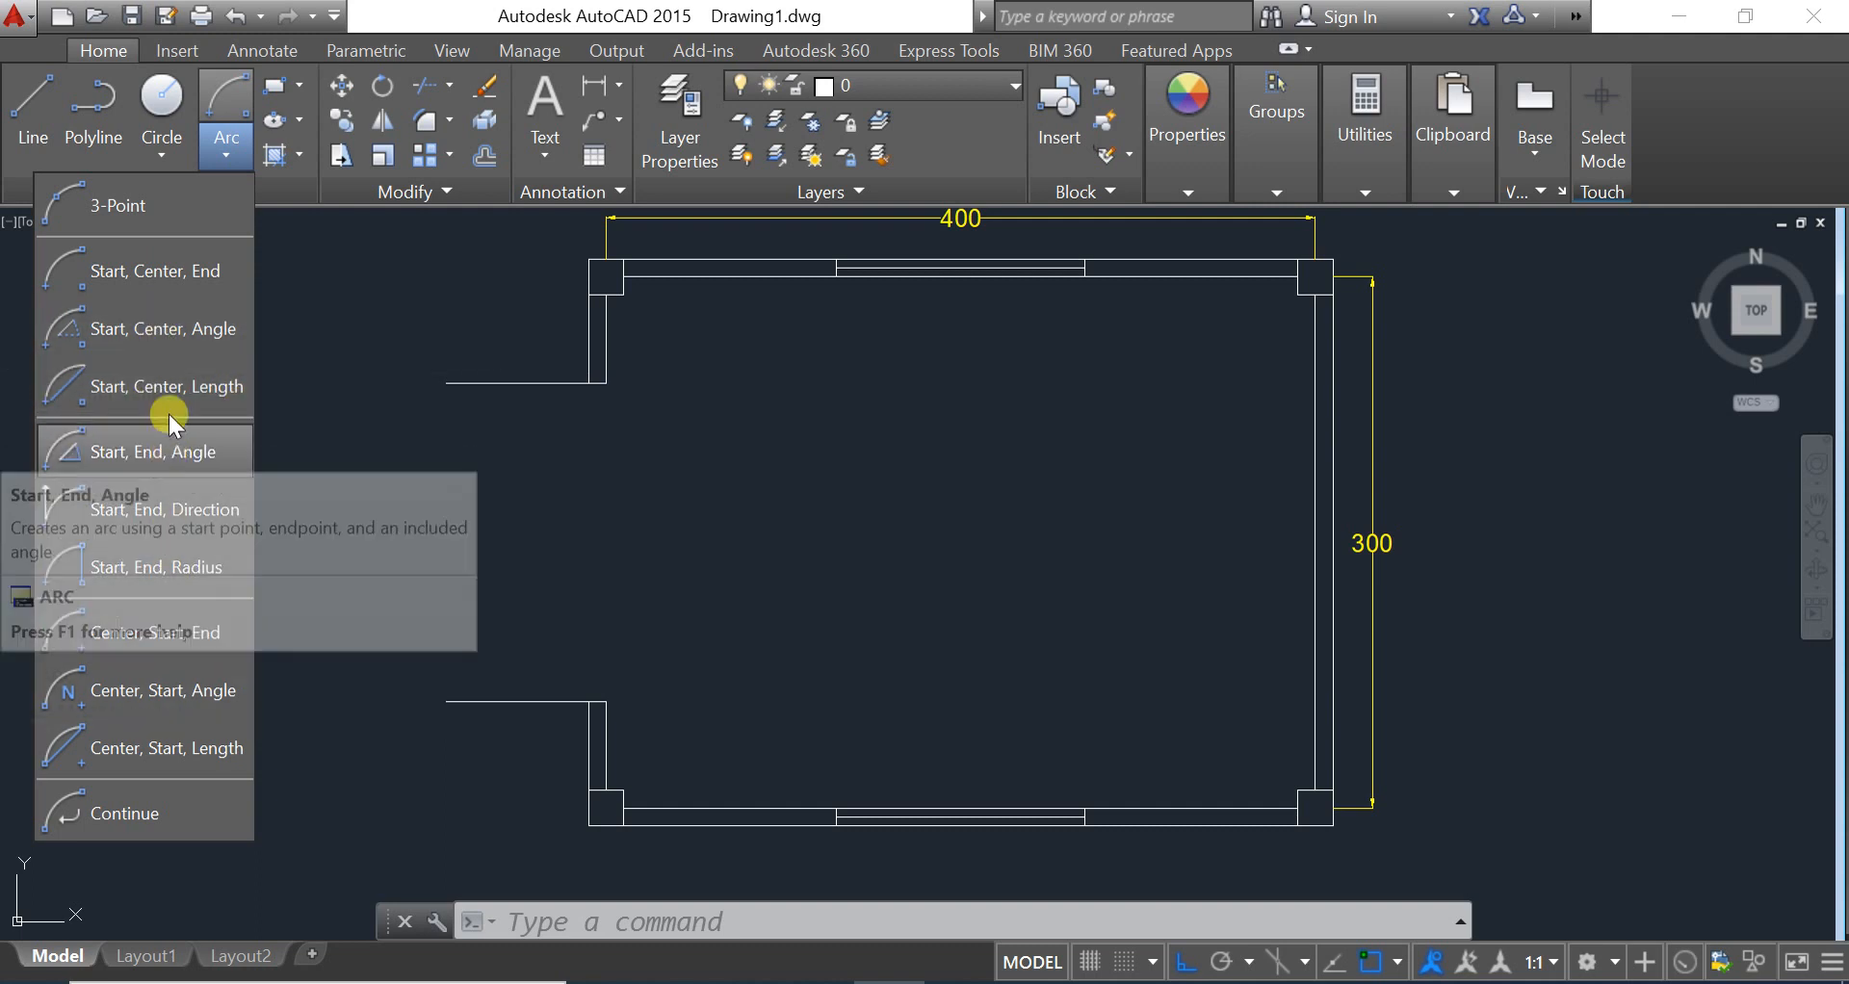
click(129, 331)
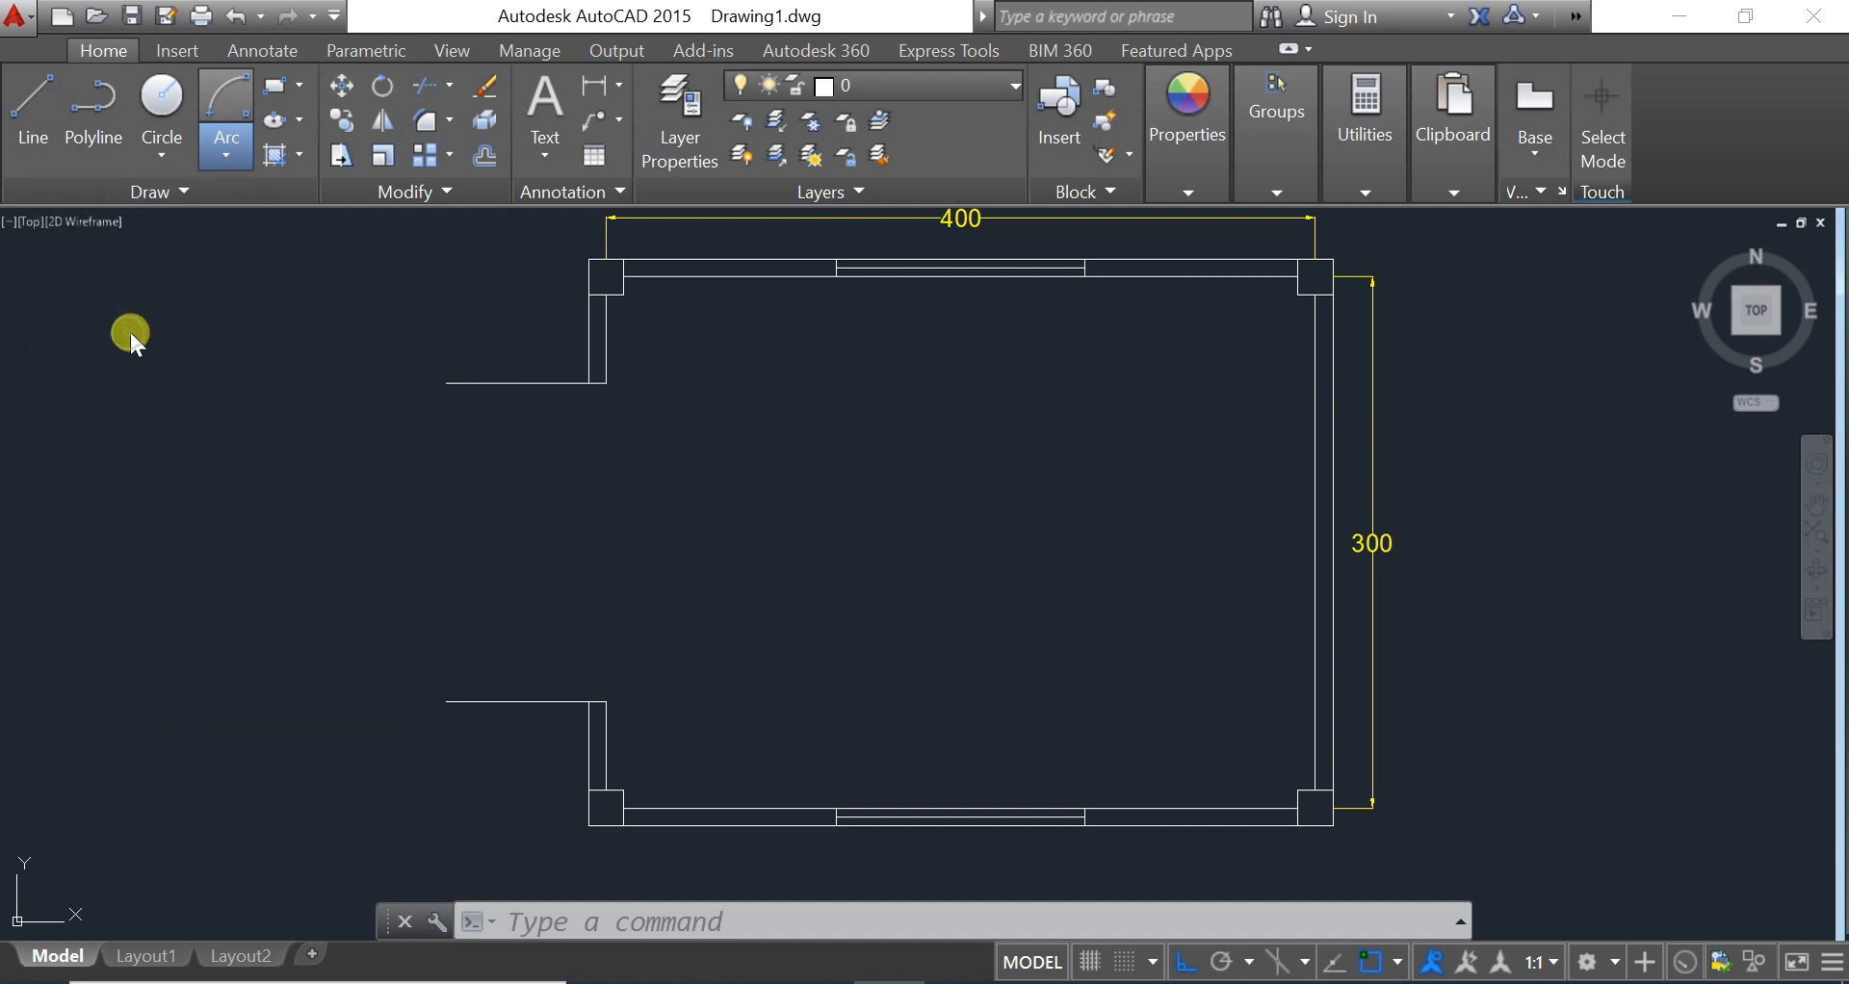
click(450, 394)
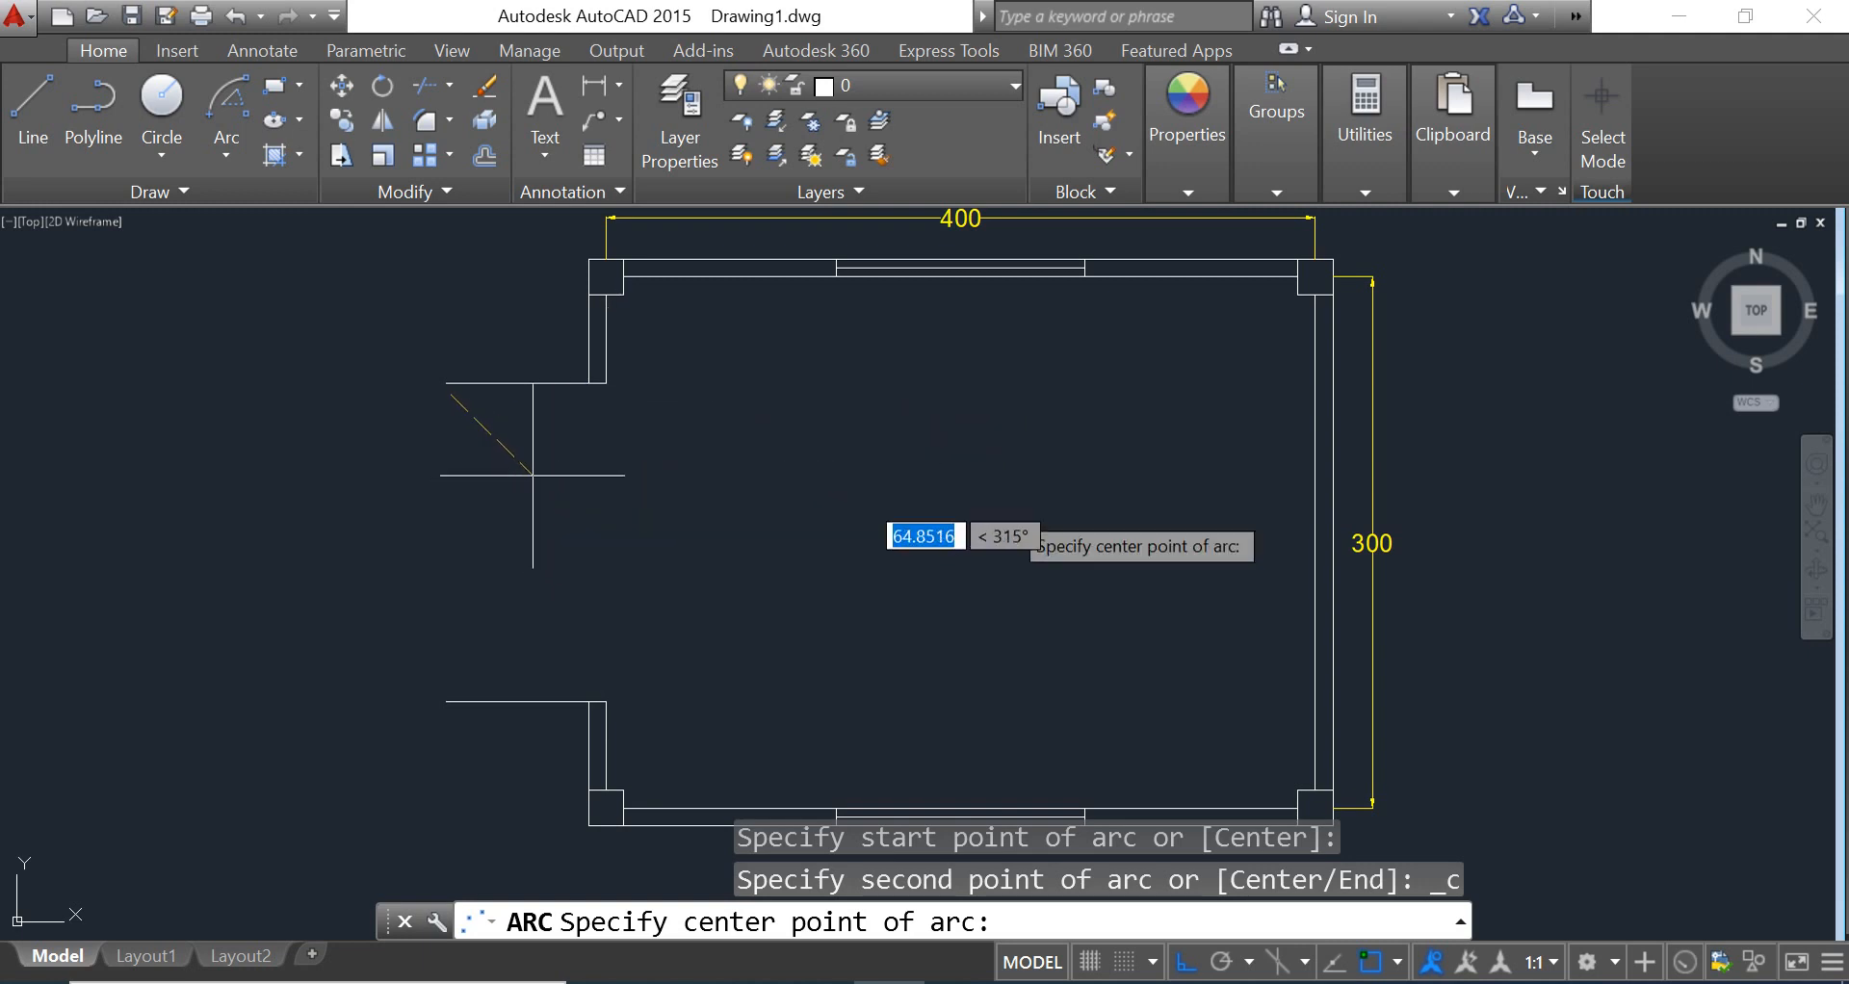
click(611, 391)
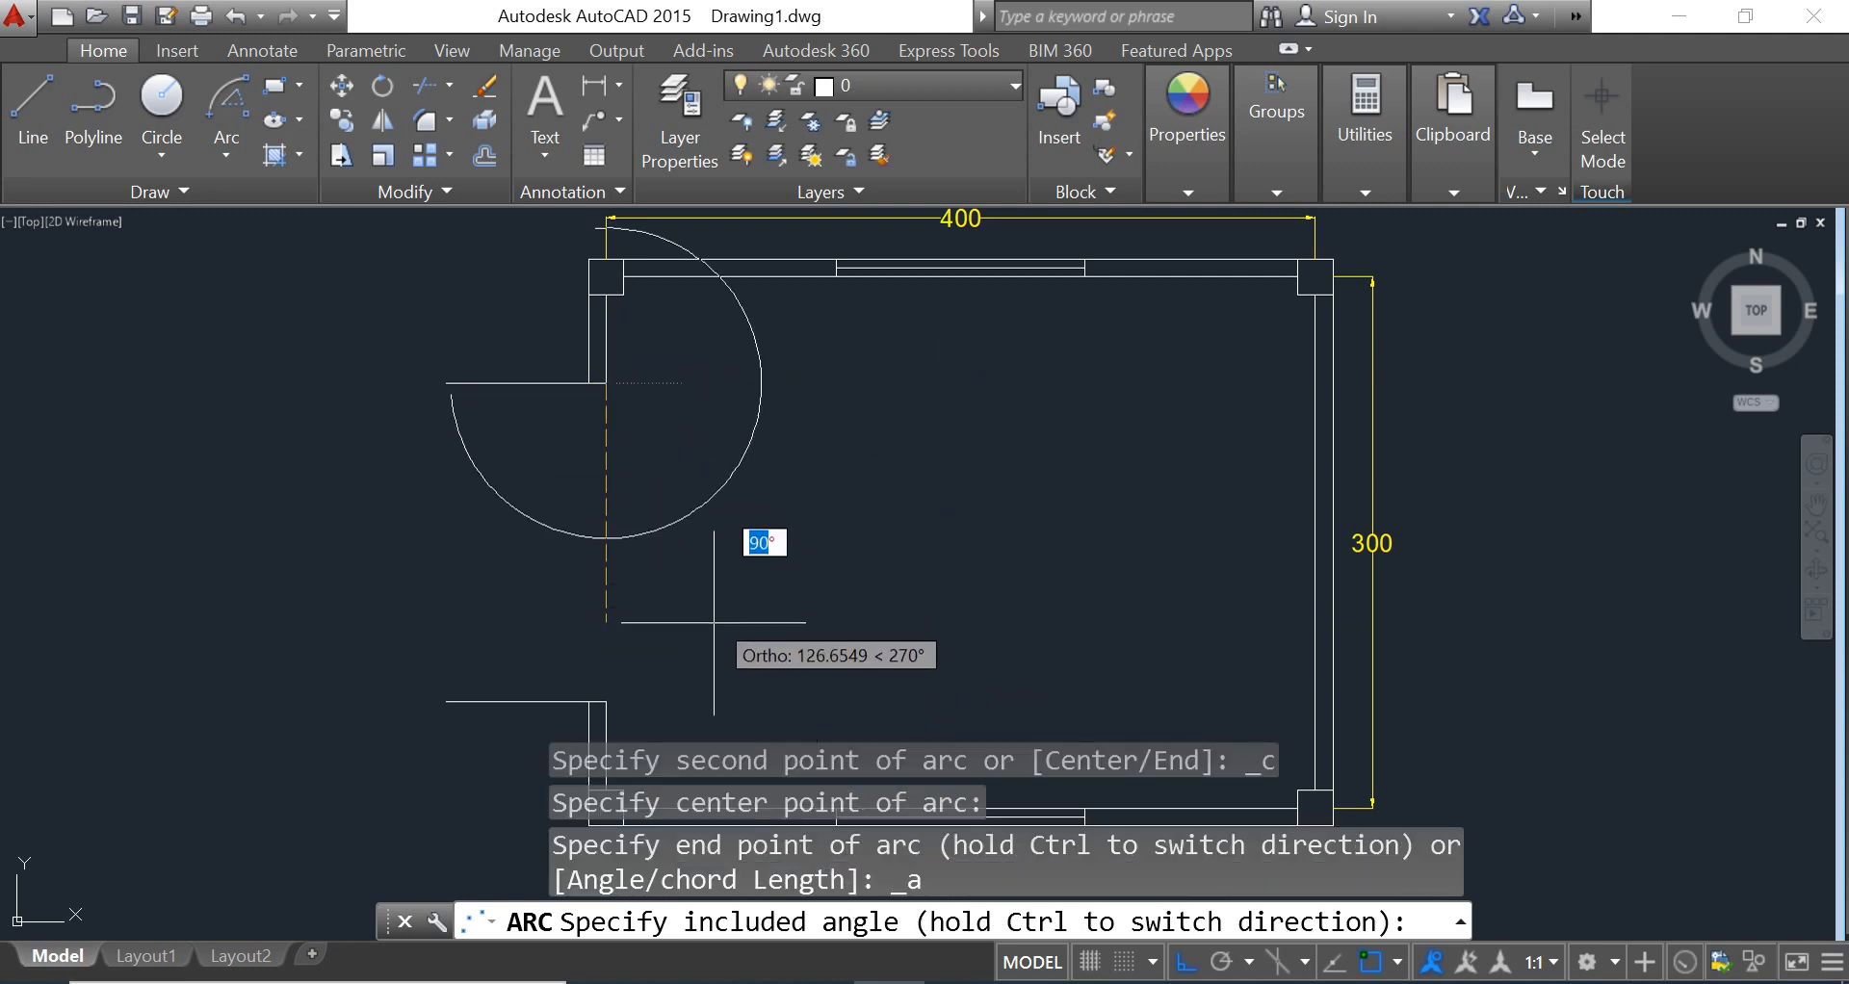
mouse_move(717, 621)
middle_down()
mouse_move(750, 542)
mouse_move(846, 556)
middle_up()
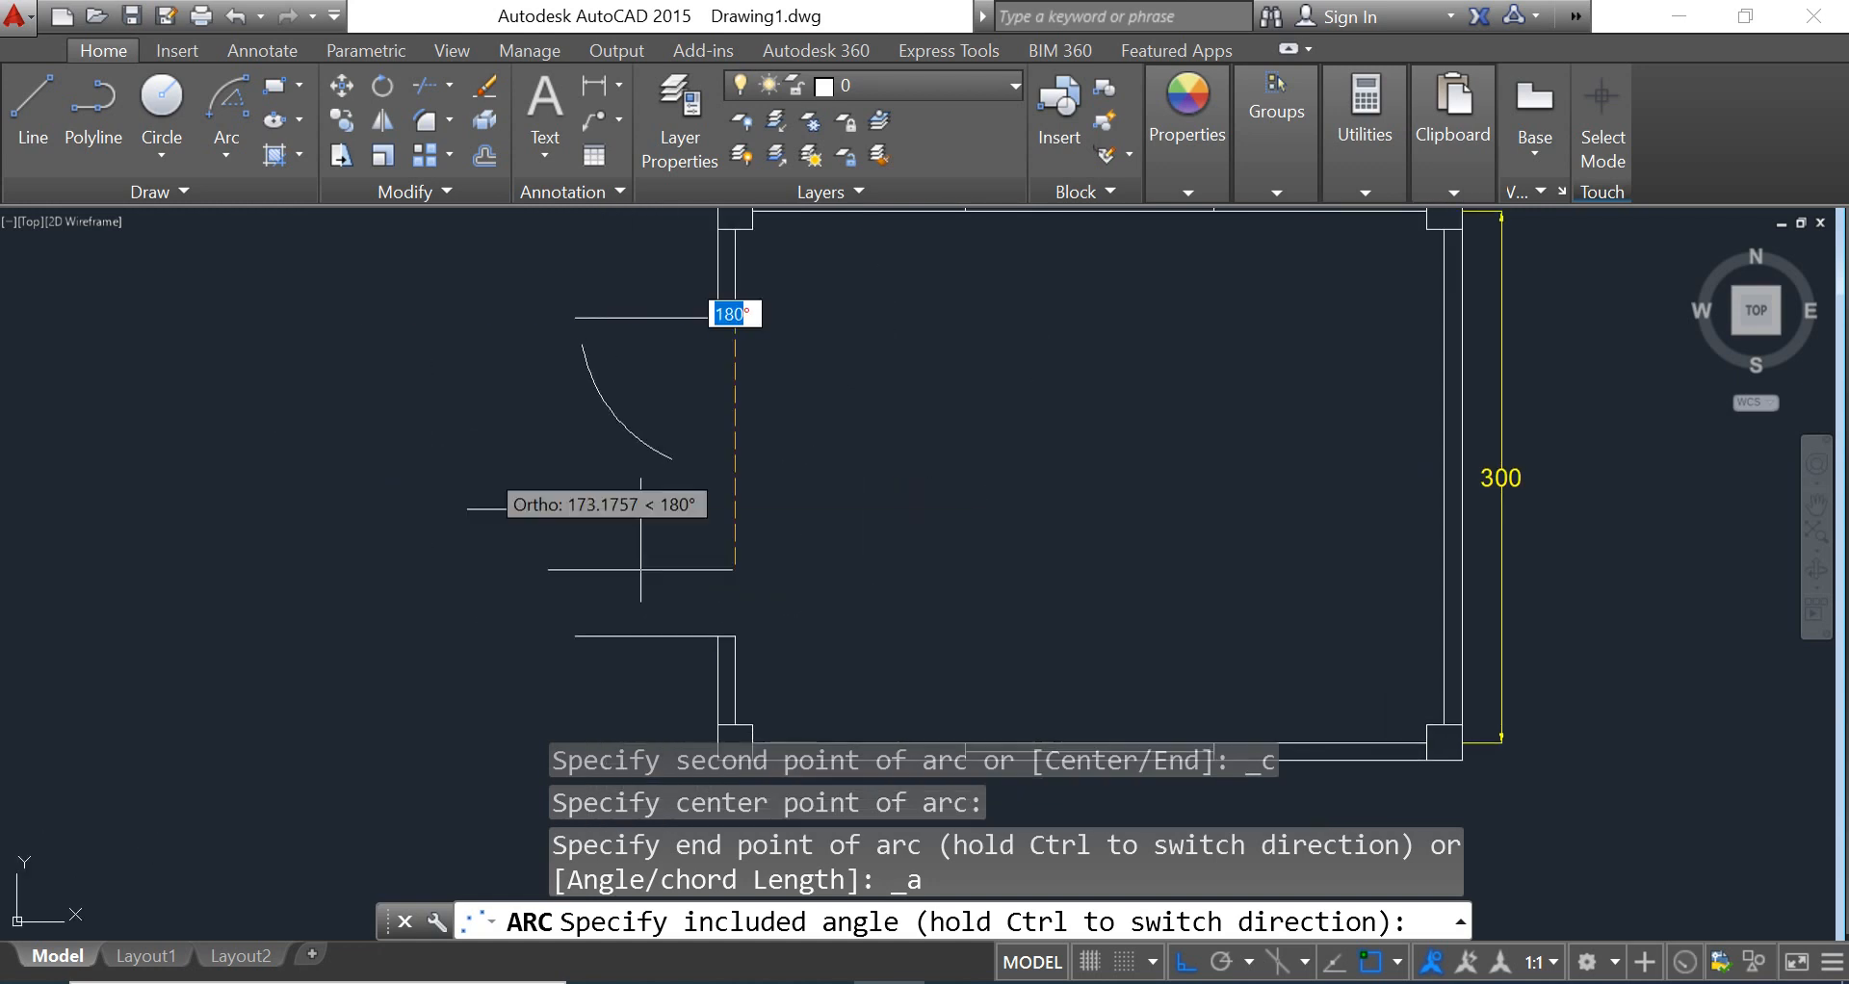
middle_drag(587, 446, 626, 556)
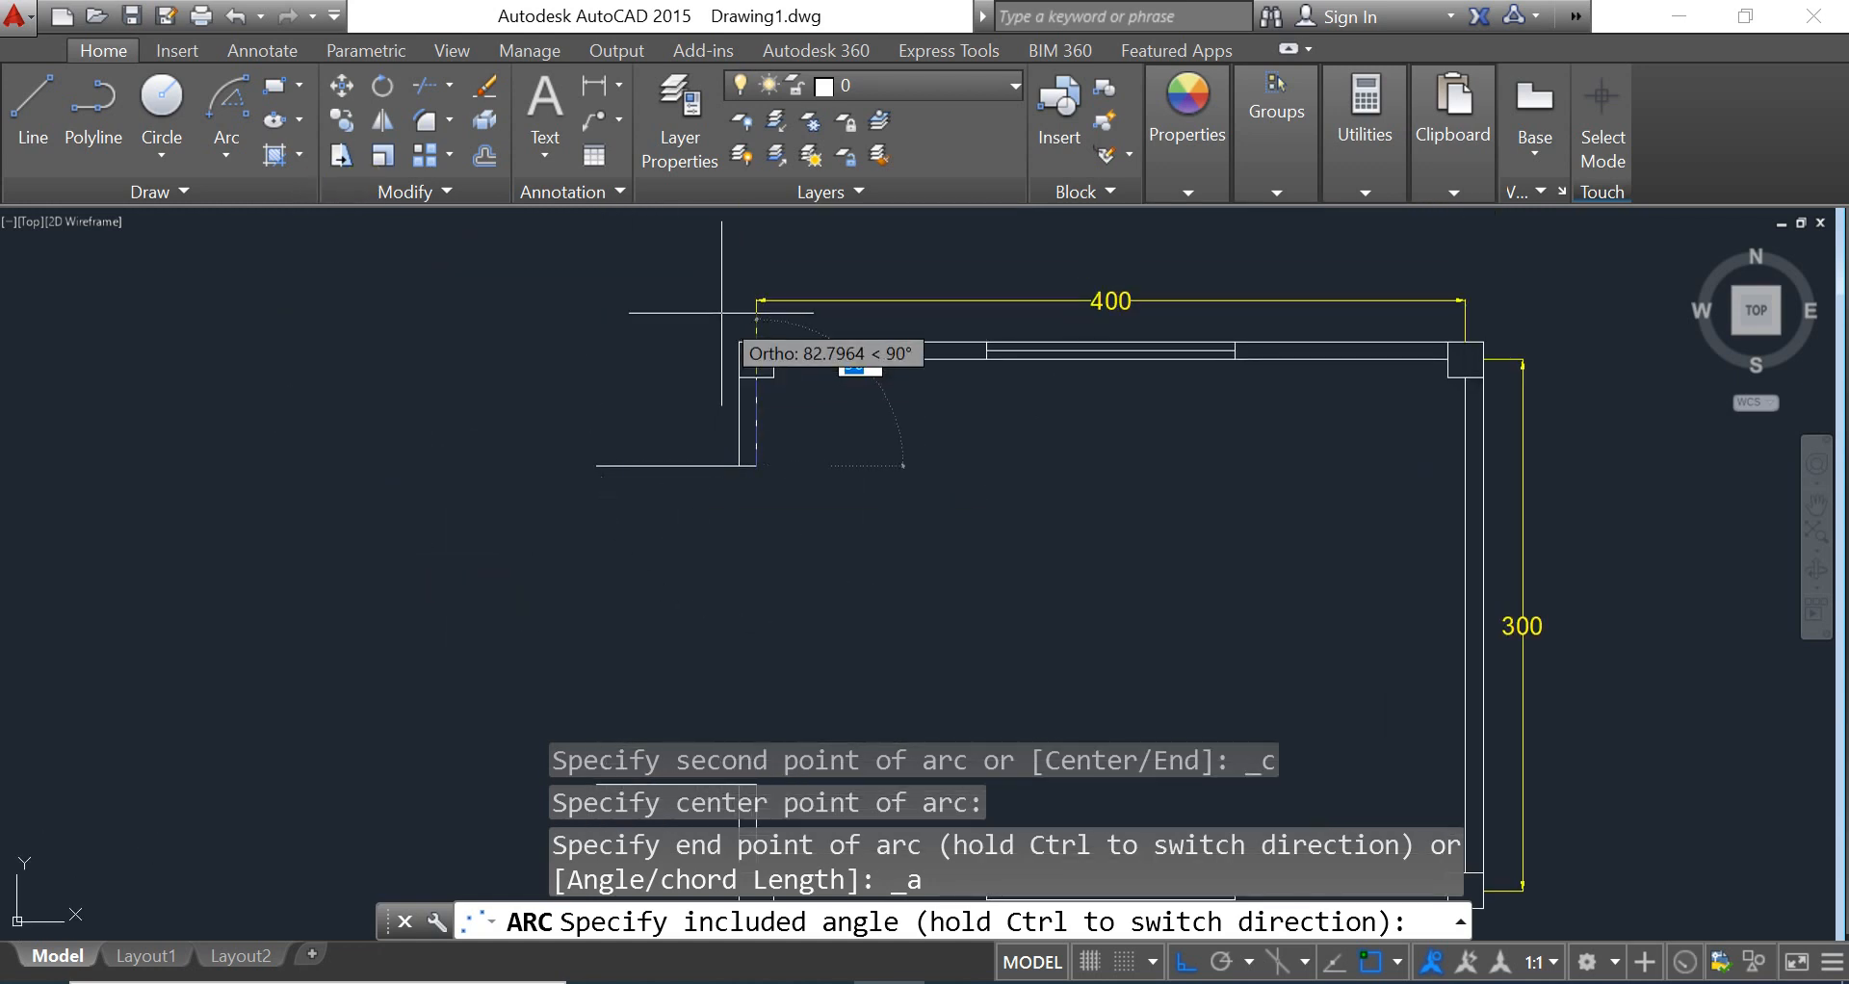
click(836, 339)
middle_drag(966, 547, 982, 424)
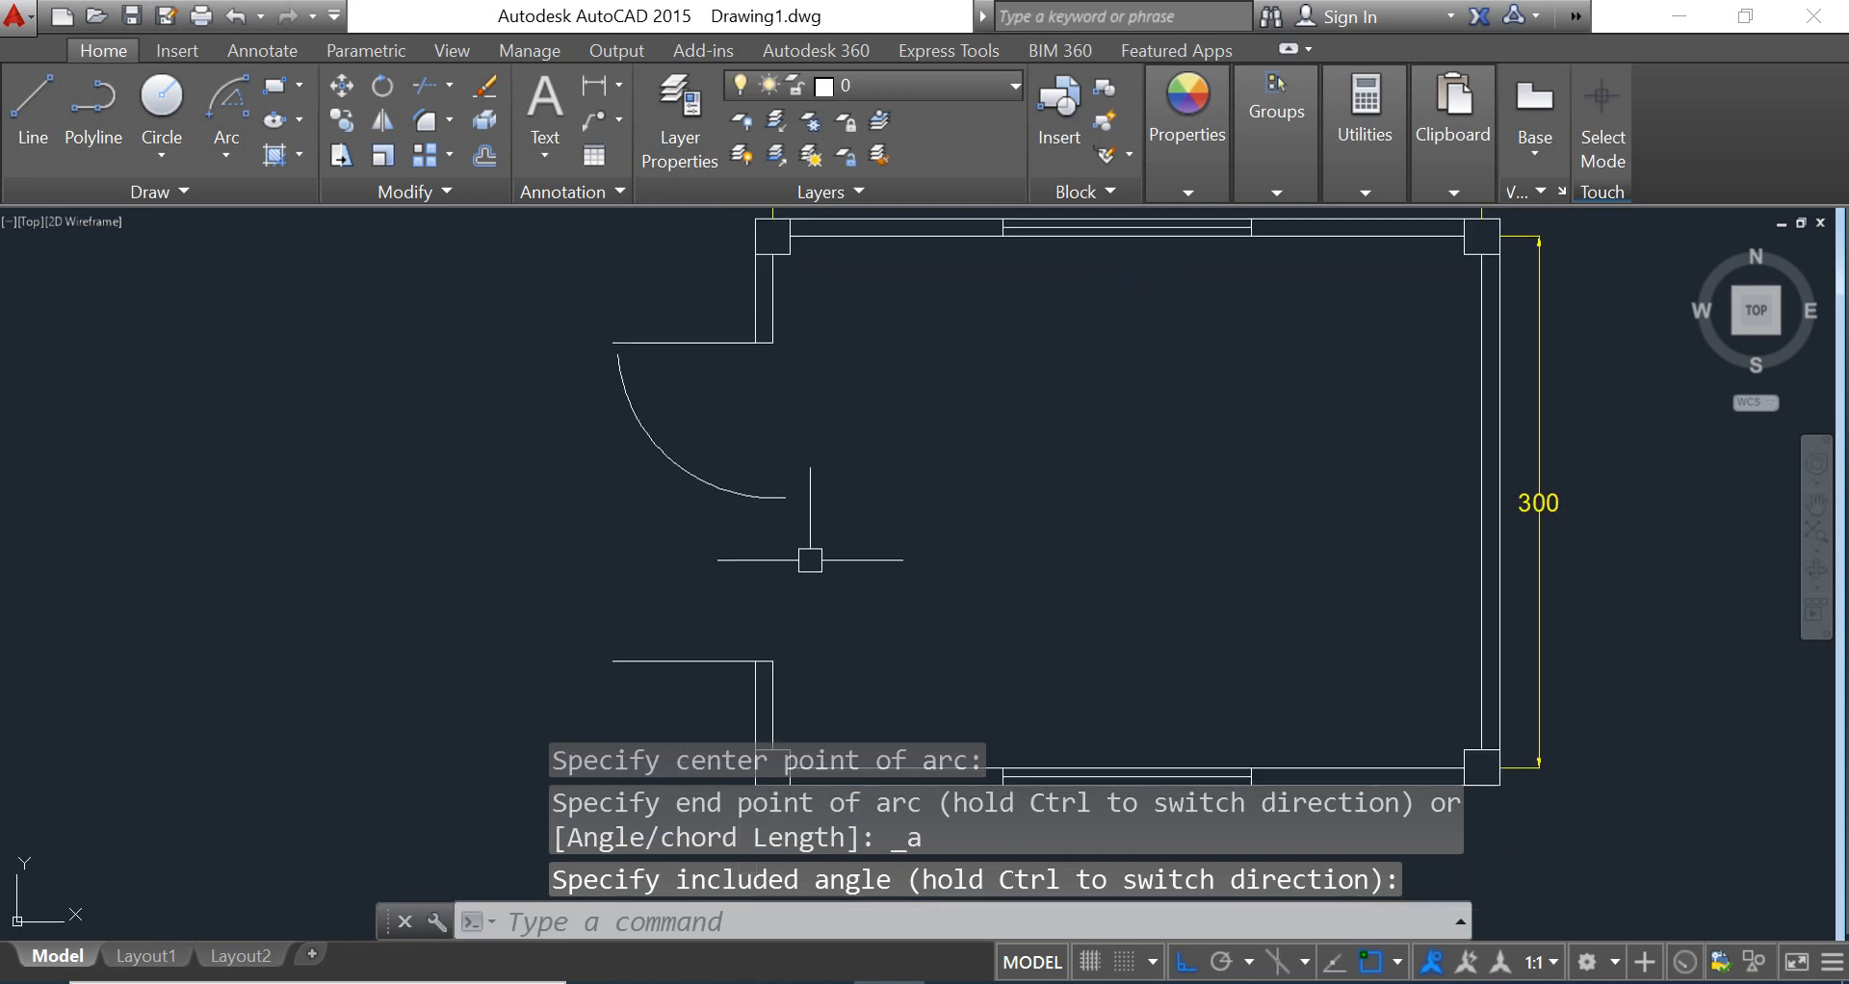
Stretch the upper arc's outer end onto the outer end of the upper door line
click(735, 494)
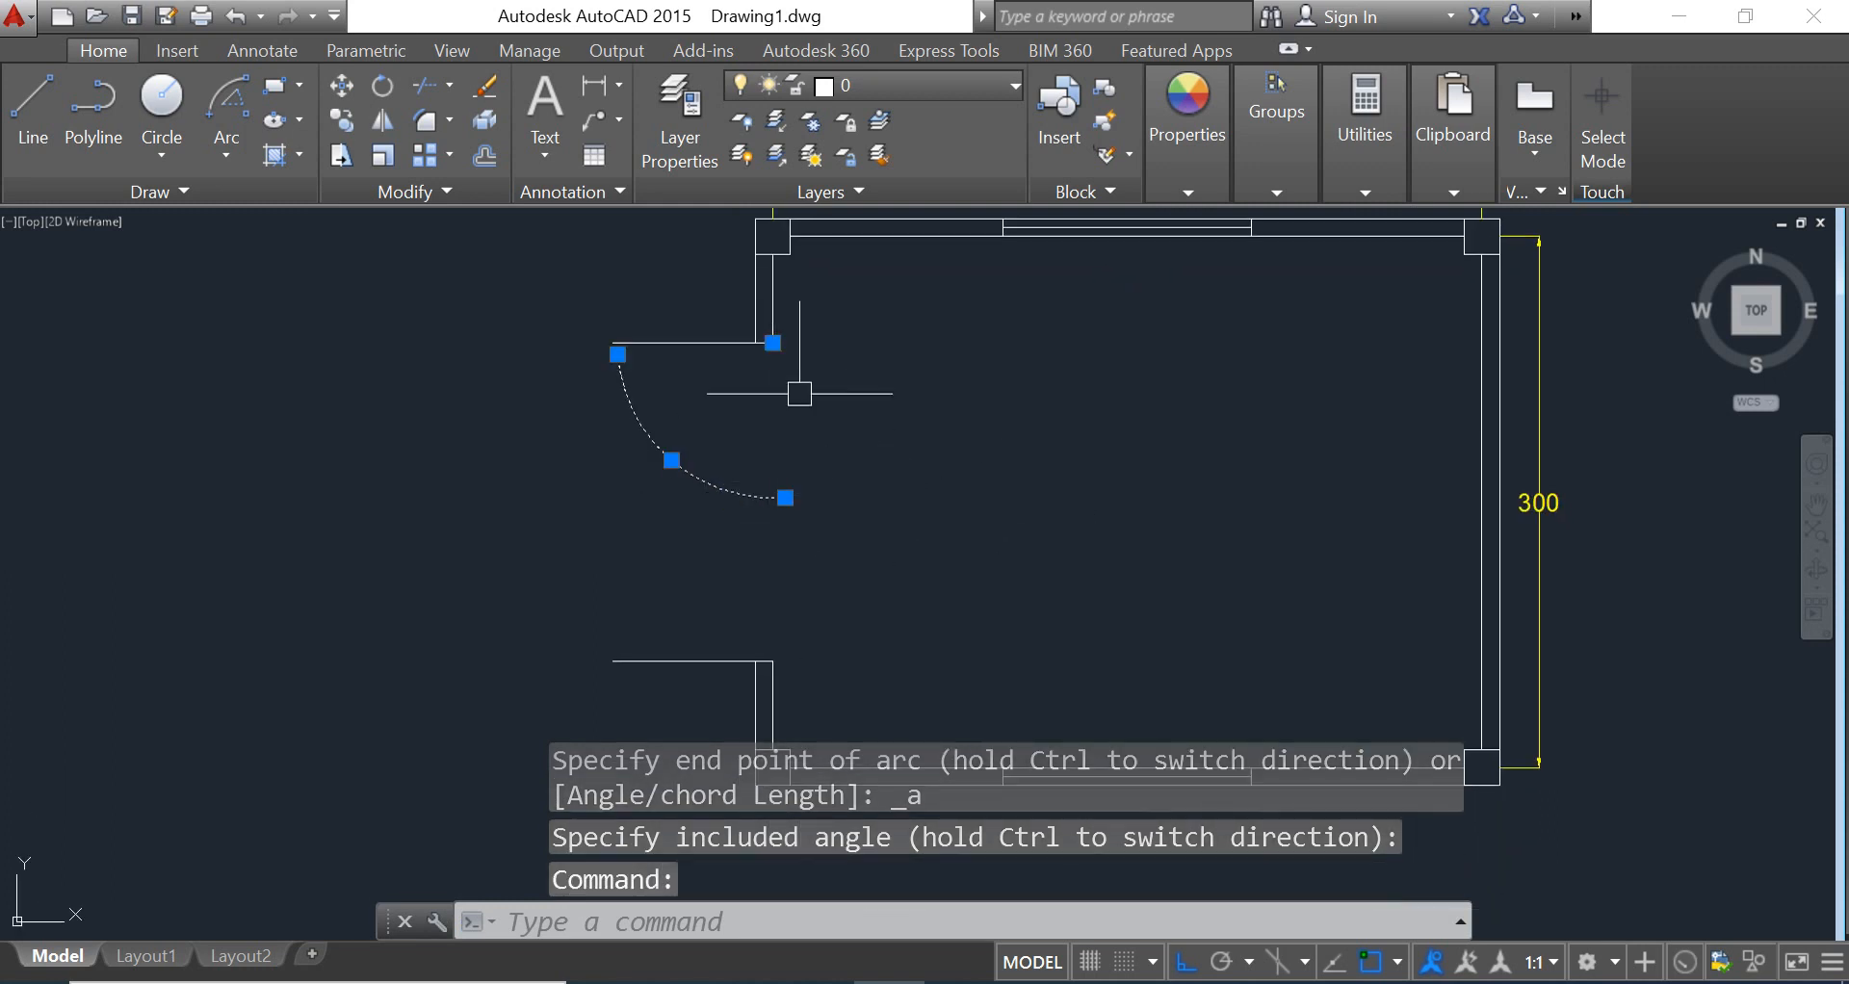
scroll(799, 393, up, 2)
click(514, 366)
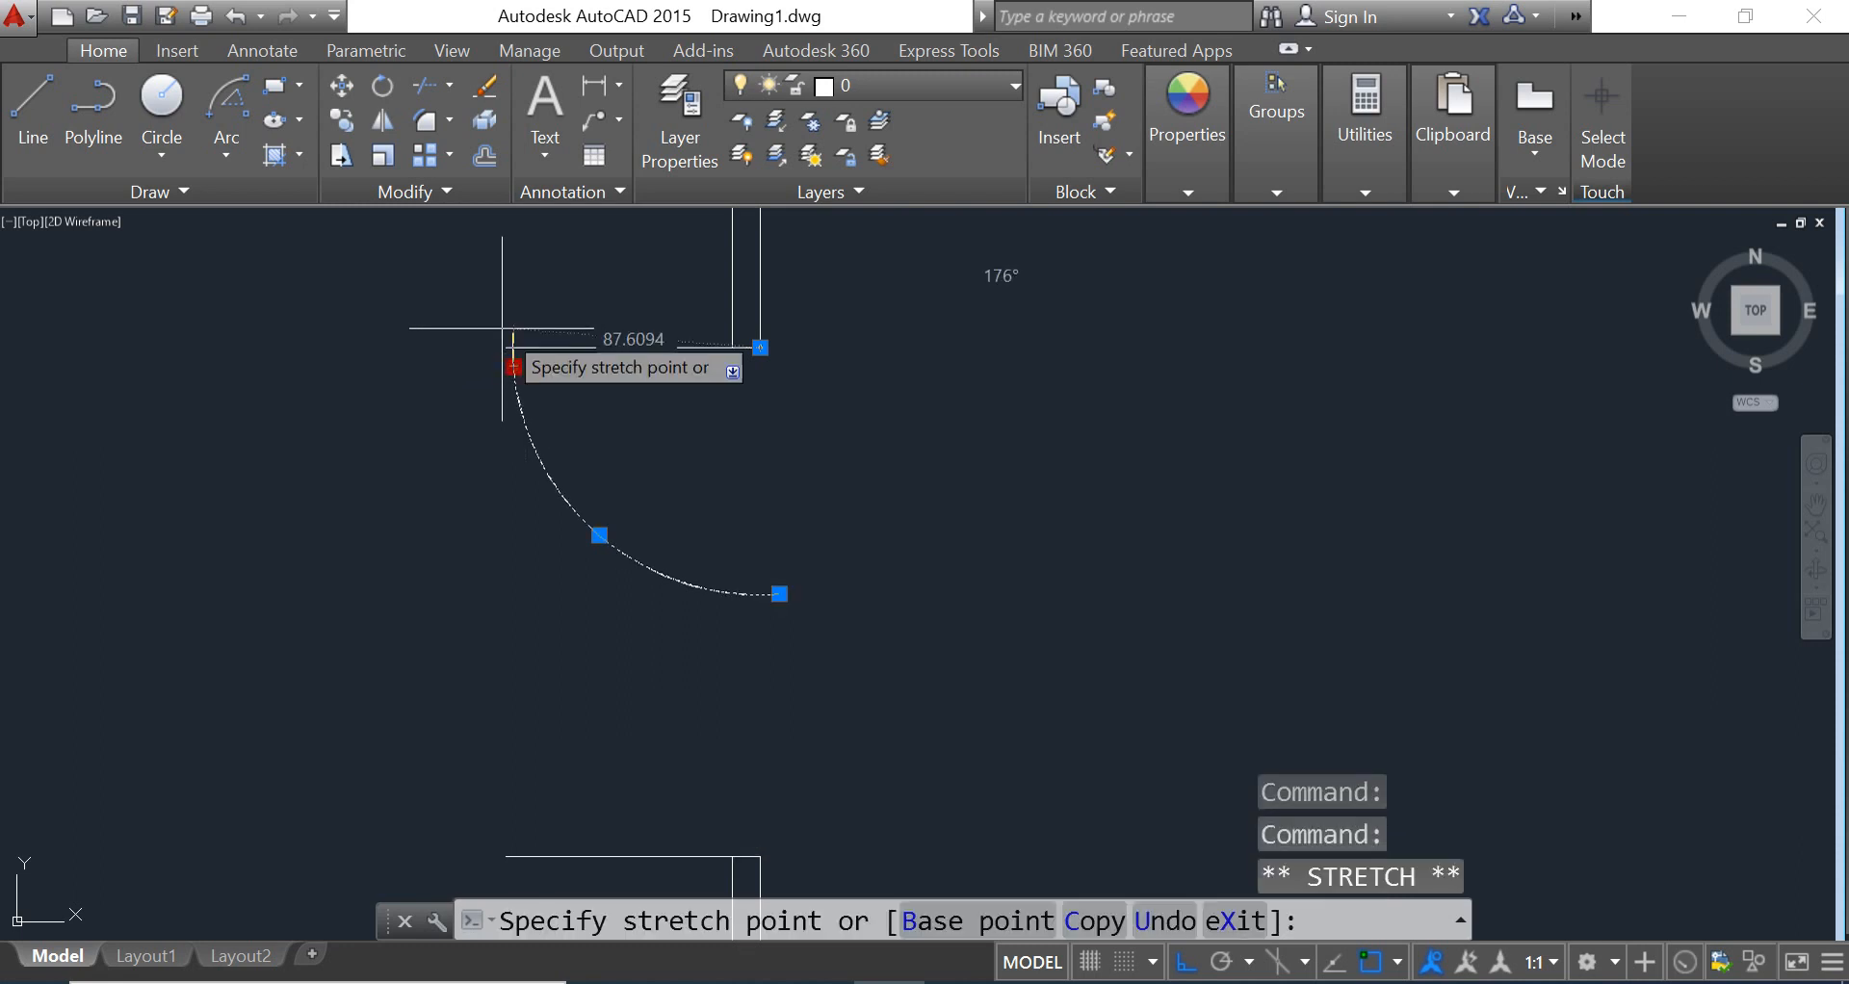
click(505, 346)
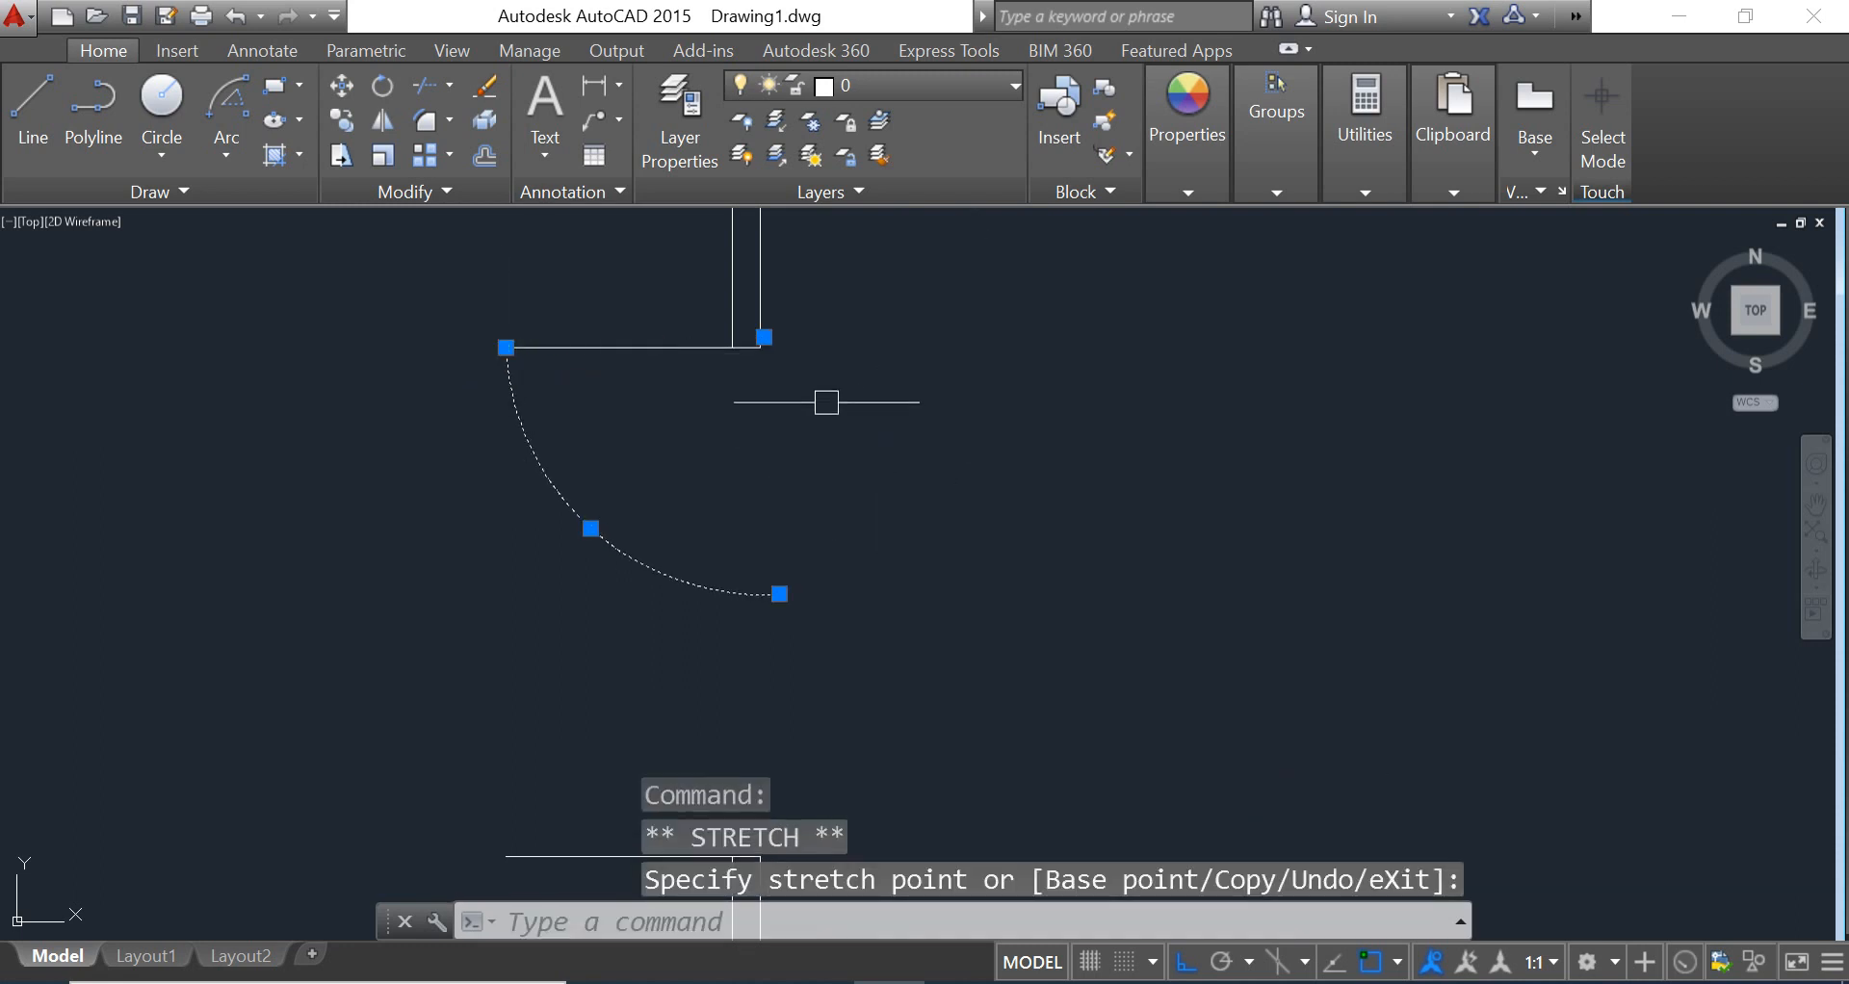
scroll(826, 402, down, 2)
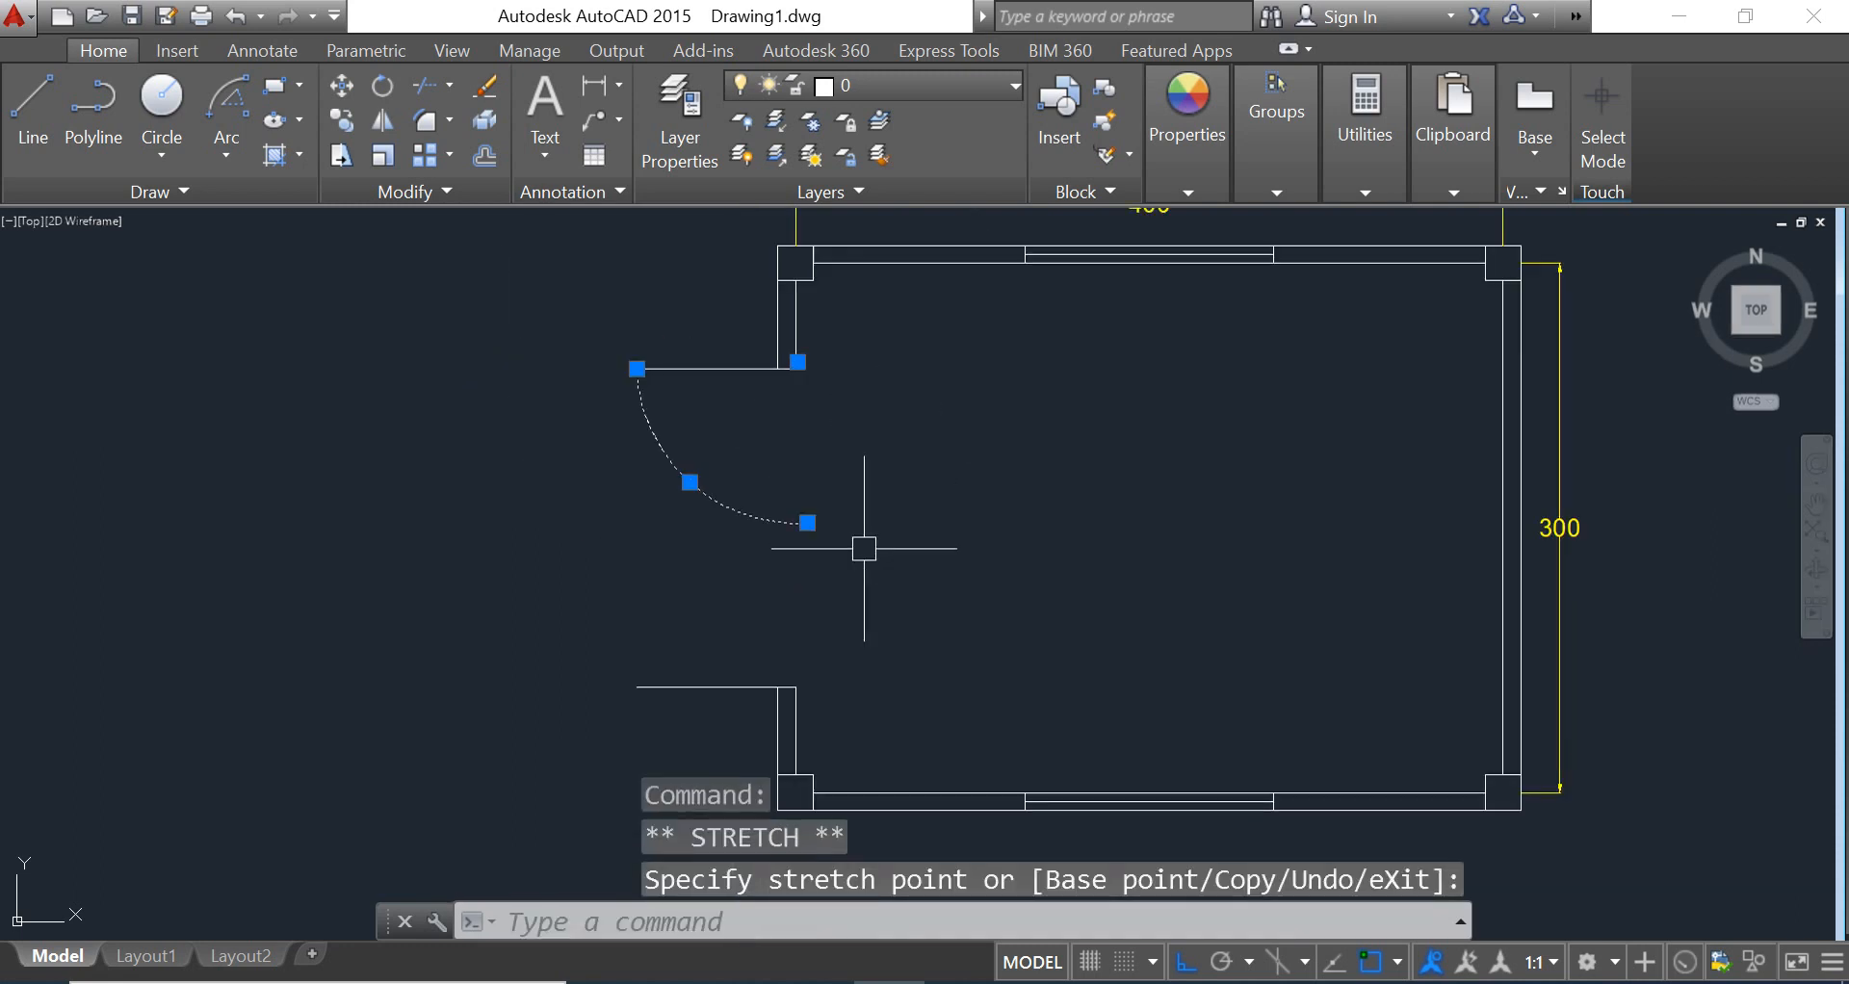
key(Escape)
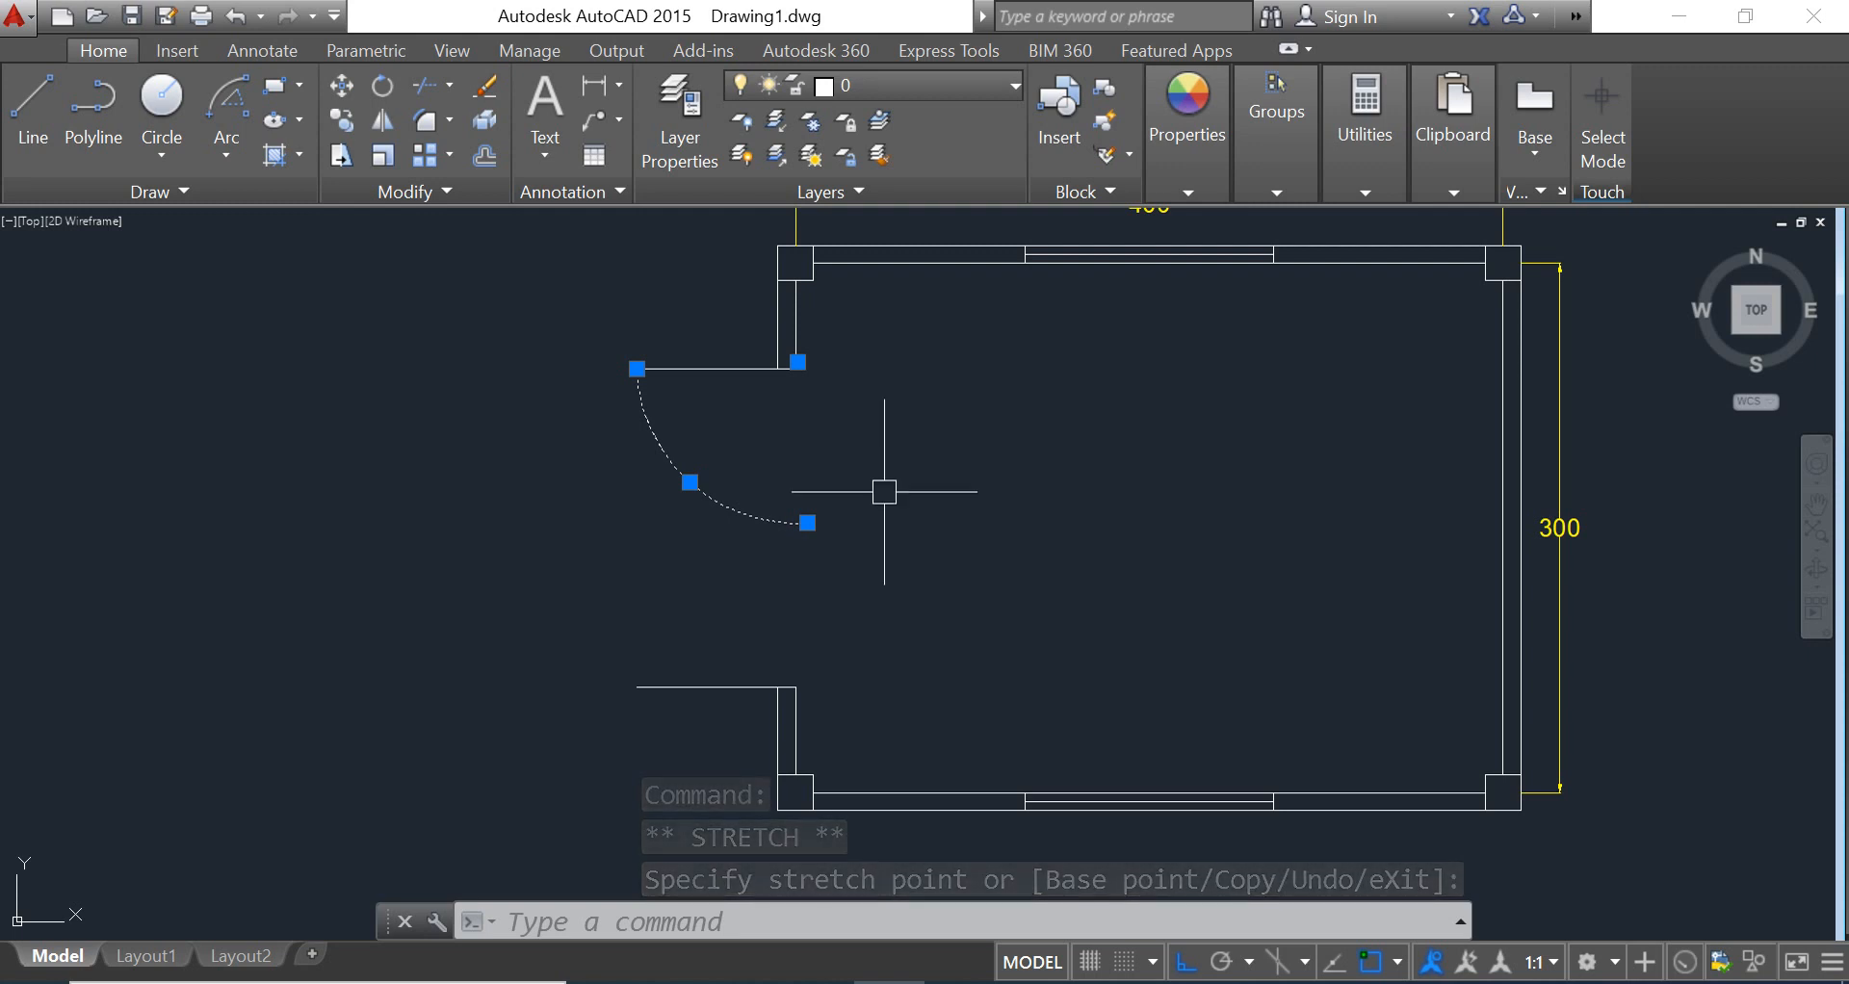
Draw a Start, Center, Angle arc from the upper arc's free end, centred on the lower door line's wall end, with a 90° included angle
click(238, 112)
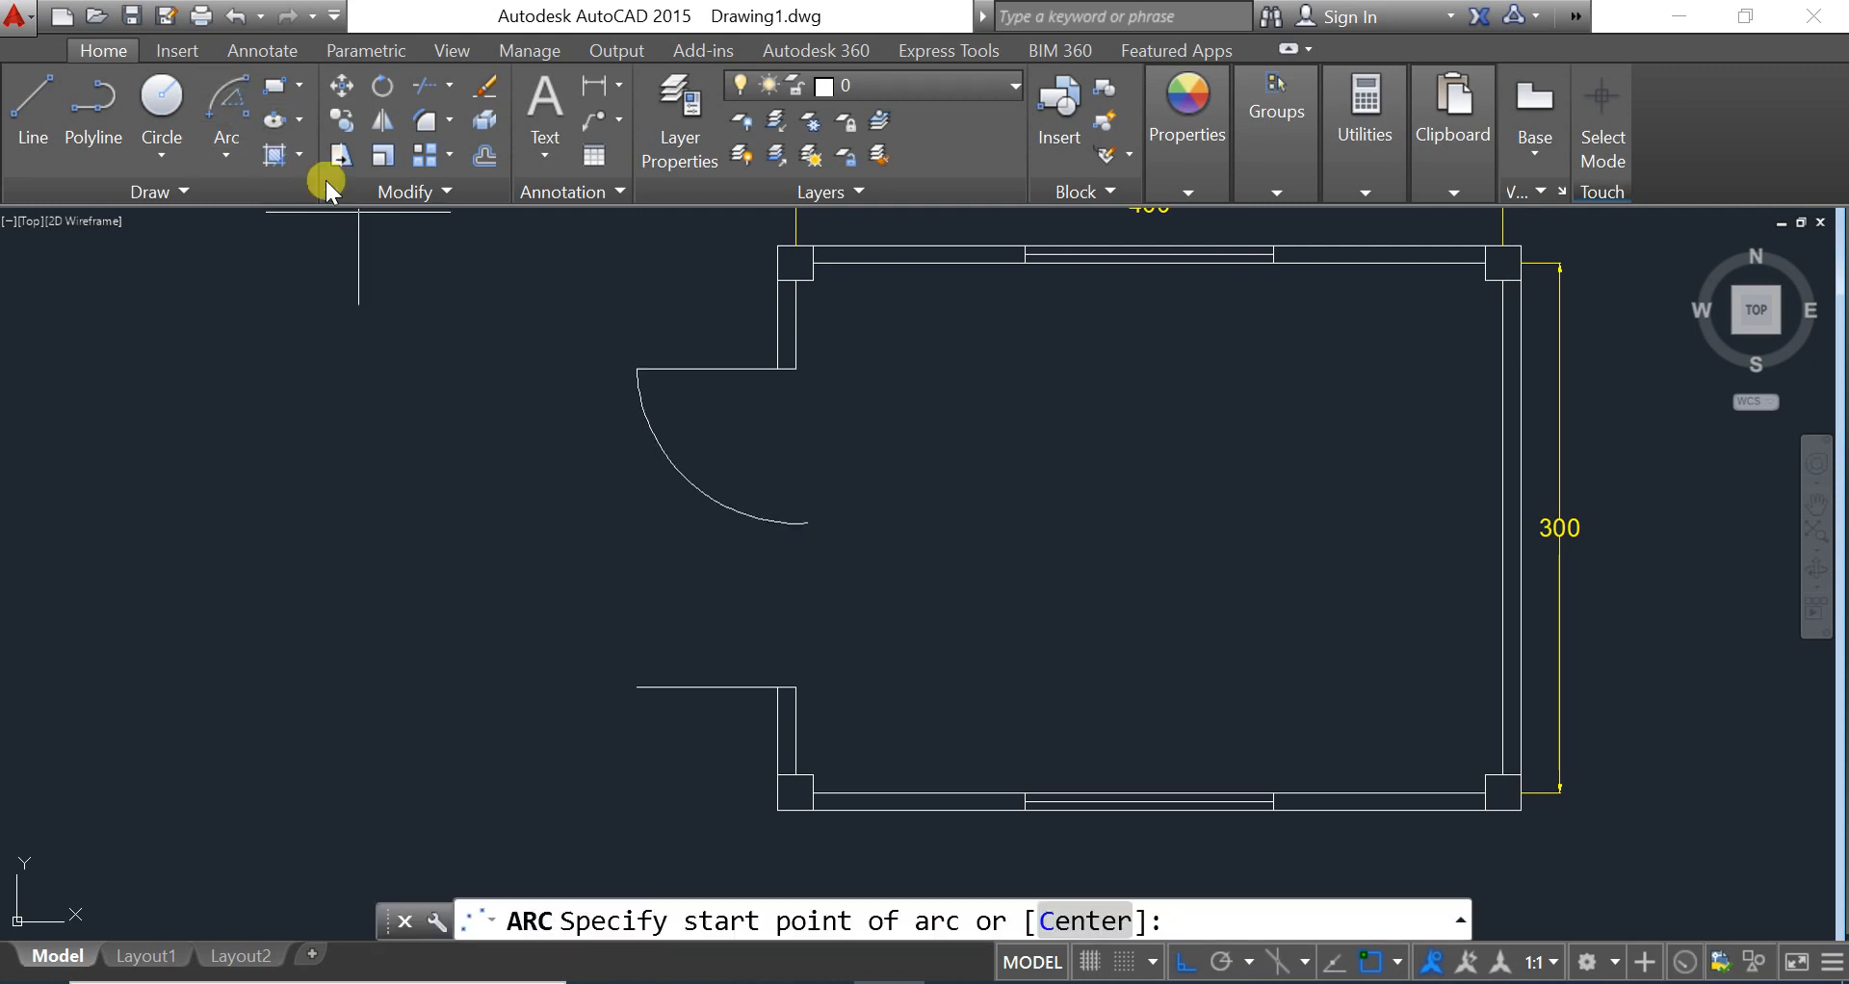
click(807, 523)
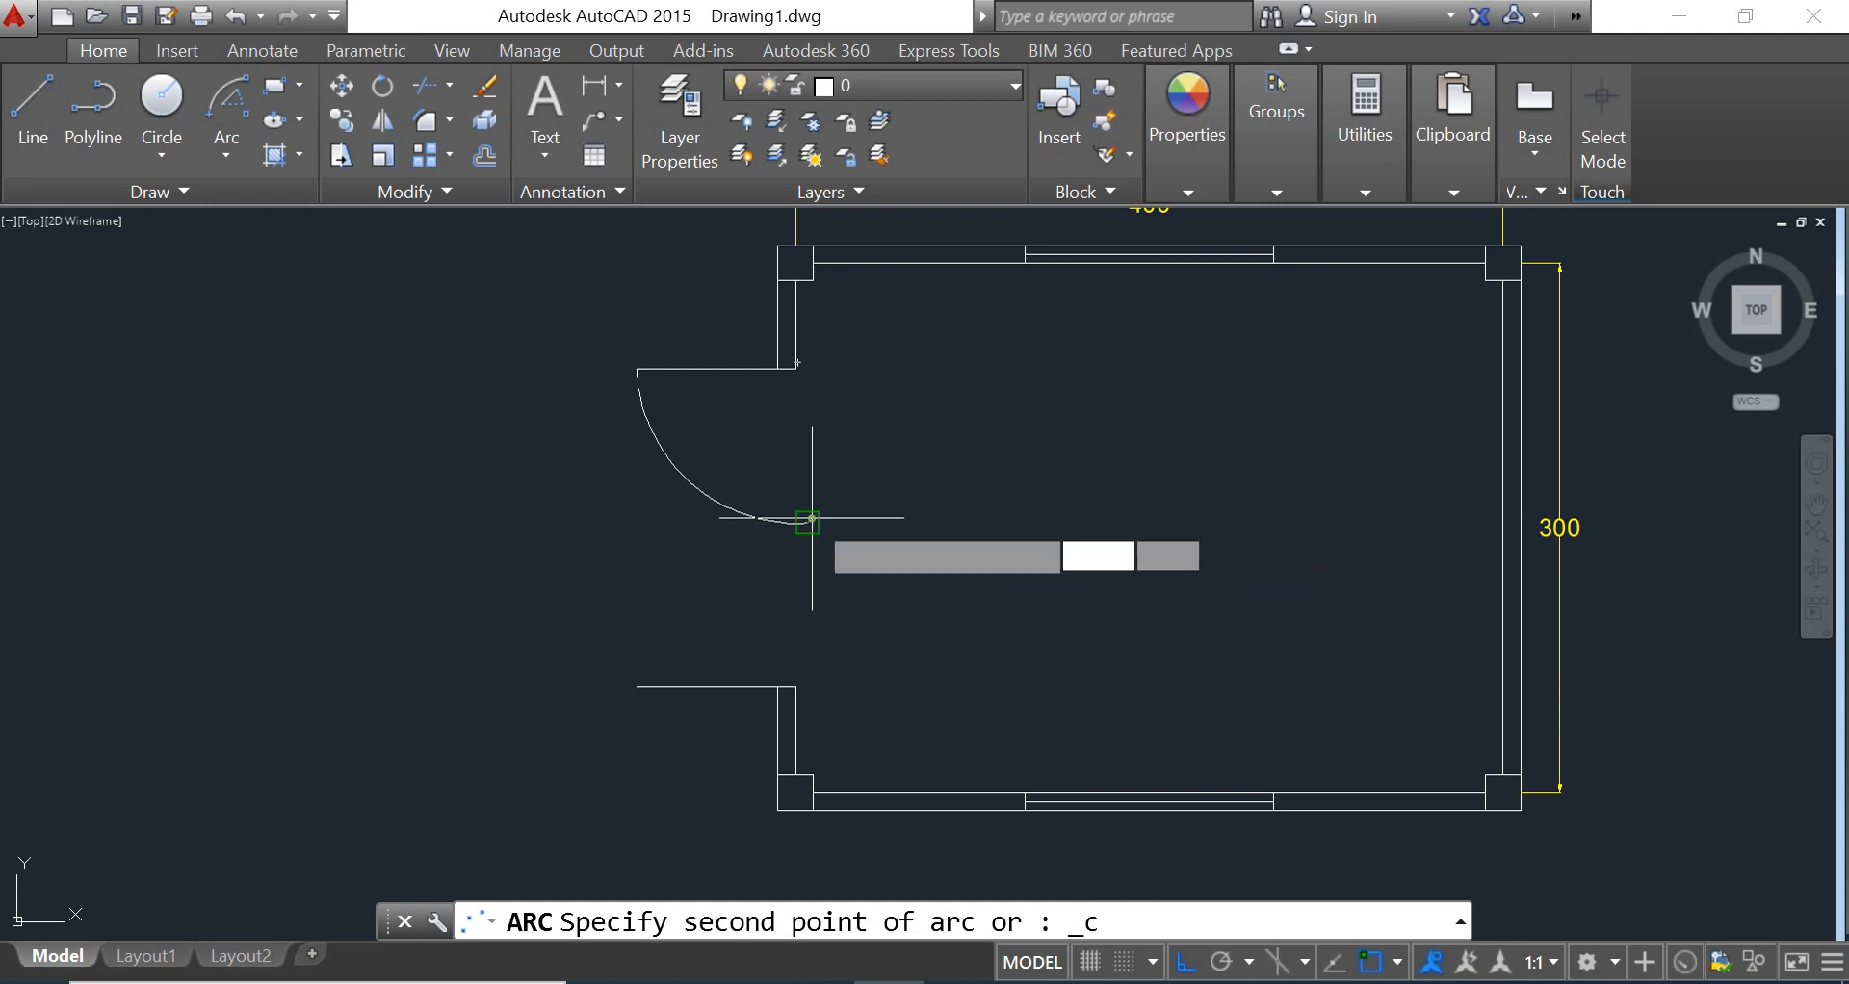
click(798, 686)
middle_drag(681, 577, 715, 357)
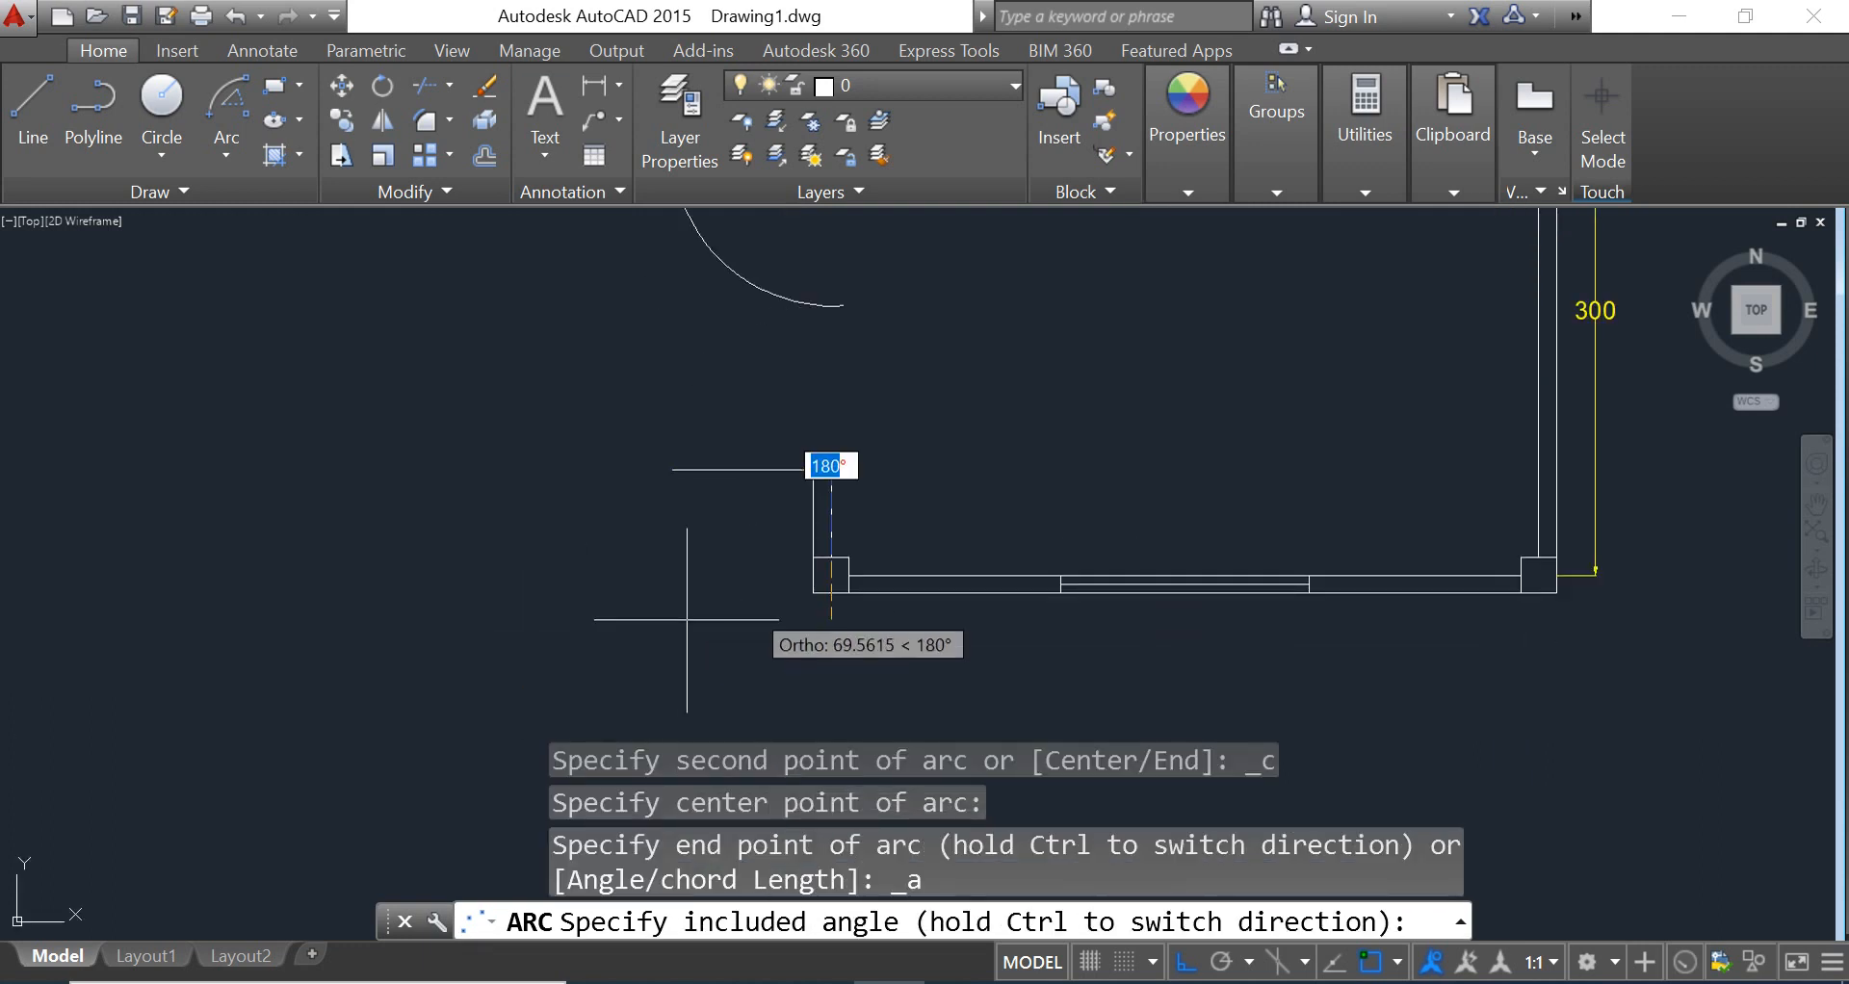
middle_drag(940, 310, 922, 463)
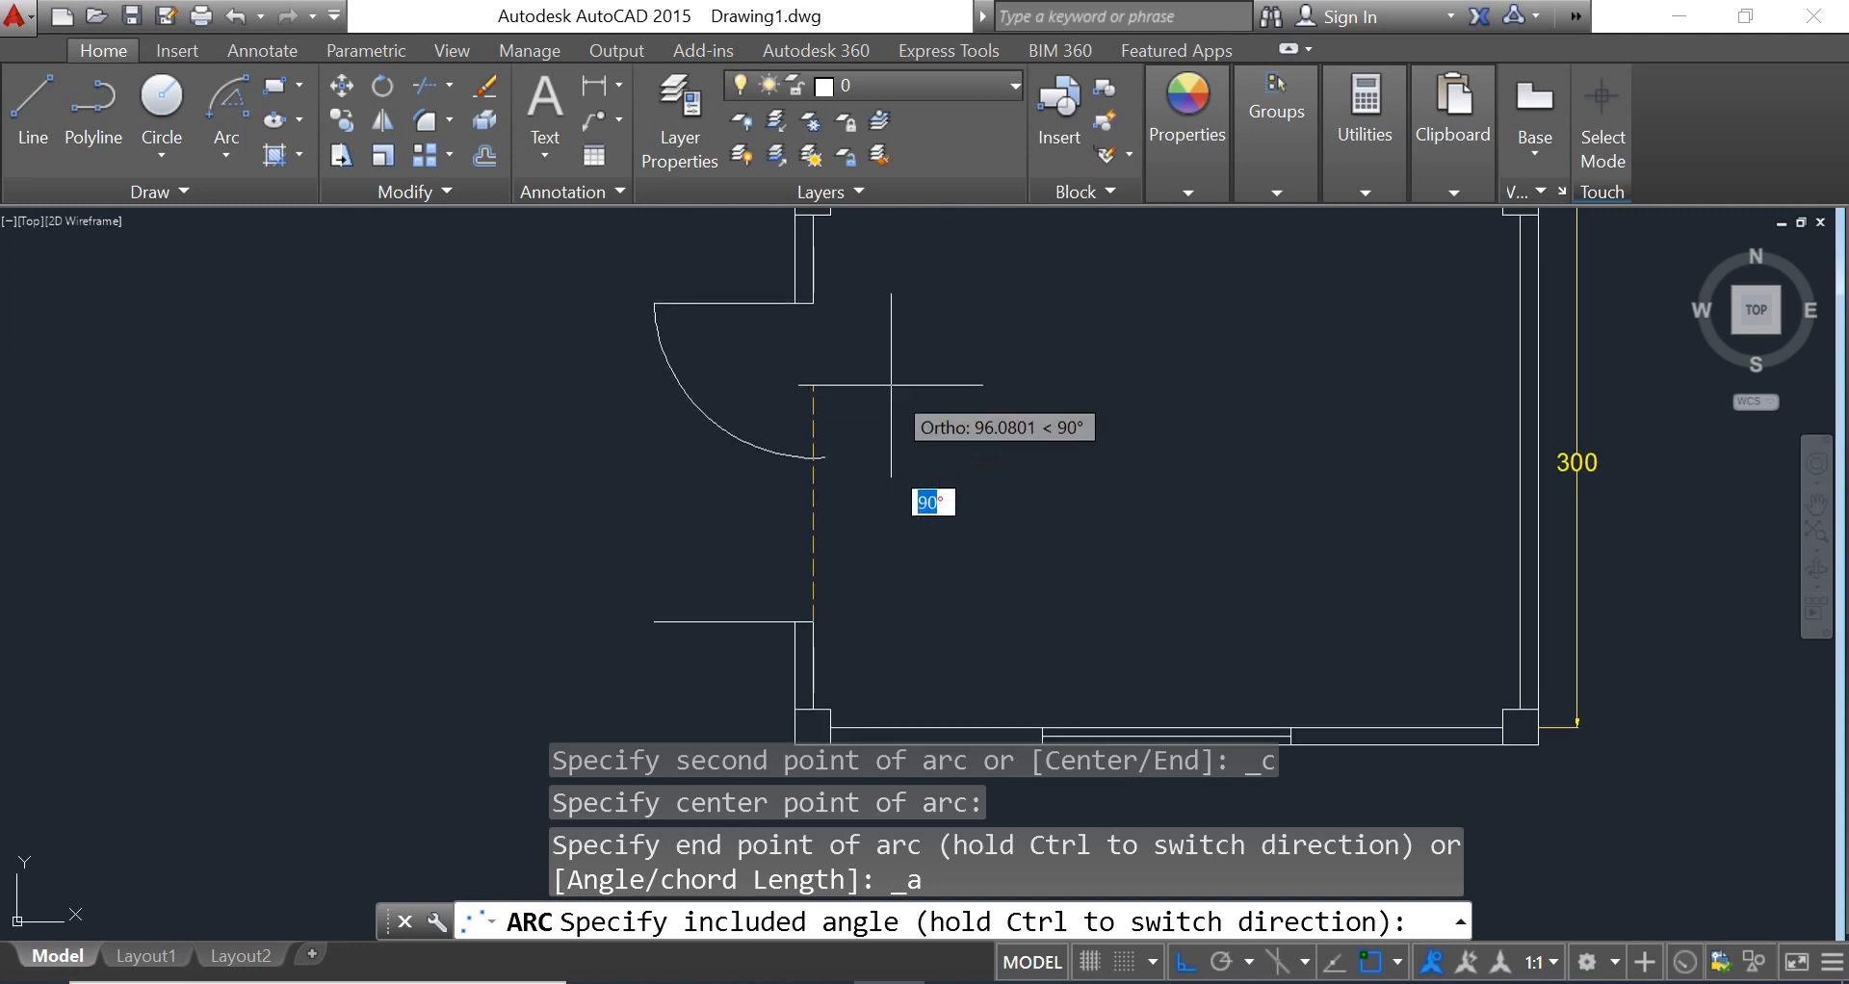
click(891, 375)
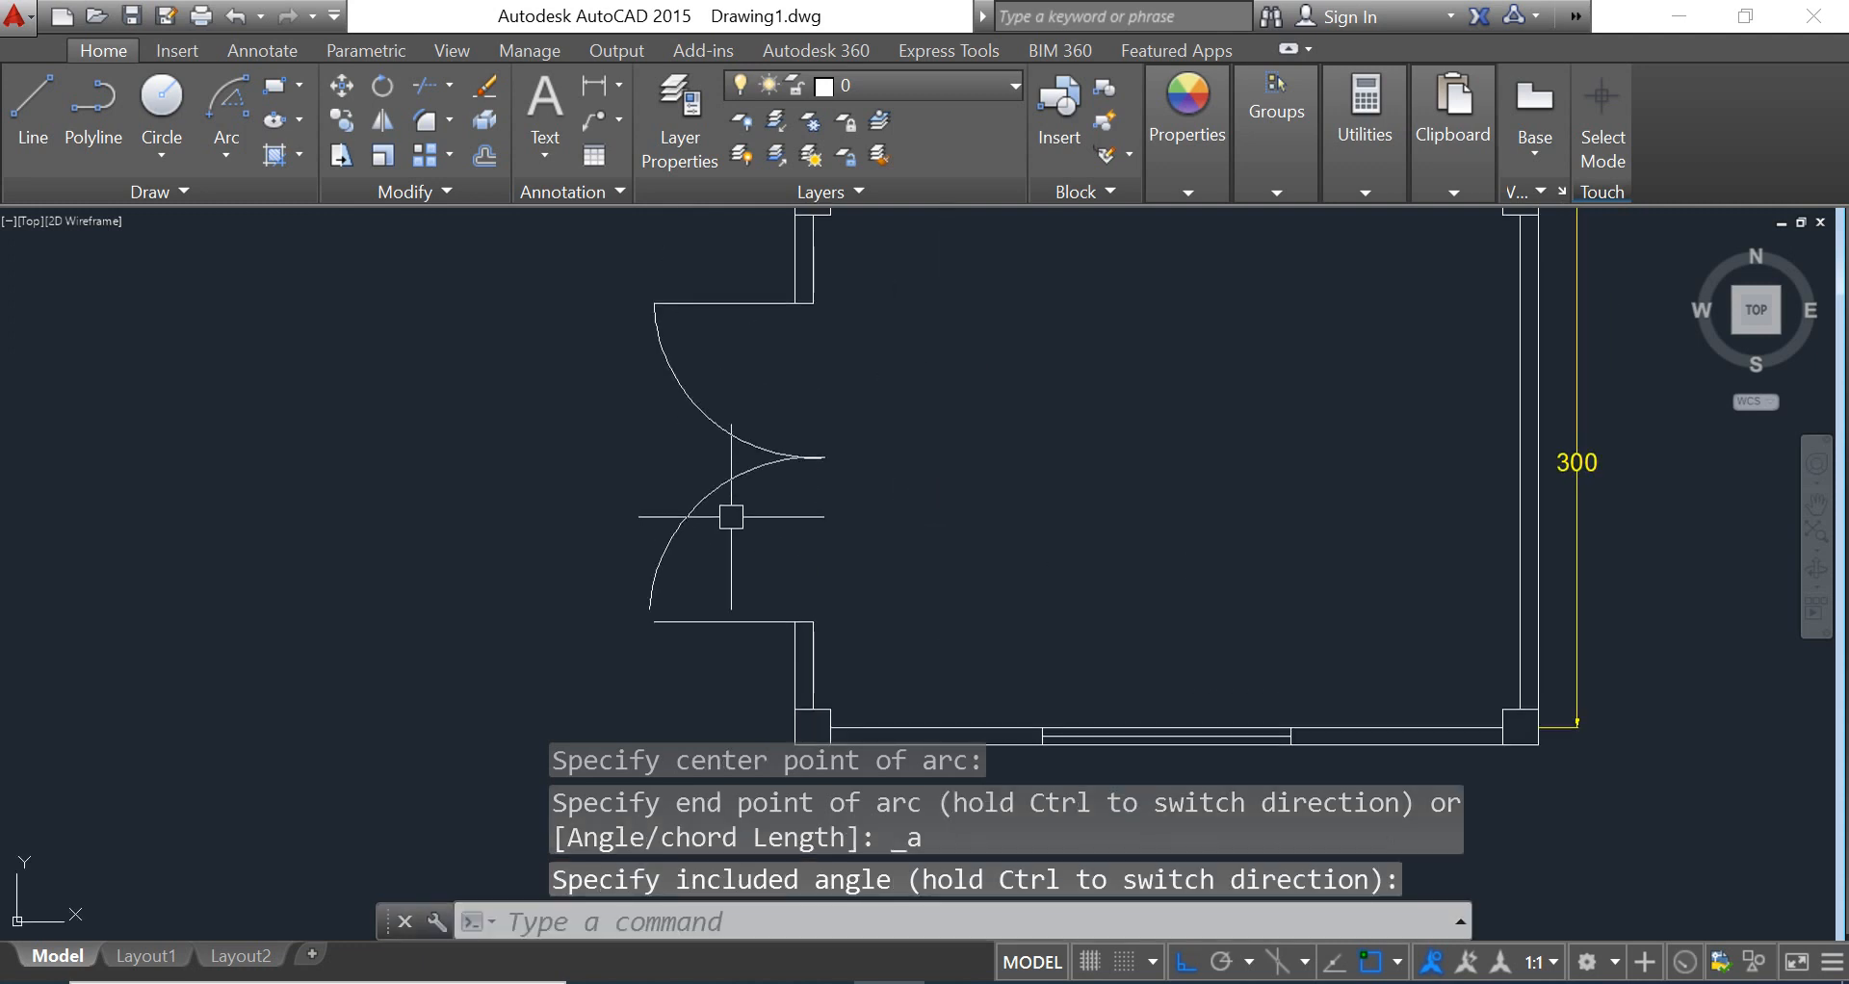
Stretch the lower arc's outer end onto the outer end of the lower door line
scroll(668, 628, up, 2)
click(634, 599)
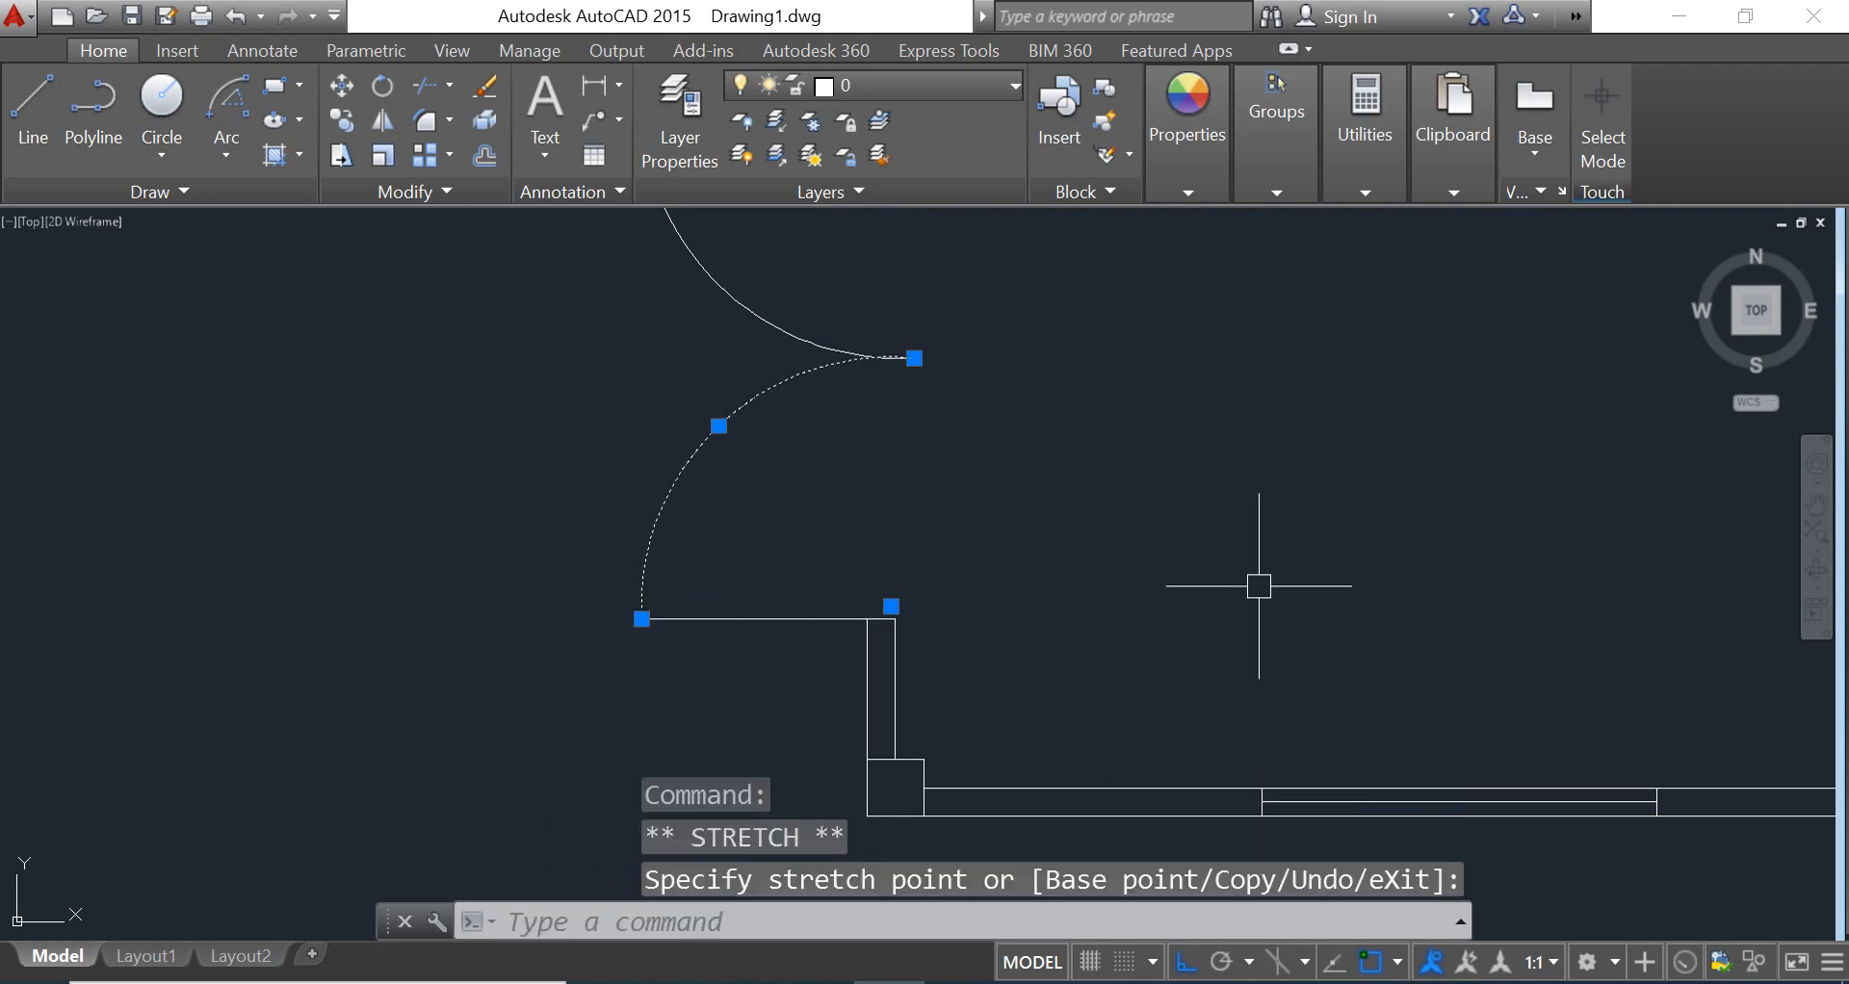
Deselect the lower arc and examine the double-leaf swing door within the whole room plan
key(Escape)
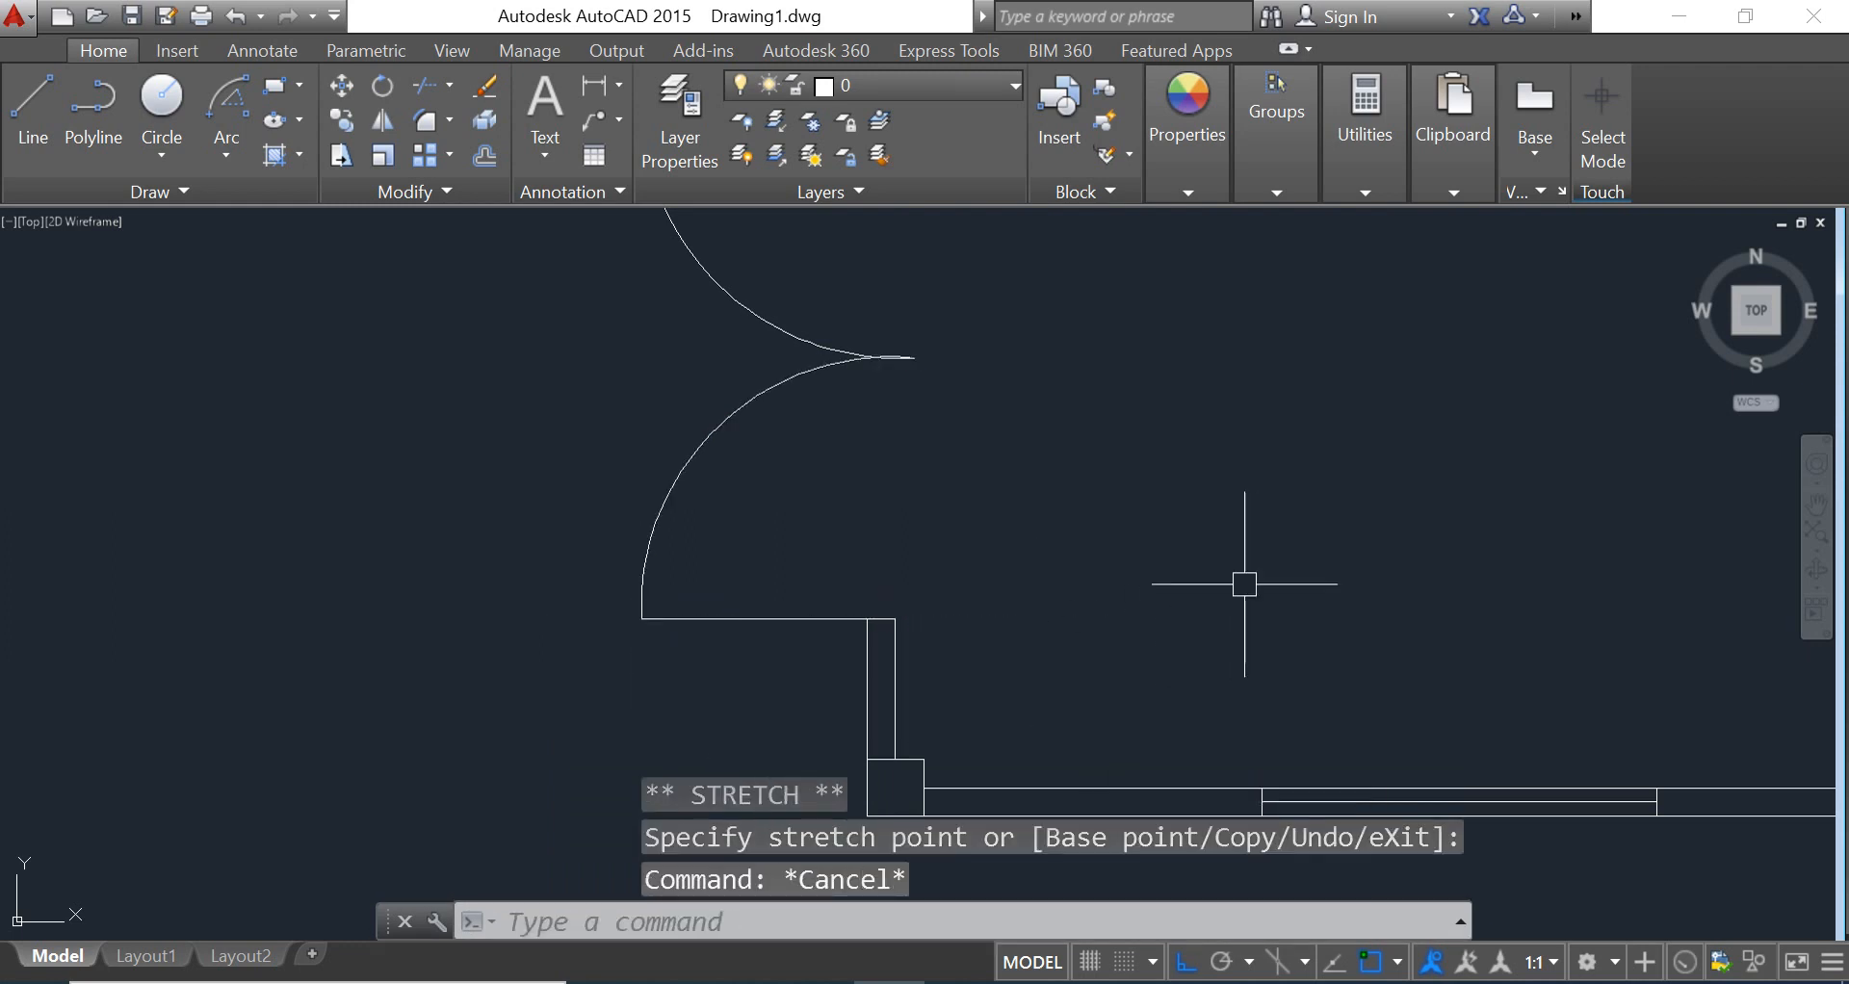
scroll(1245, 584, down, 3)
middle_drag(1176, 454, 693, 569)
scroll(937, 462, down, 2)
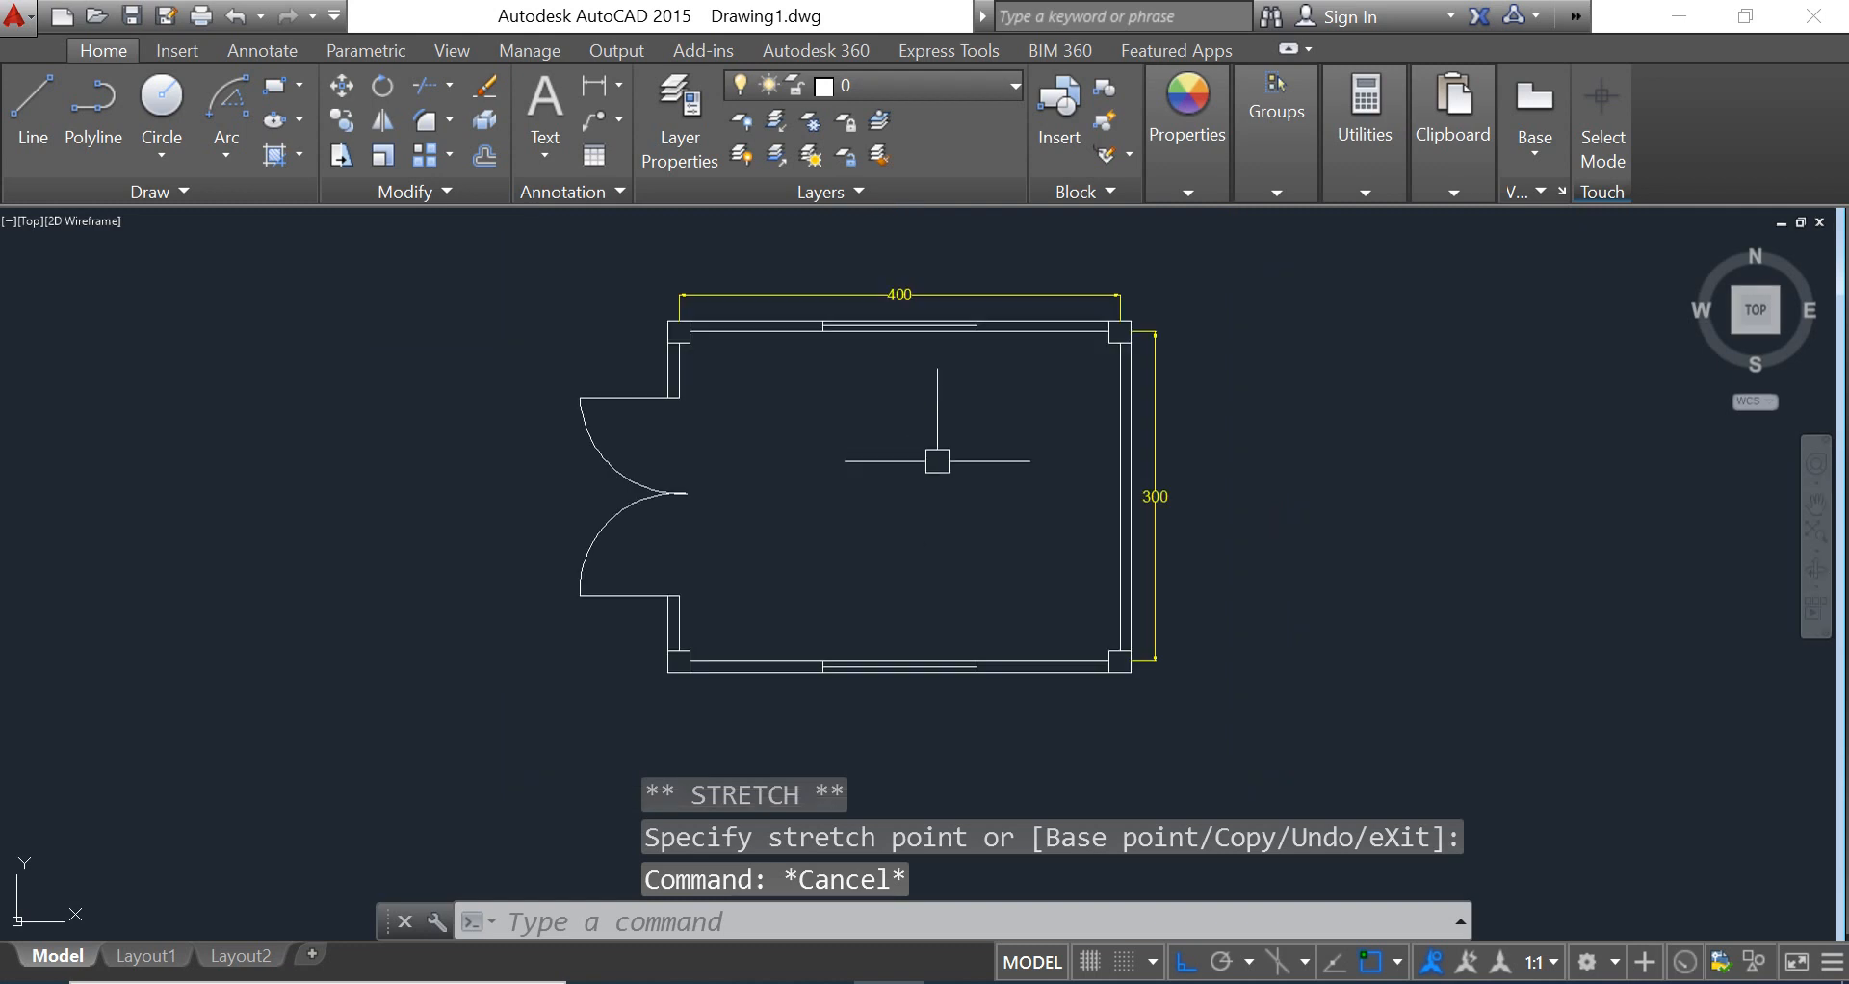
scroll(937, 462, up, 1)
scroll(809, 396, down, 1)
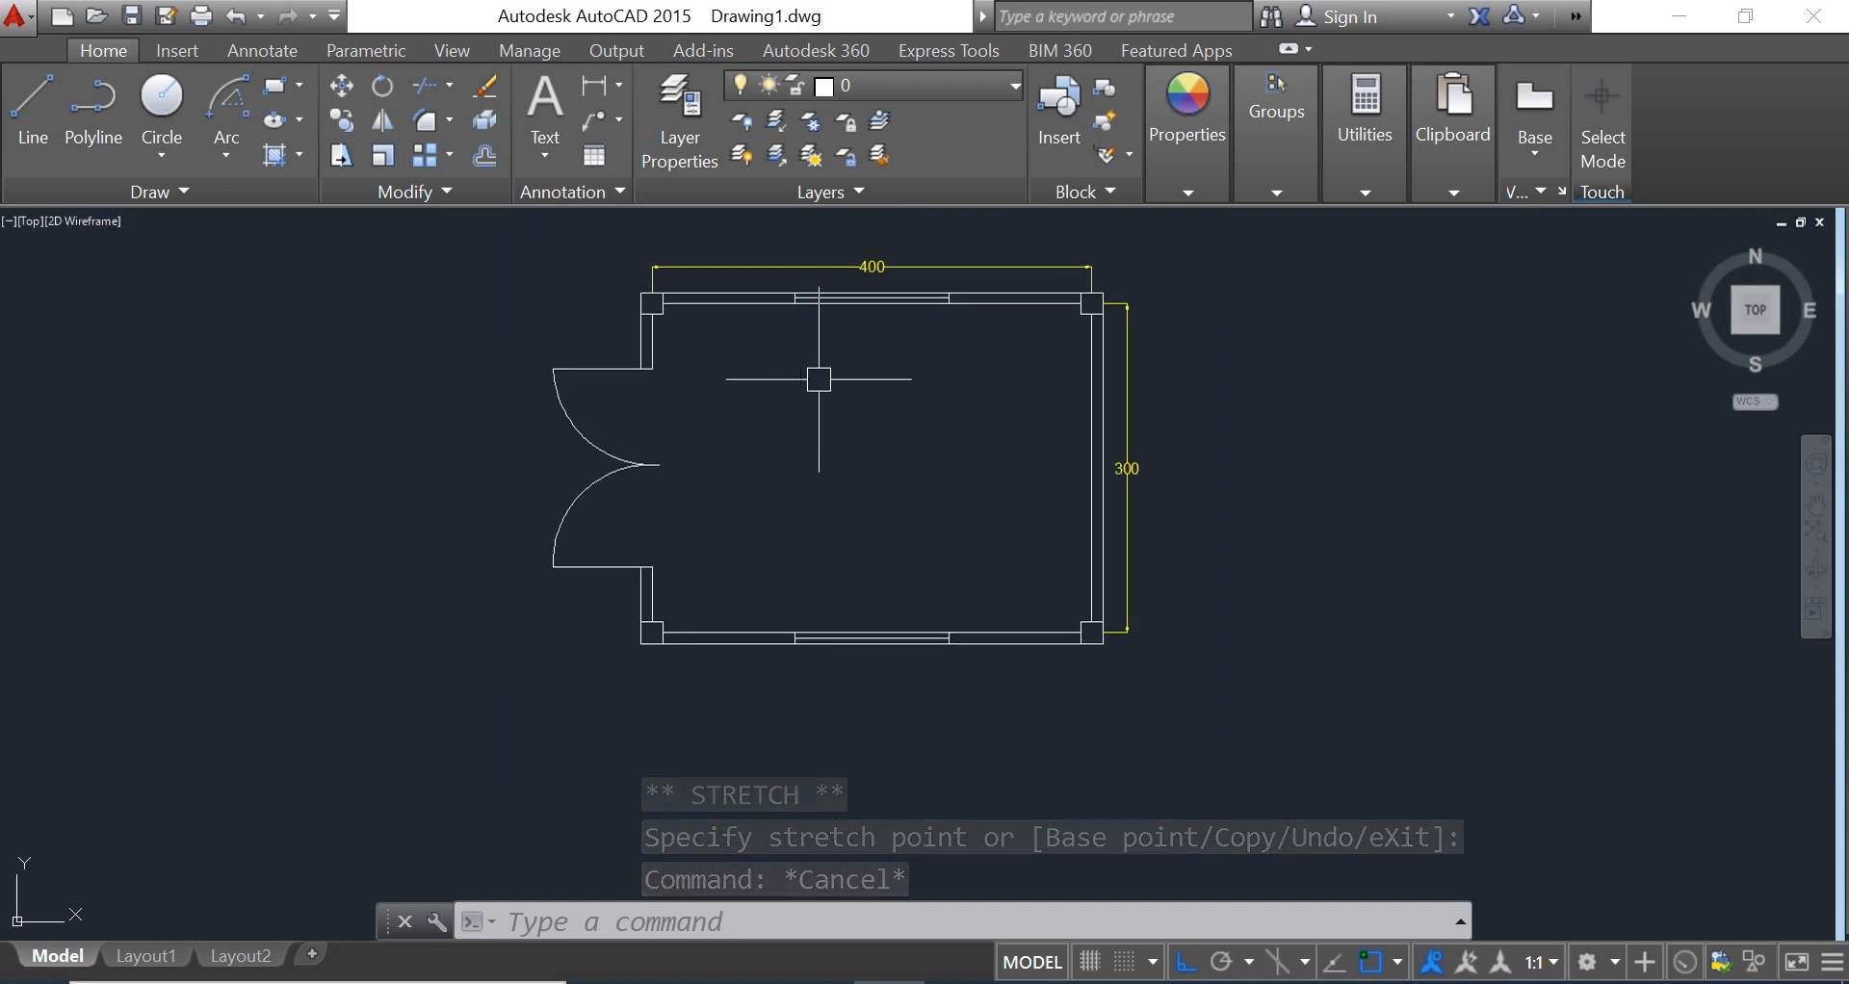
click(227, 154)
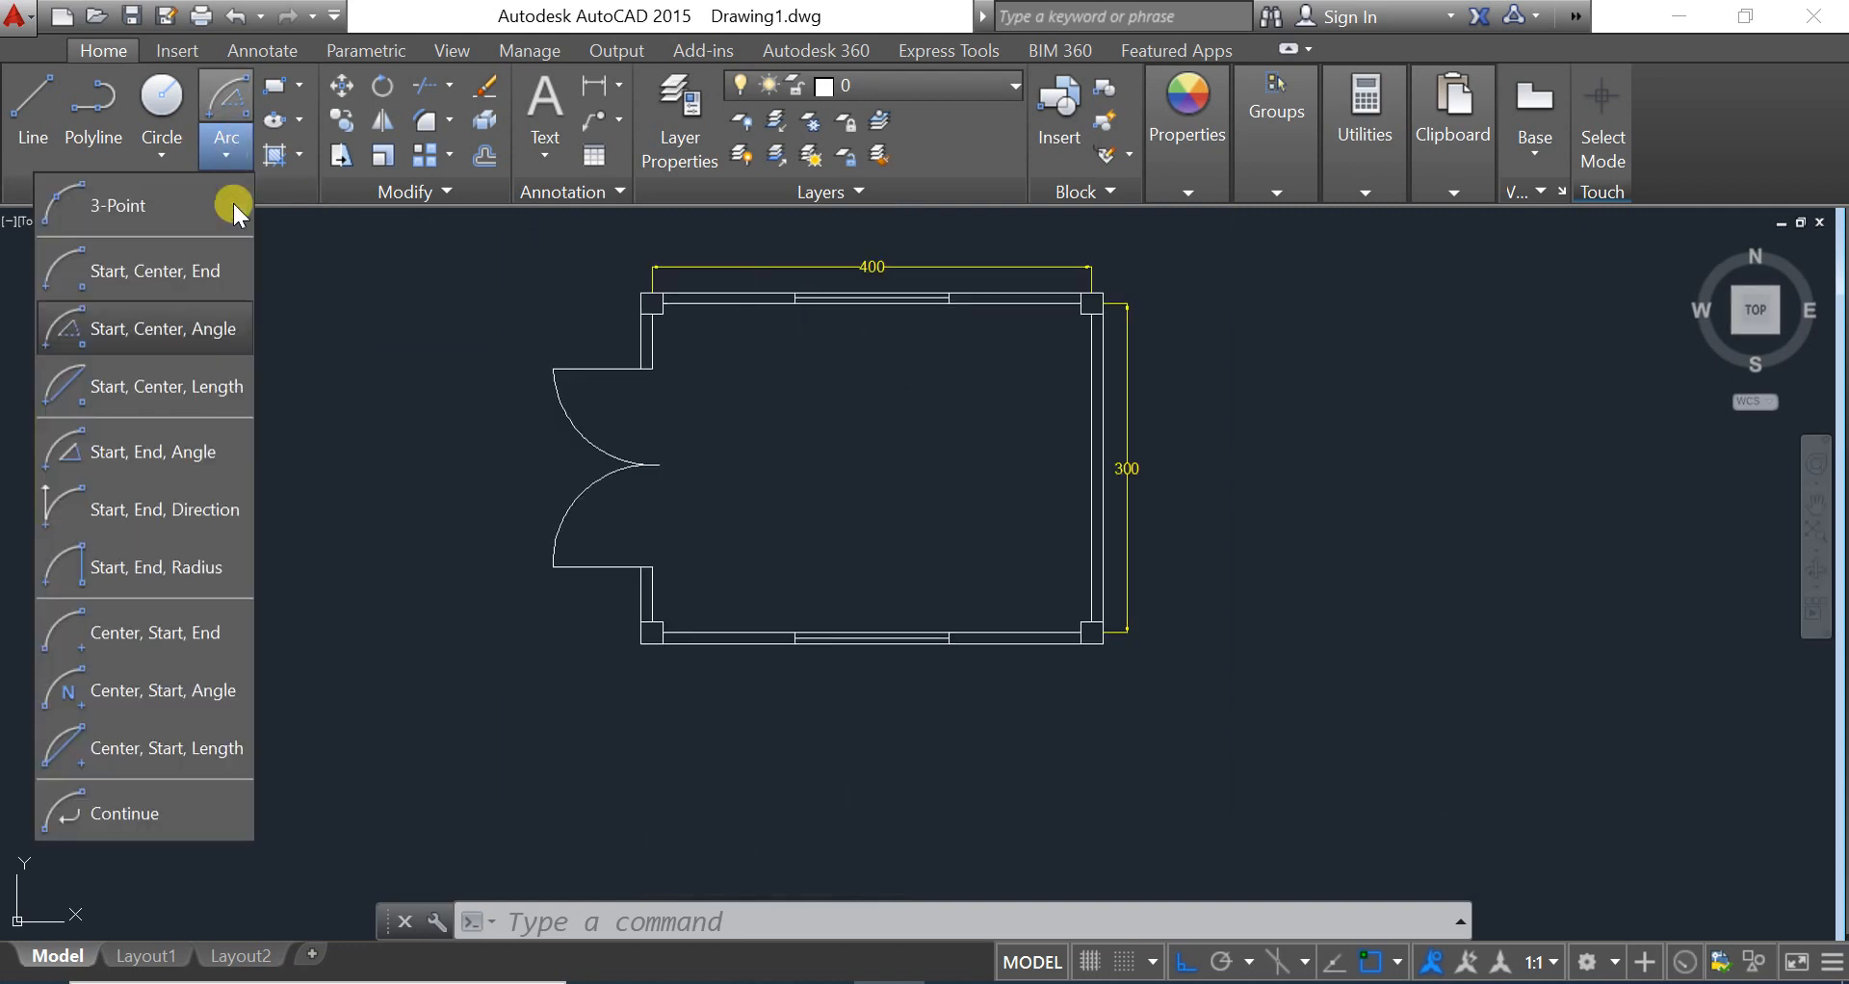
click(939, 486)
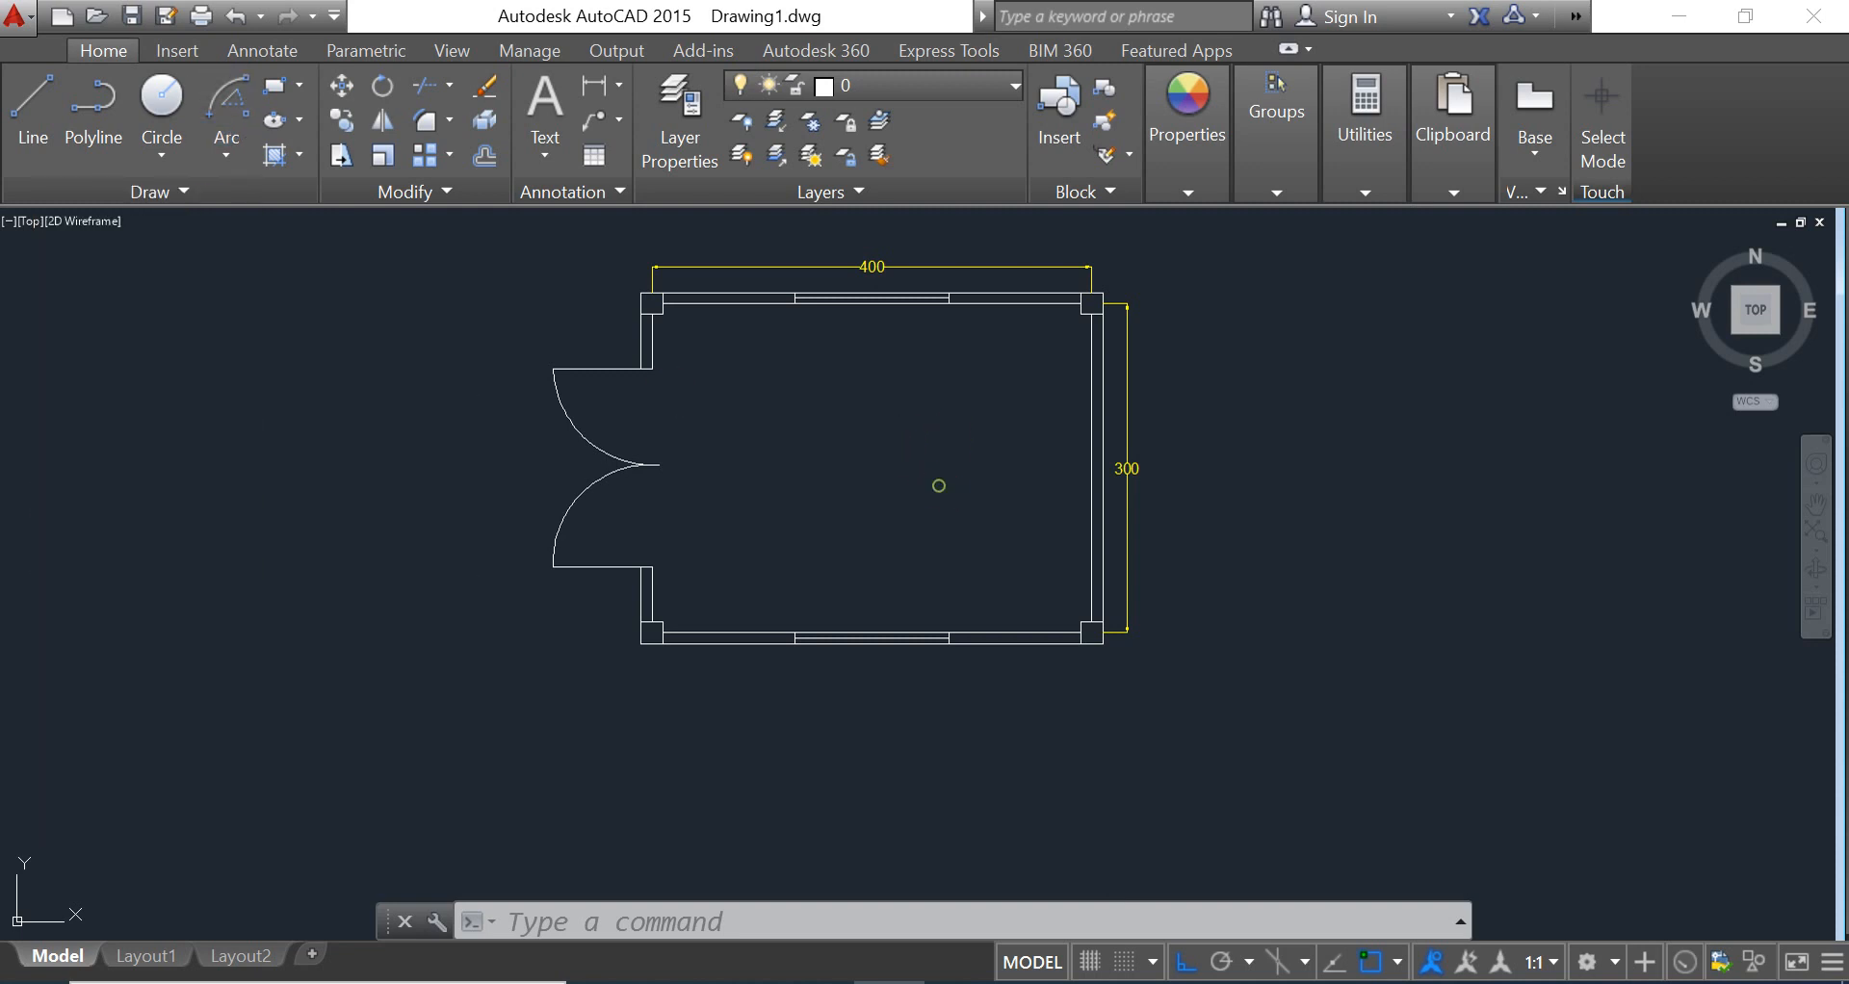
click(858, 429)
middle_drag(941, 398, 959, 478)
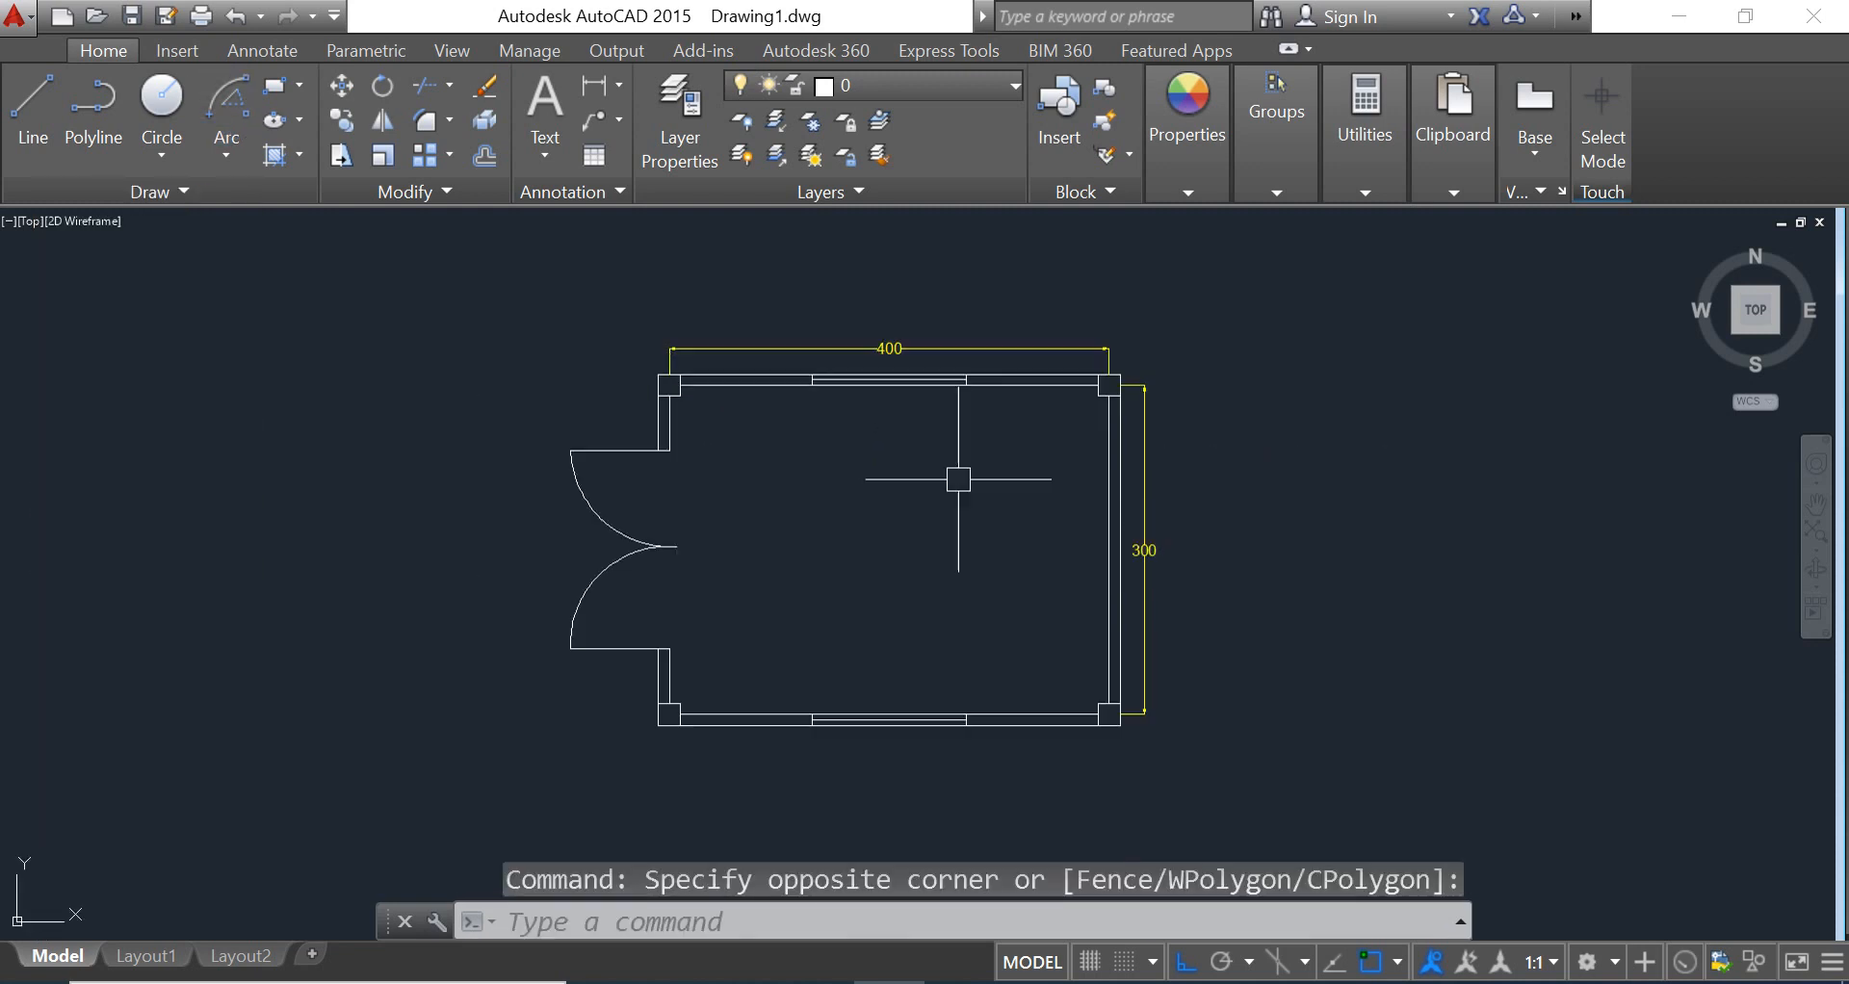
scroll(944, 524, up, 2)
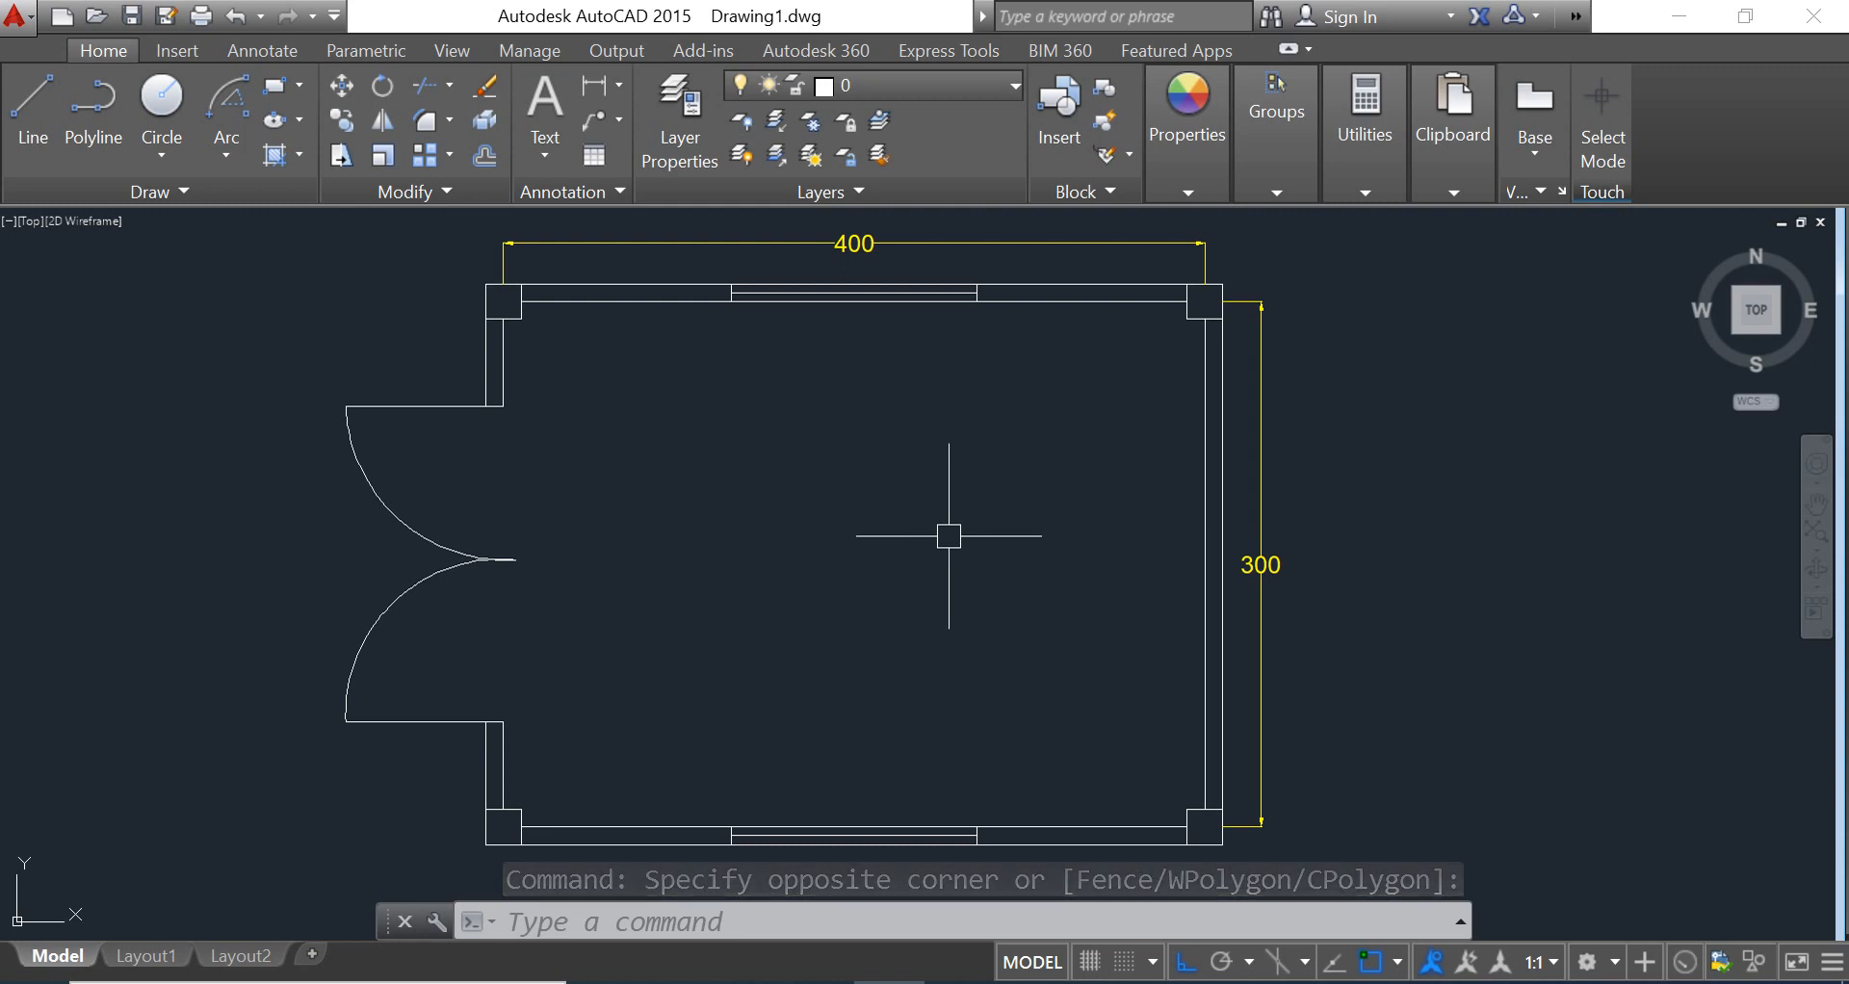
middle_drag(742, 445, 737, 428)
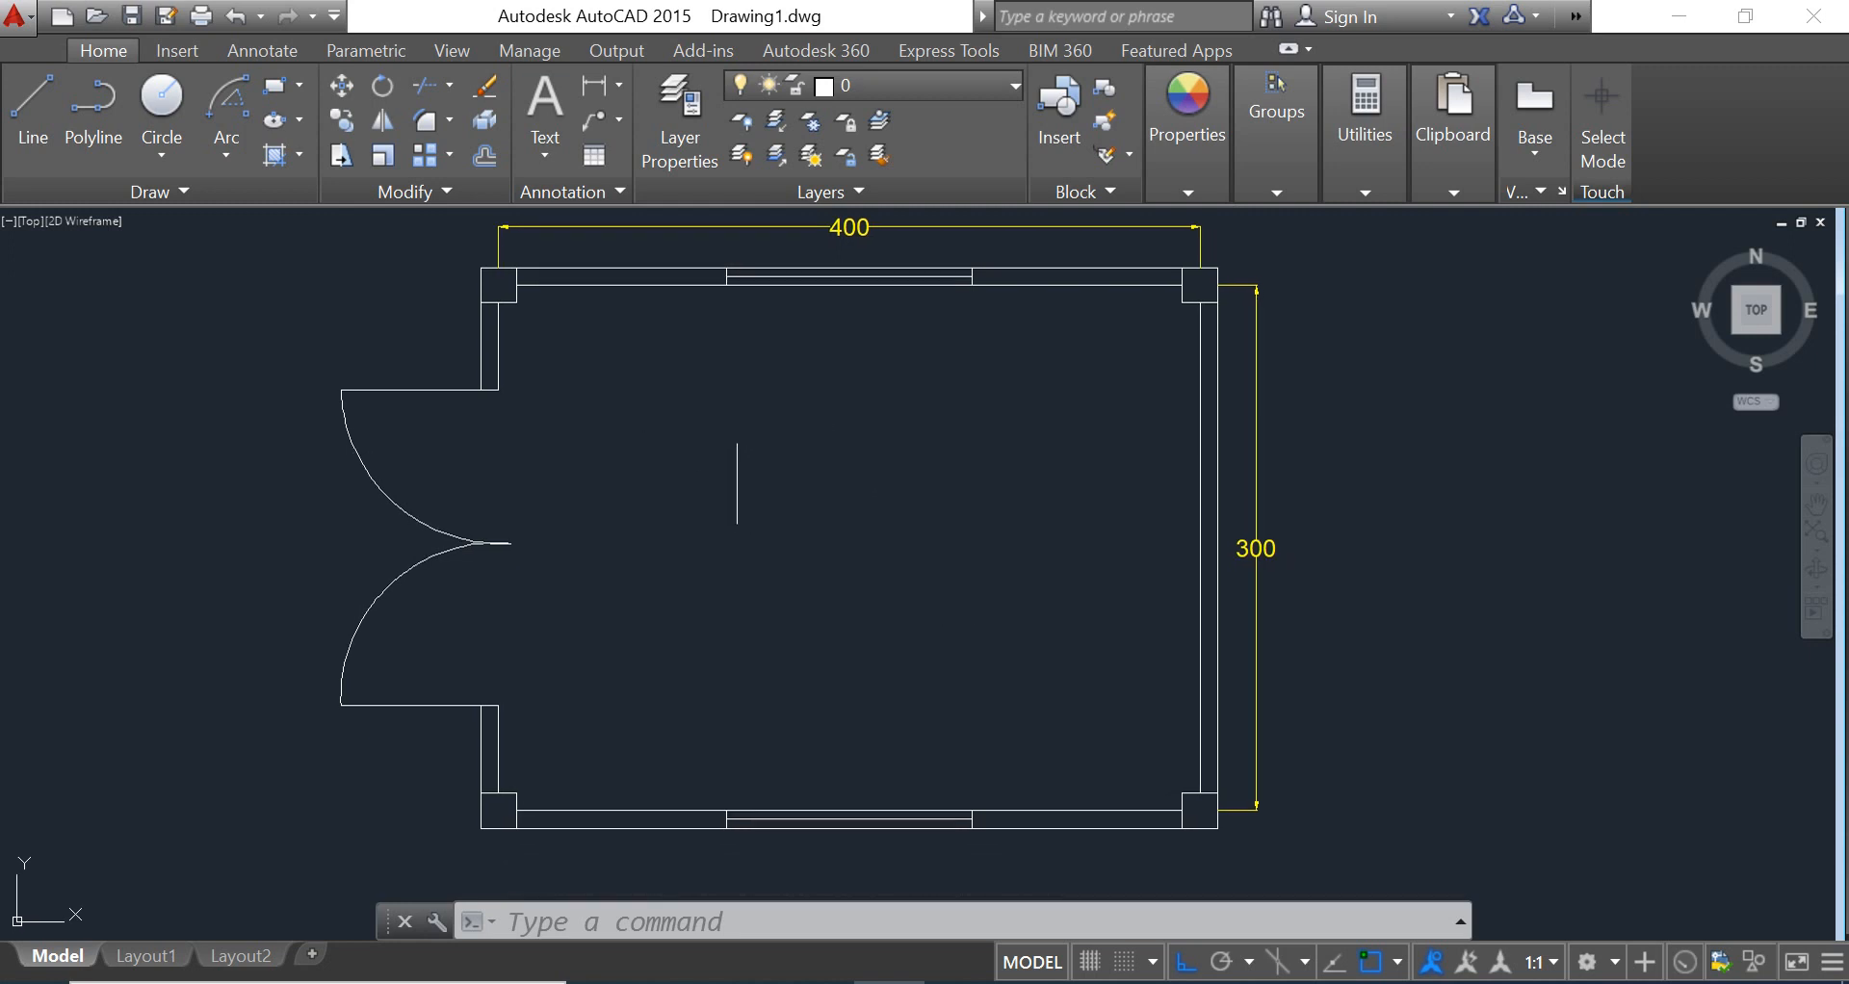
middle_drag(911, 434, 920, 462)
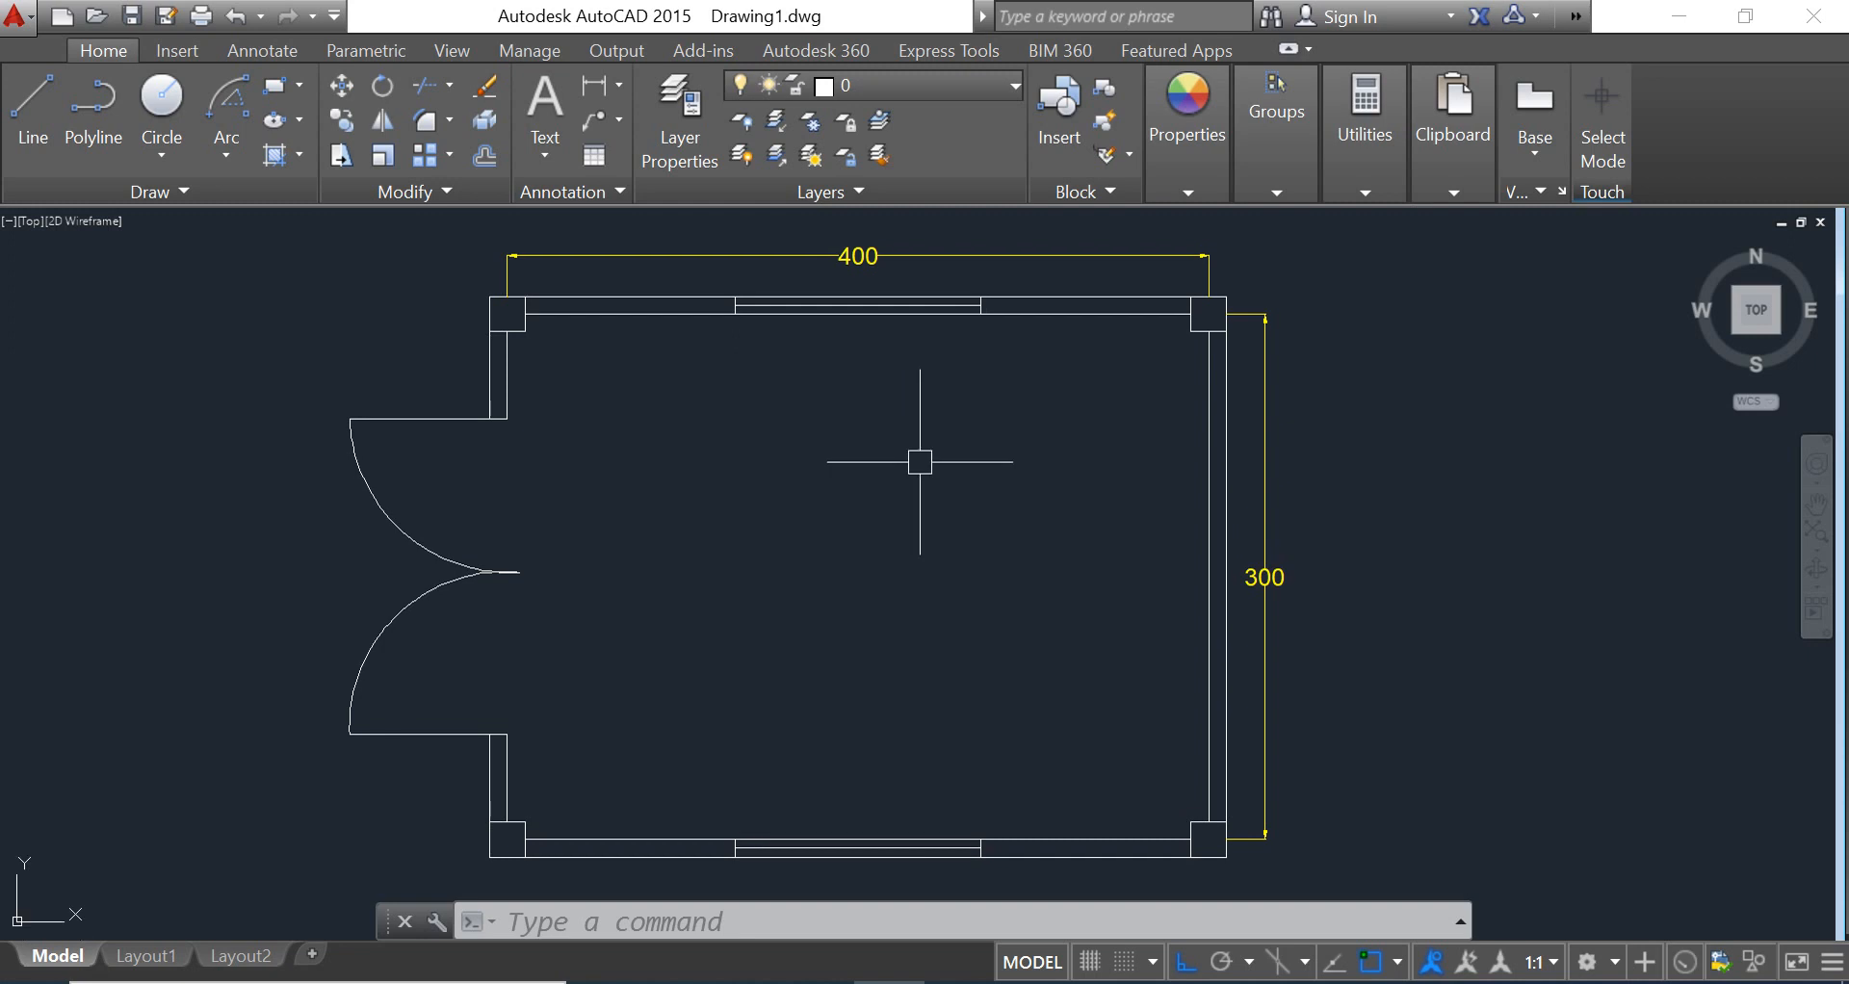